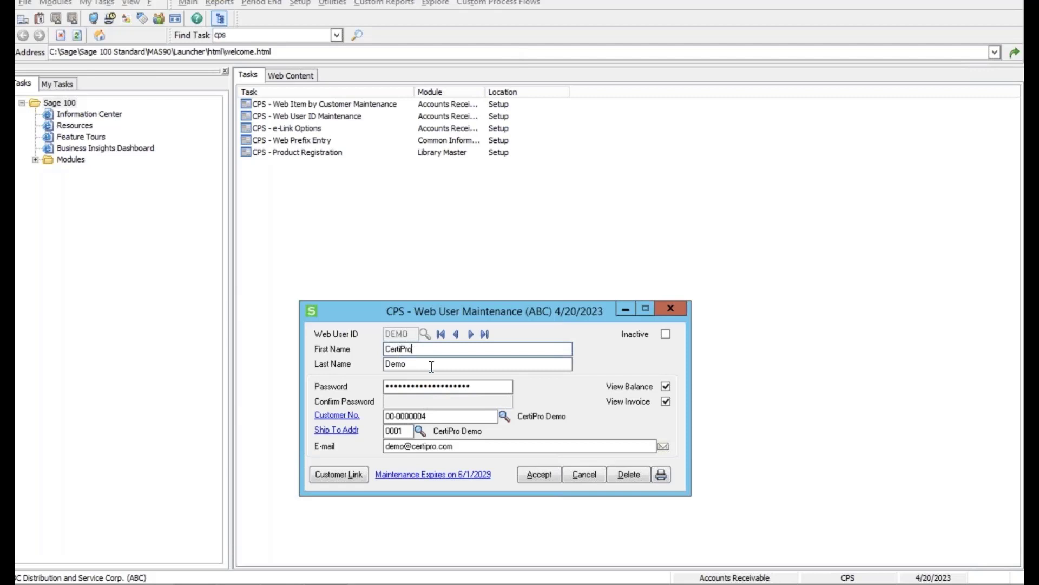
- Review the DEMO web user's e-mail and linked customer number, and accept the record
{"action": "left_click", "coordinate": [459, 445]}
{"action": "key", "text": "ctrl+a"}
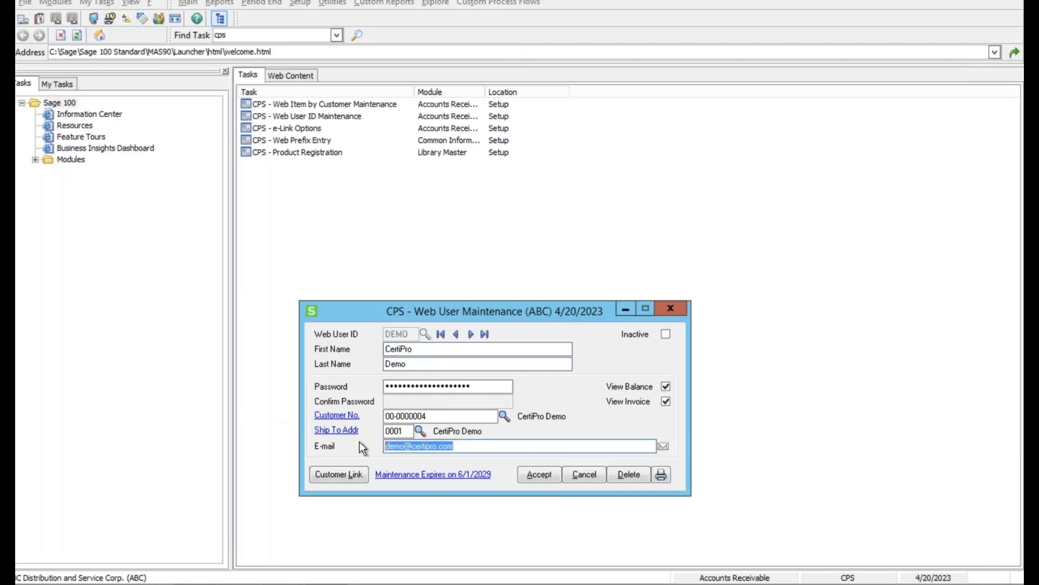
{"action": "left_click", "coordinate": [431, 416]}
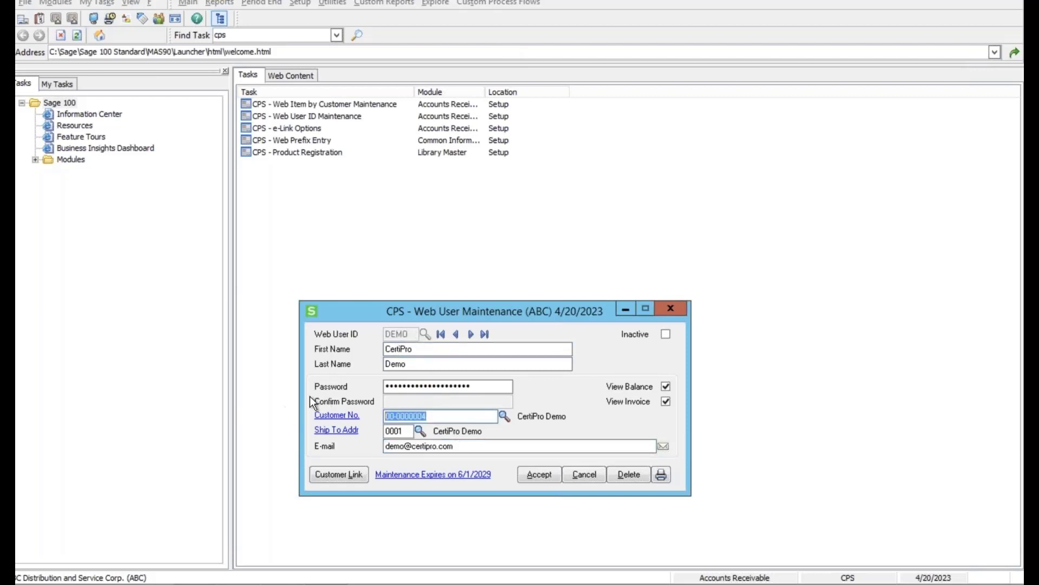
{"action": "left_click", "coordinate": [542, 476]}
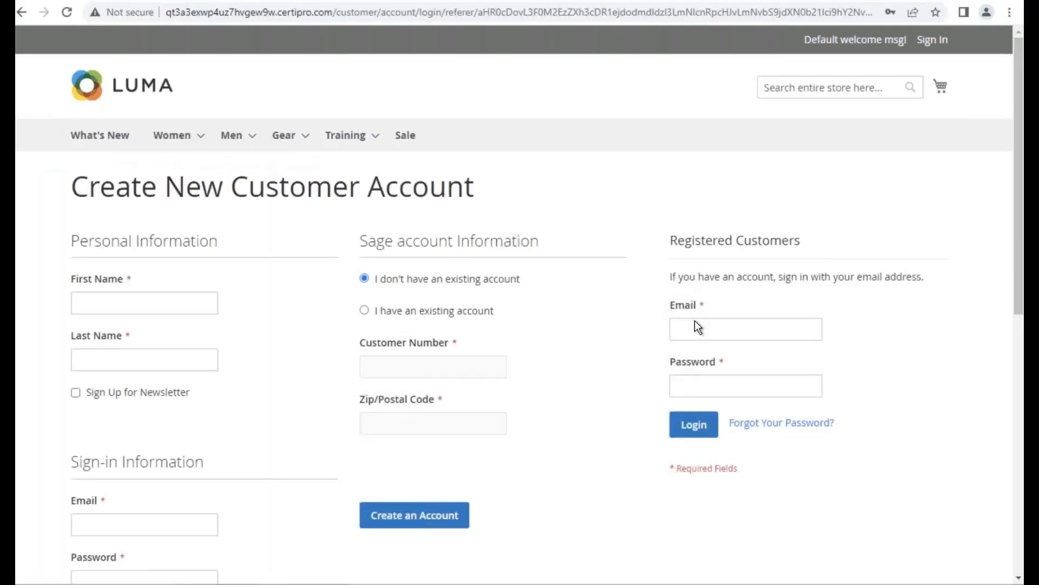
- Switch to the Luma web store in the browser and sign in with the saved demo customer's e-mail and password
{"action": "left_click", "coordinate": [696, 327]}
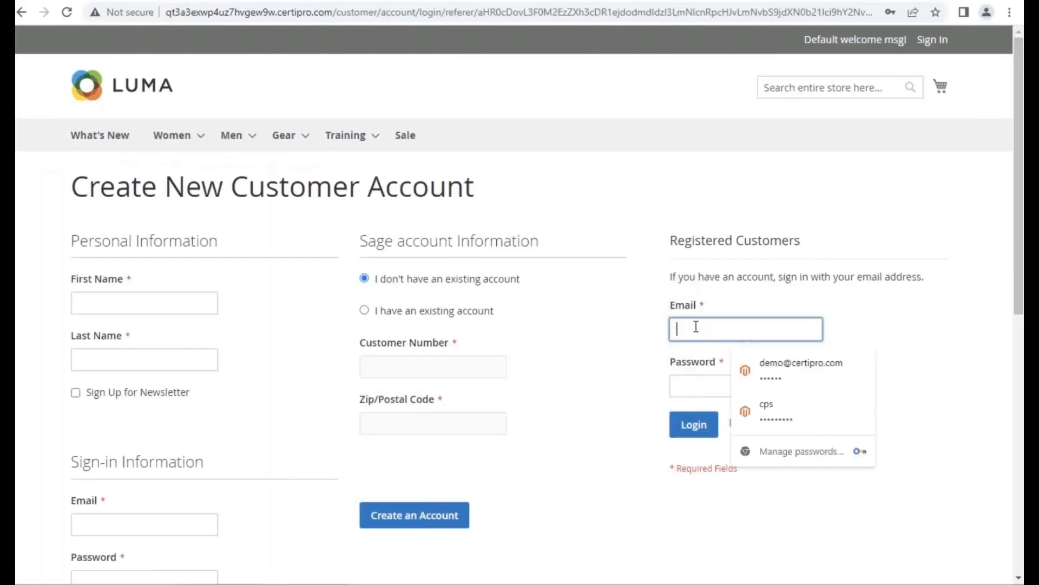
{"action": "left_click", "coordinate": [780, 375]}
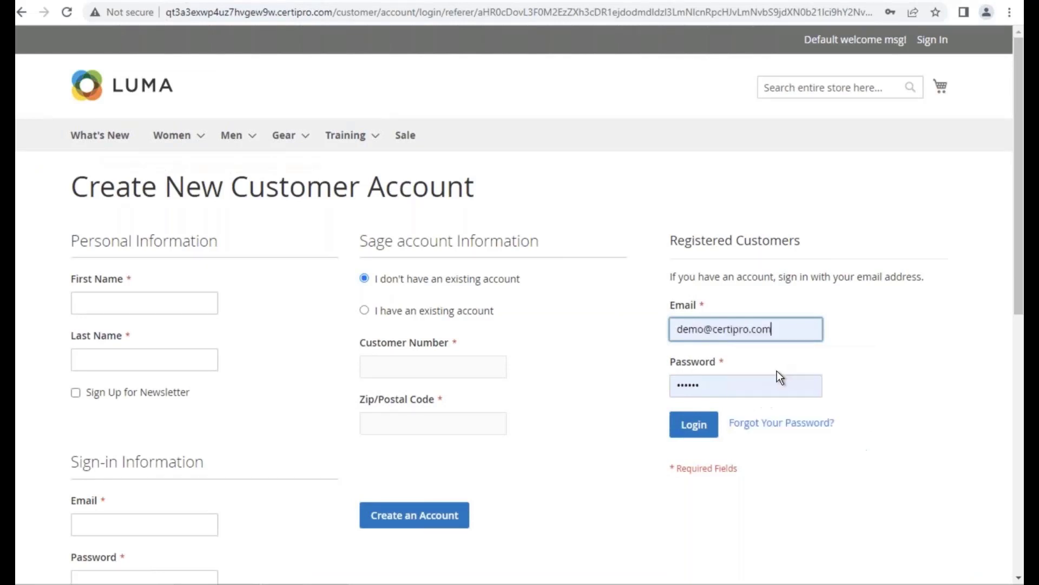
{"action": "left_click", "coordinate": [693, 424]}
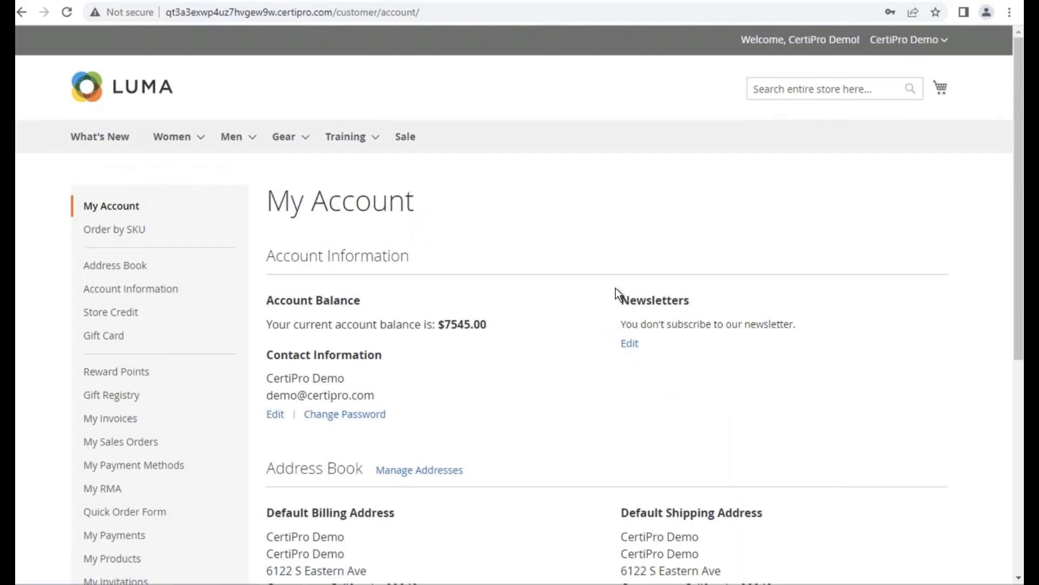
- Review the customer's account balance, sales orders, invoices and payment history in the store account
{"action": "left_click_drag", "start_coordinate": [428, 328], "coordinate": [505, 327]}
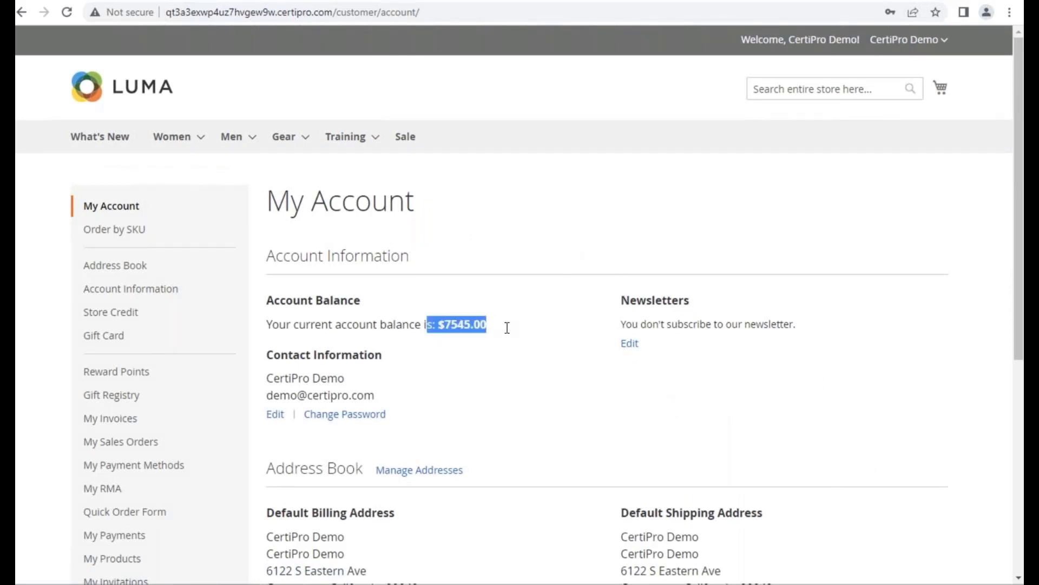
{"action": "left_click", "coordinate": [186, 439]}
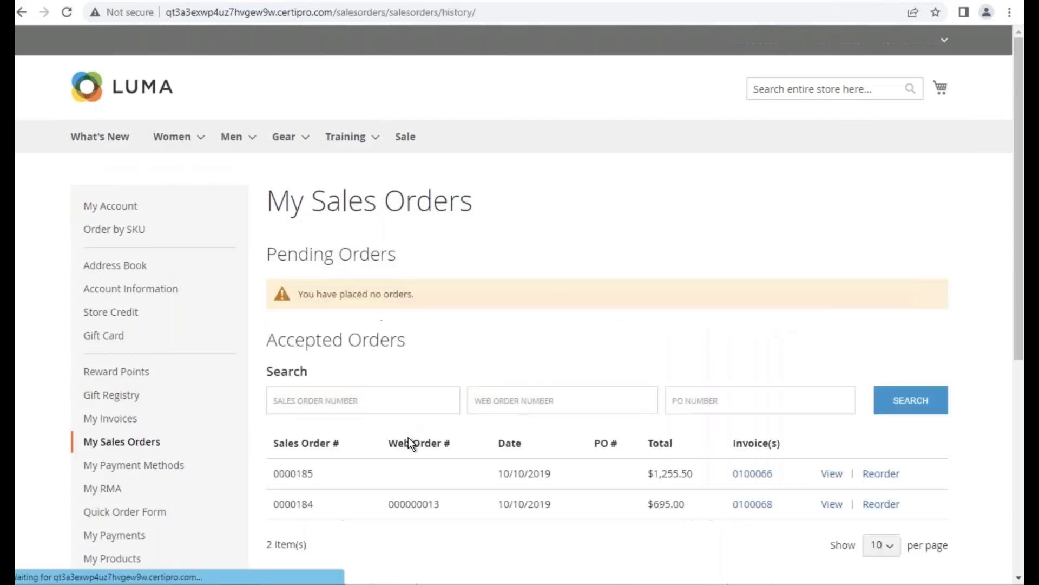
{"action": "scroll", "coordinate": [401, 440], "scroll_direction": "down", "scroll_amount": 2}
{"action": "left_click", "coordinate": [119, 319]}
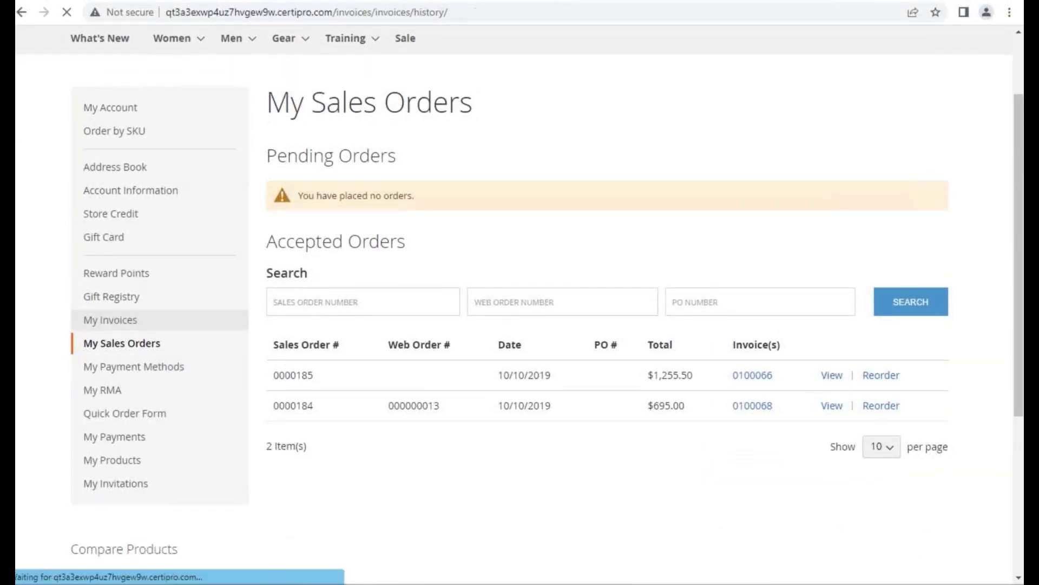
{"action": "scroll", "coordinate": [161, 434], "scroll_direction": "down", "scroll_amount": 2}
{"action": "left_click", "coordinate": [129, 447]}
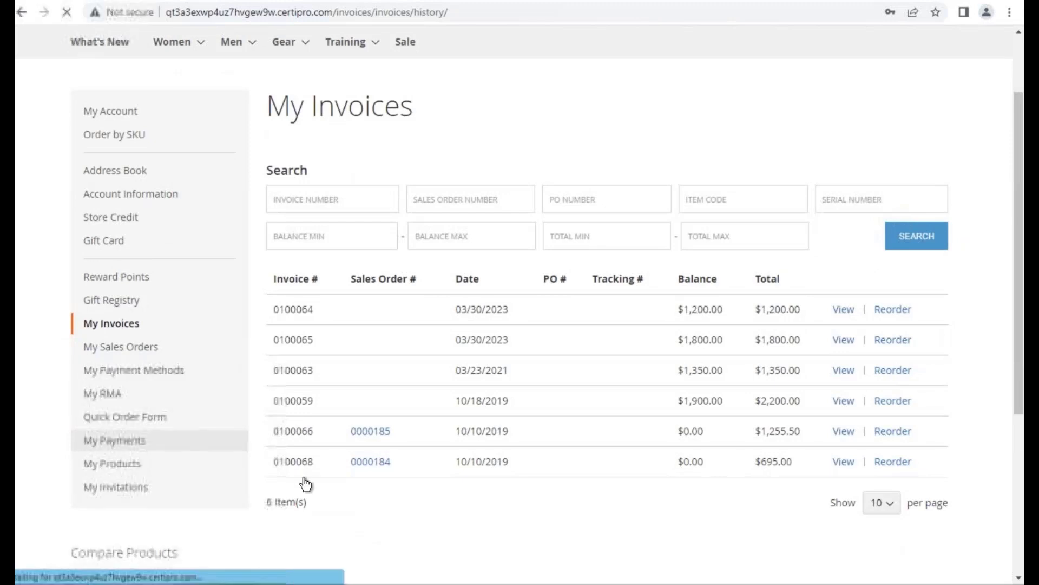
{"action": "scroll", "coordinate": [181, 319], "scroll_direction": "down", "scroll_amount": 3}
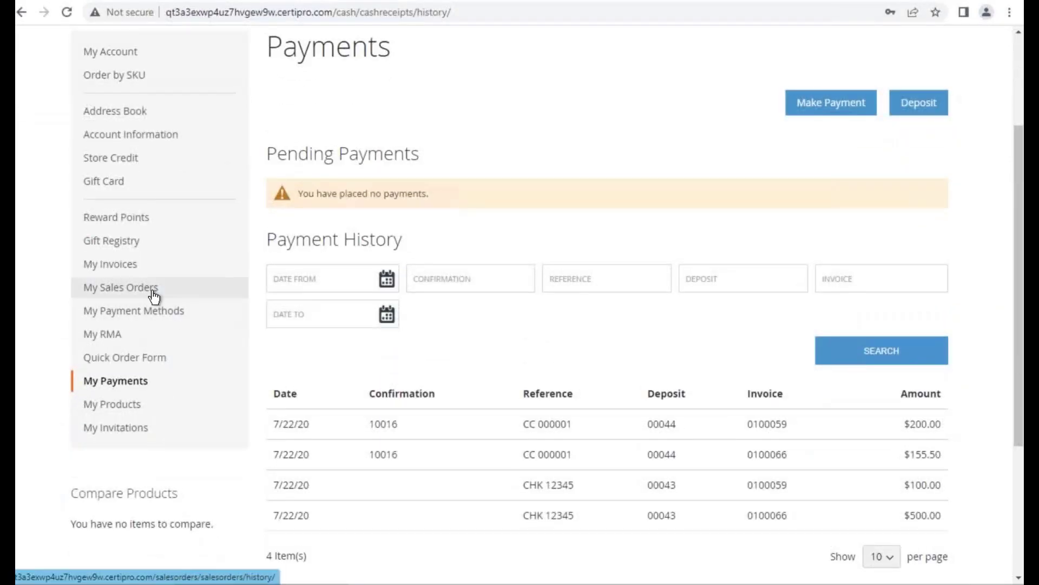
- Examine the pending and accepted orders in My Sales Orders, comparing their sales order and web order numbers
{"action": "left_click", "coordinate": [154, 295]}
{"action": "scroll", "coordinate": [401, 379], "scroll_direction": "down", "scroll_amount": 2}
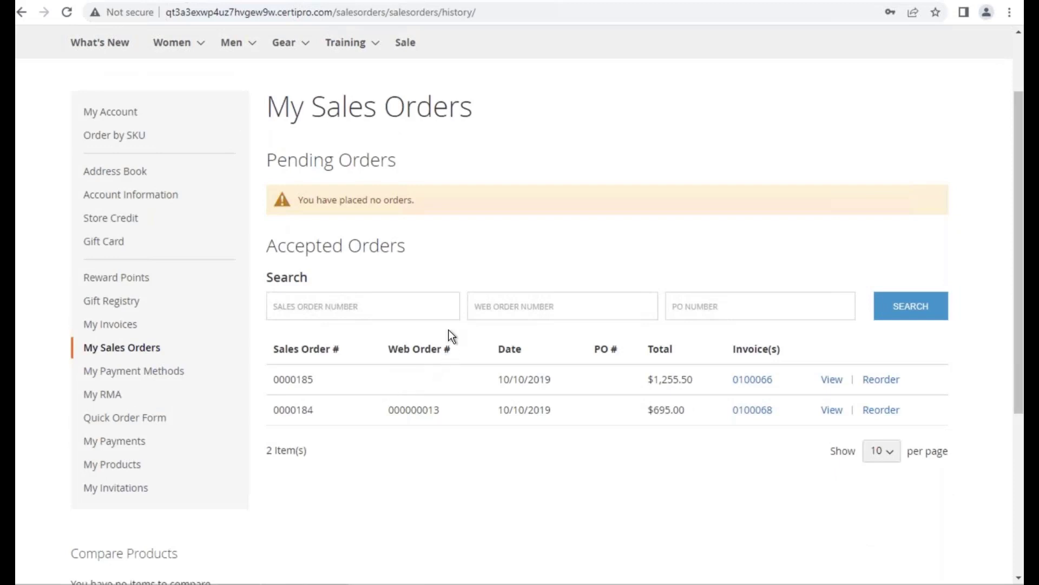
{"action": "scroll", "coordinate": [448, 330], "scroll_direction": "up", "scroll_amount": 1}
{"action": "scroll", "coordinate": [449, 329], "scroll_direction": "up", "scroll_amount": 1}
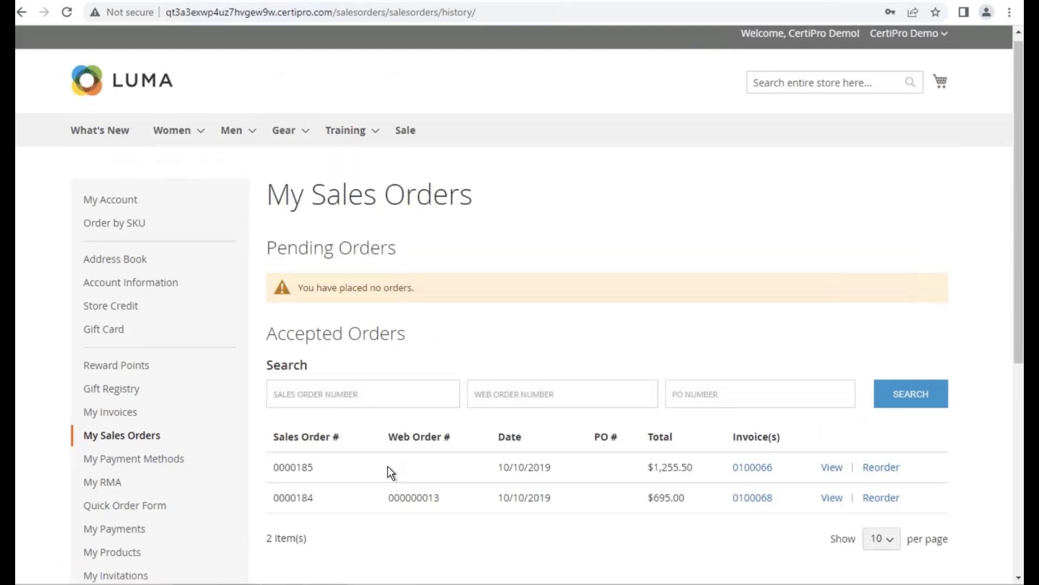
{"action": "left_click_drag", "start_coordinate": [288, 462], "coordinate": [410, 470]}
{"action": "left_click_drag", "start_coordinate": [274, 497], "coordinate": [441, 496]}
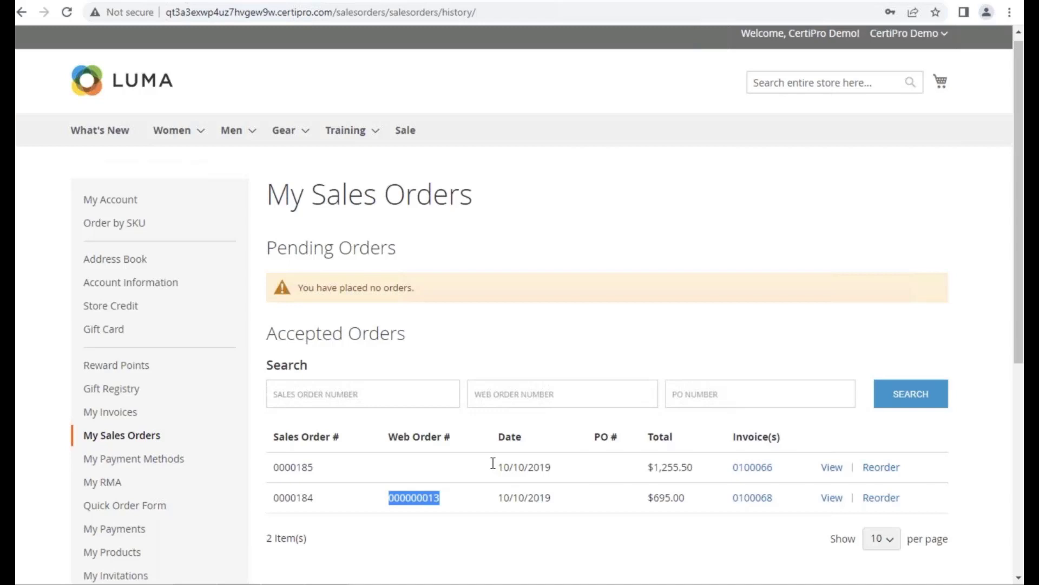
{"action": "left_click", "coordinate": [645, 360]}
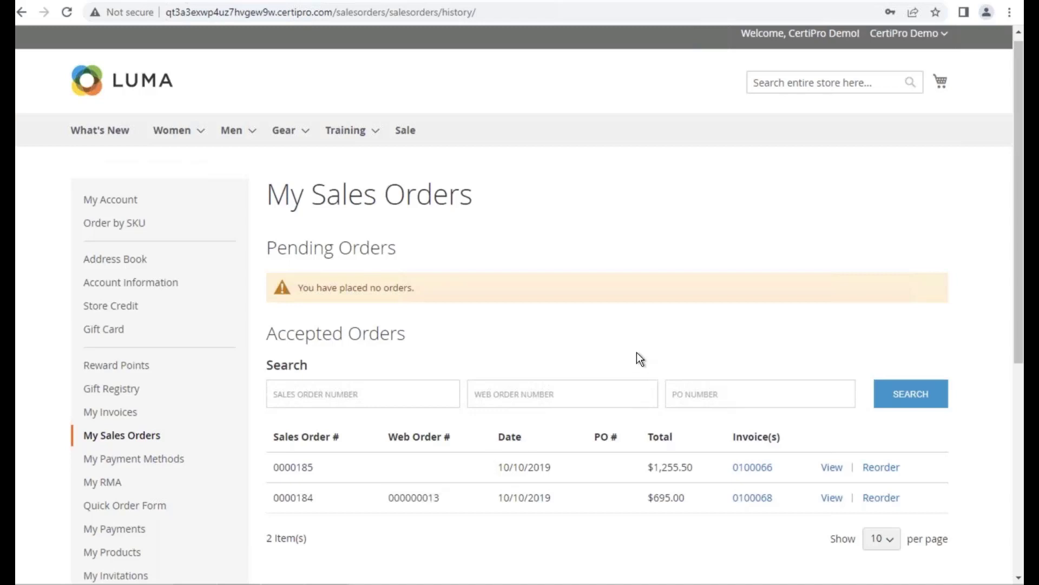
{"action": "scroll", "coordinate": [636, 352], "scroll_direction": "down", "scroll_amount": 1}
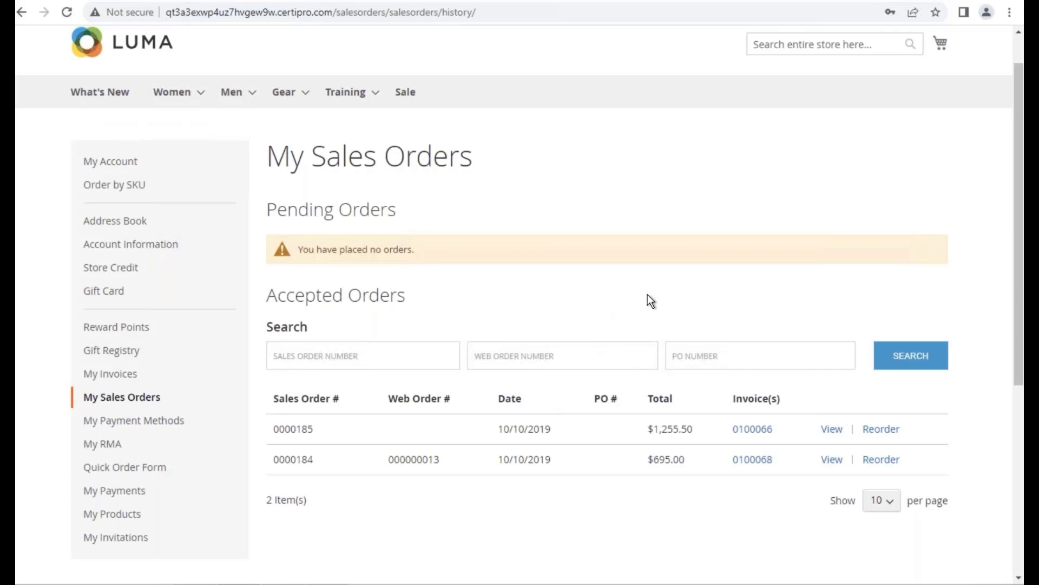
{"action": "scroll", "coordinate": [726, 295], "scroll_direction": "down", "scroll_amount": 1}
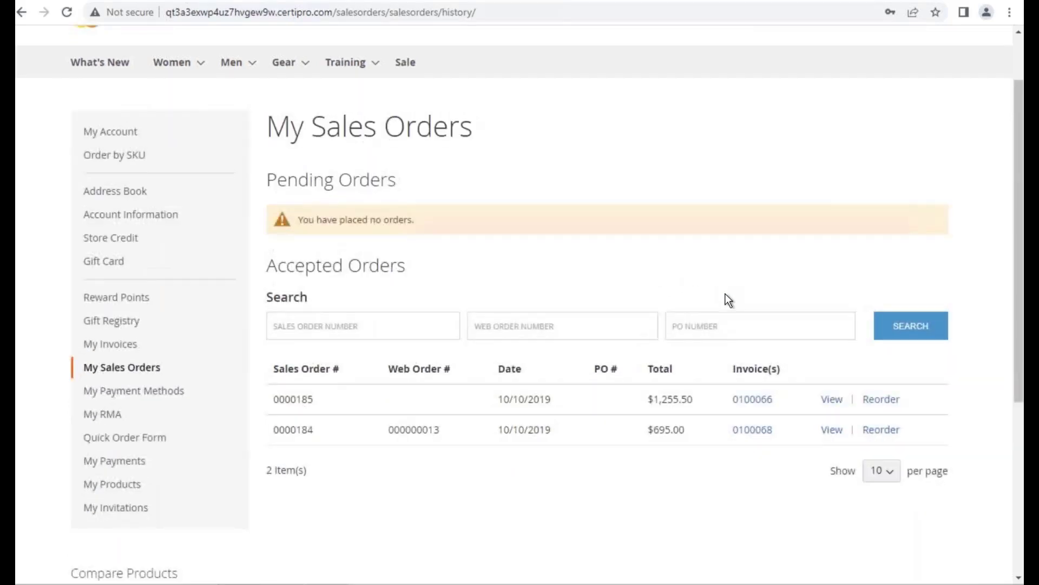
{"action": "scroll", "coordinate": [729, 306], "scroll_direction": "down", "scroll_amount": 1}
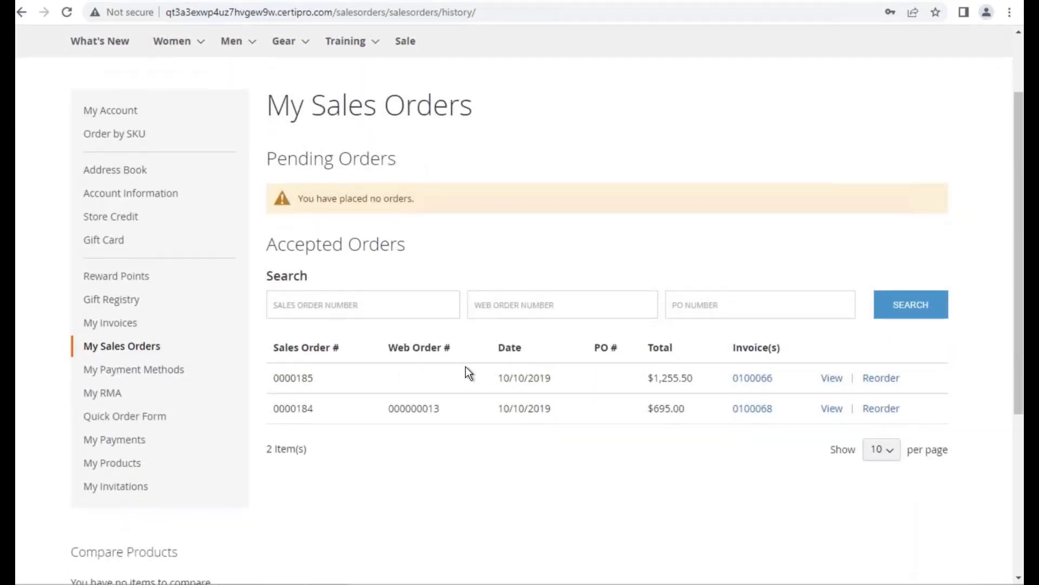
- Add the Strive Shoulder Pack, Crown Summit Backpack and Wayfarer Messenger Bag to the Quick Order Form
{"action": "left_click", "coordinate": [124, 416]}
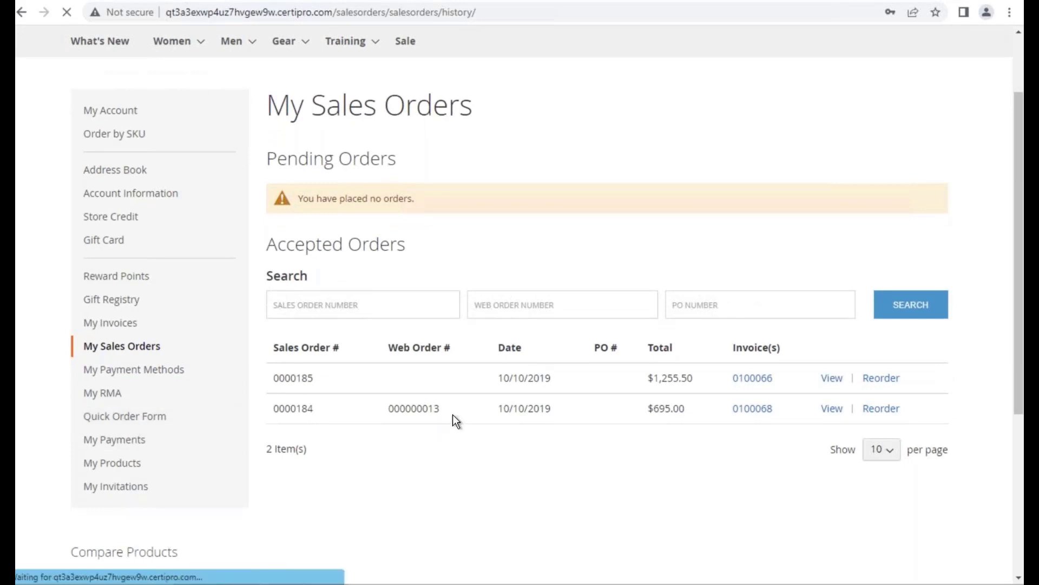
{"action": "mouse_move", "coordinate": [171, 137]}
{"action": "mouse_move", "coordinate": [179, 172]}
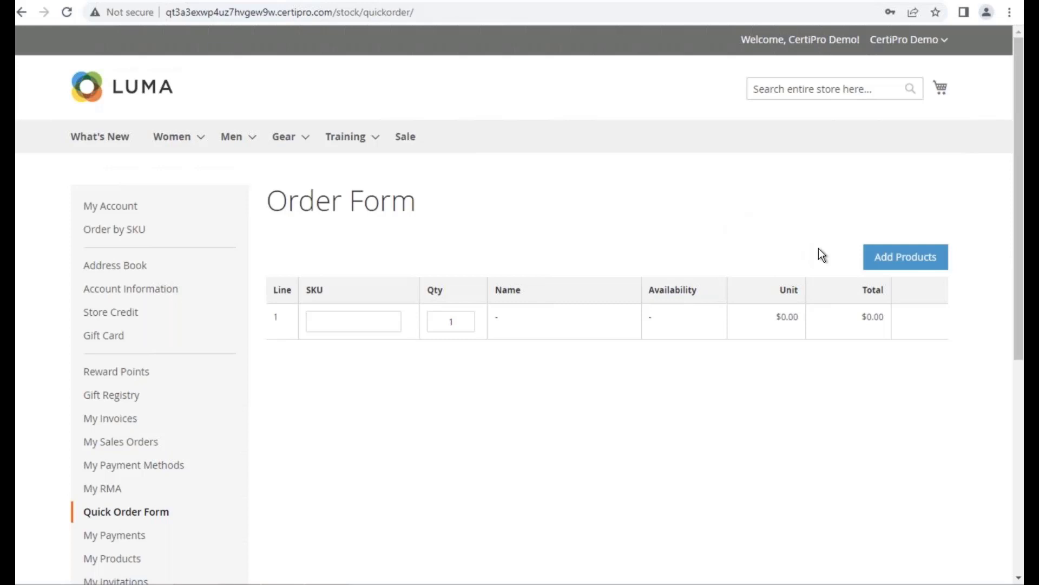
{"action": "left_click", "coordinate": [886, 259]}
{"action": "left_click", "coordinate": [729, 135]}
{"action": "left_click", "coordinate": [294, 225]}
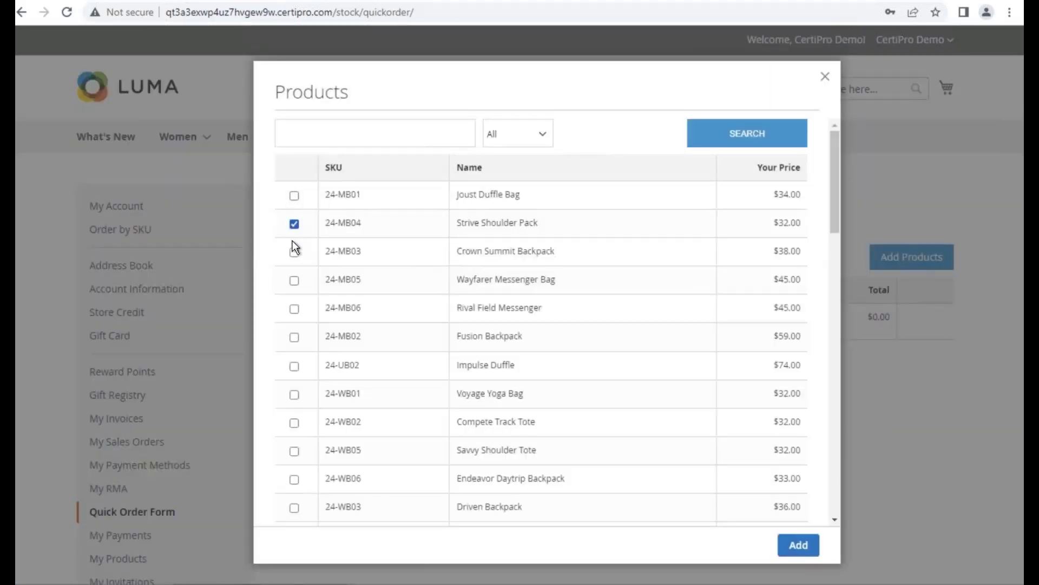
{"action": "left_click", "coordinate": [292, 281]}
{"action": "left_click", "coordinate": [795, 543]}
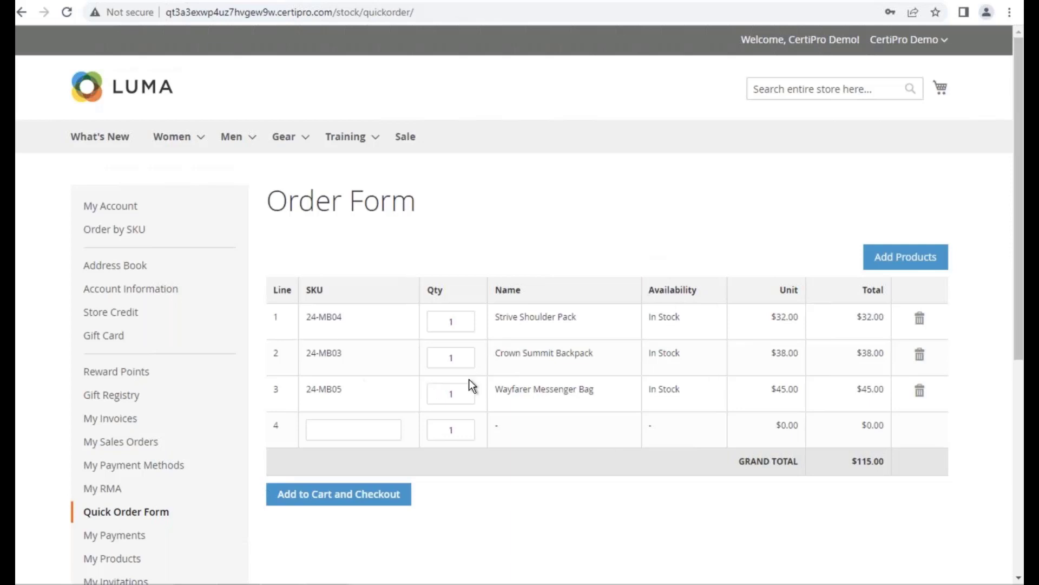
- Take the order form's products to checkout and continue to payment with the $0.00 Table Rate (Best Way) shipping method
{"action": "left_click", "coordinate": [356, 503]}
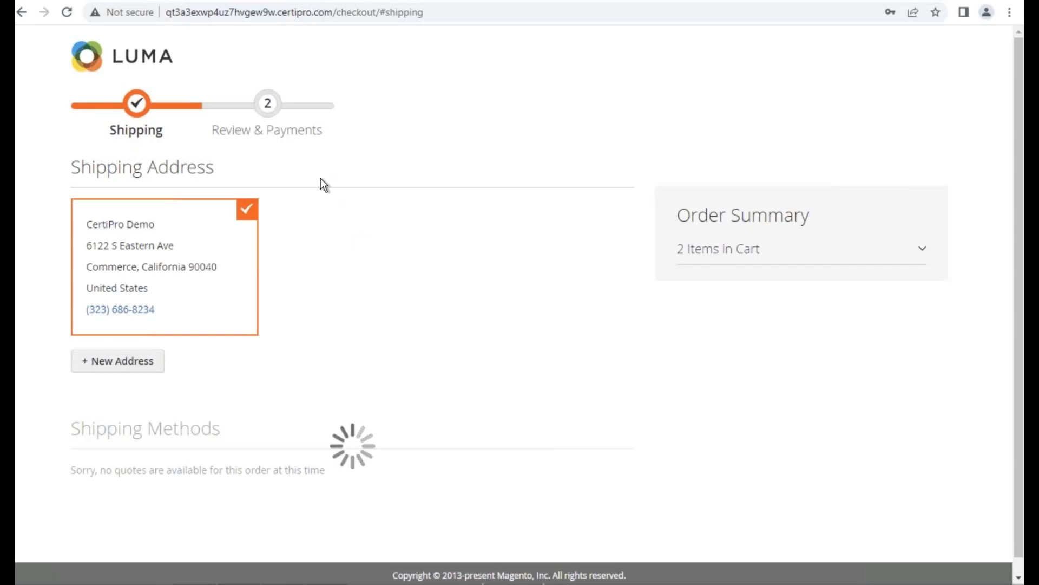
{"action": "scroll", "coordinate": [439, 300], "scroll_direction": "down", "scroll_amount": 2}
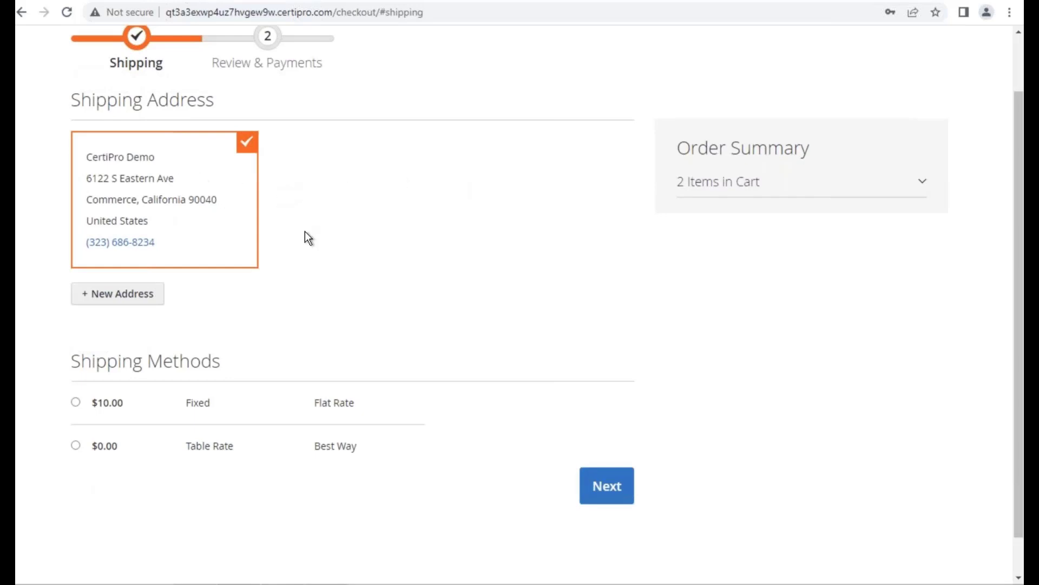
{"action": "scroll", "coordinate": [174, 361], "scroll_direction": "down", "scroll_amount": 1}
{"action": "left_click", "coordinate": [76, 427]}
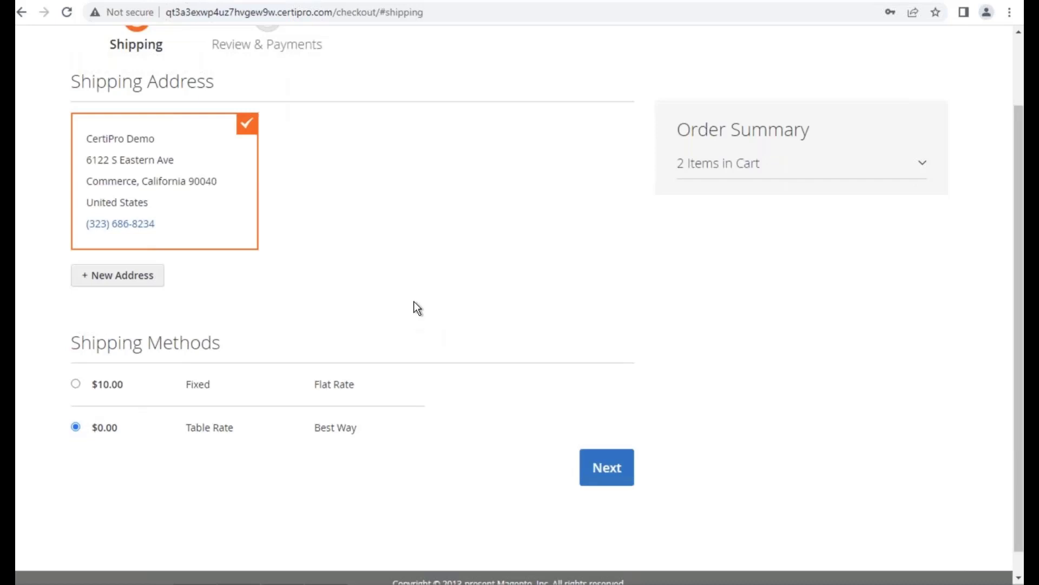
{"action": "left_click", "coordinate": [605, 466]}
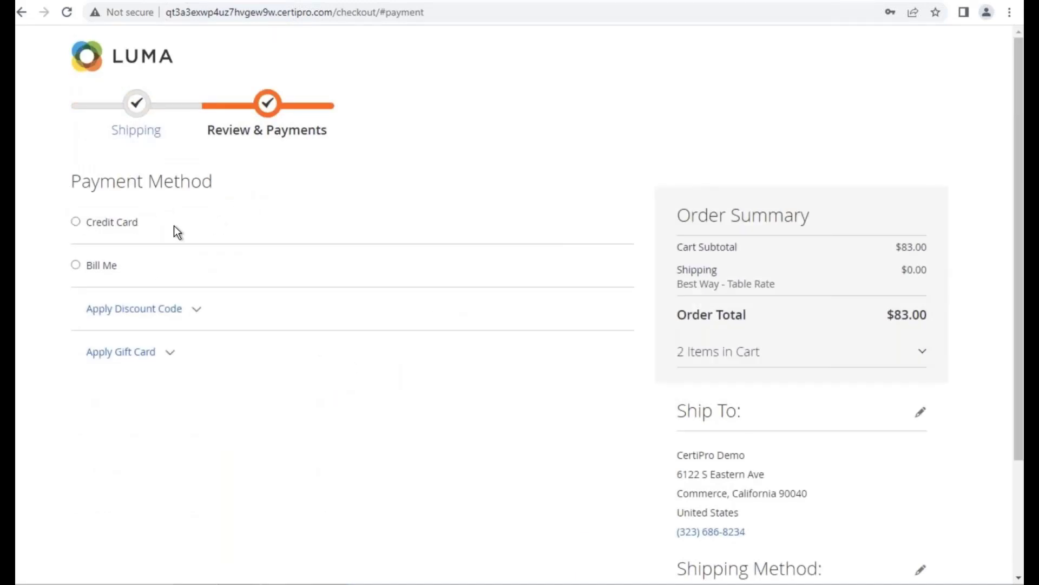
- Pay by credit card with the saved demo Visa card, enter its card verification number and place the order
{"action": "left_click", "coordinate": [75, 220]}
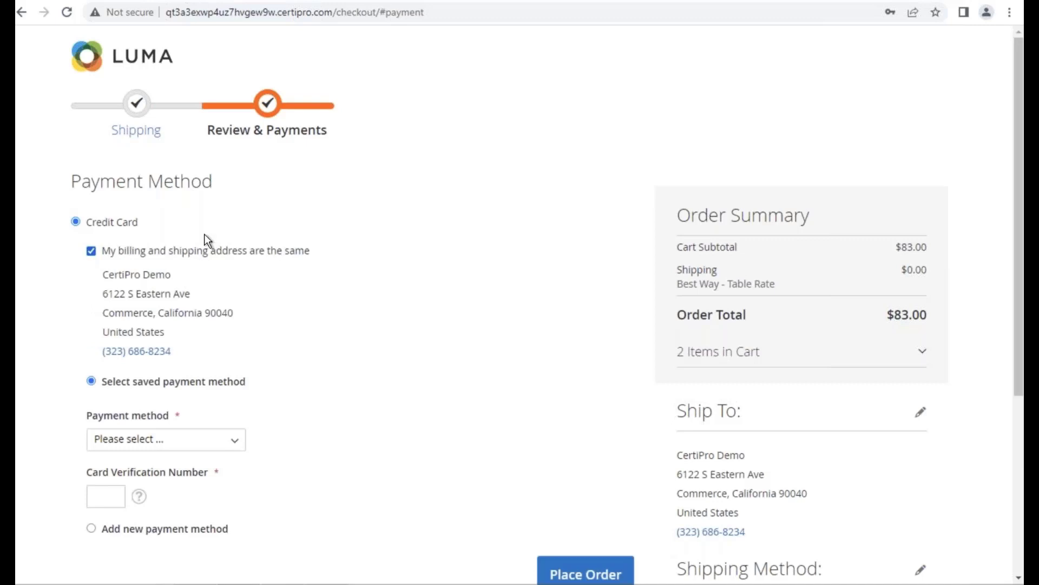
{"action": "scroll", "coordinate": [208, 241], "scroll_direction": "down", "scroll_amount": 2}
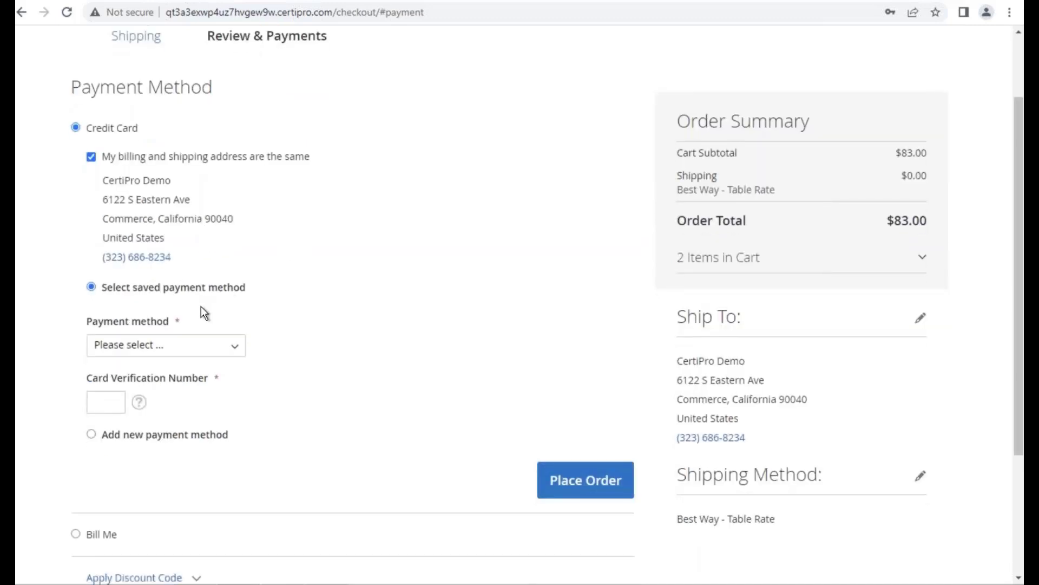
{"action": "left_click", "coordinate": [189, 345]}
{"action": "left_click", "coordinate": [177, 375]}
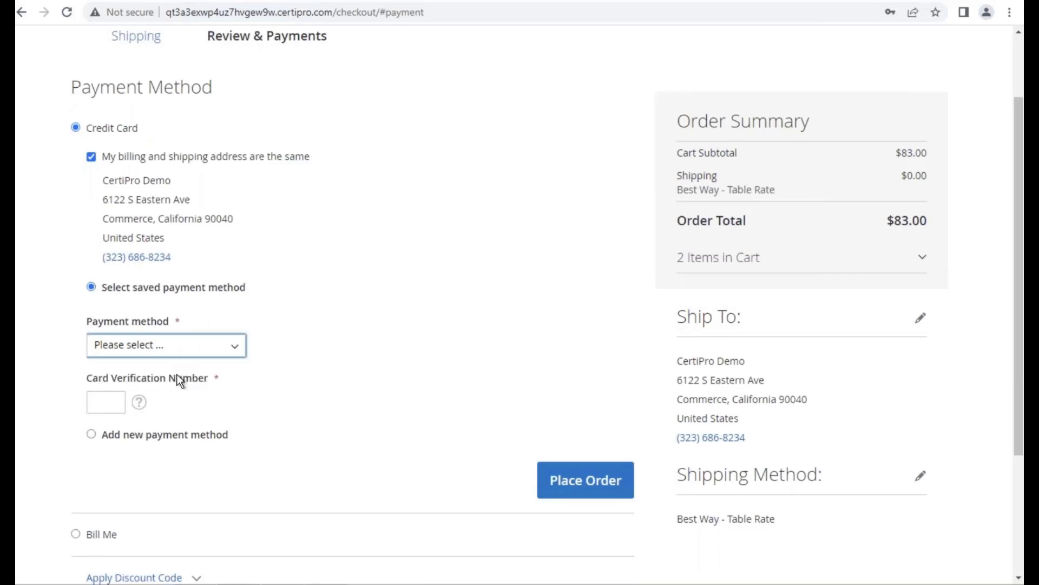
{"action": "left_click", "coordinate": [116, 401]}
{"action": "type", "text": "123"}
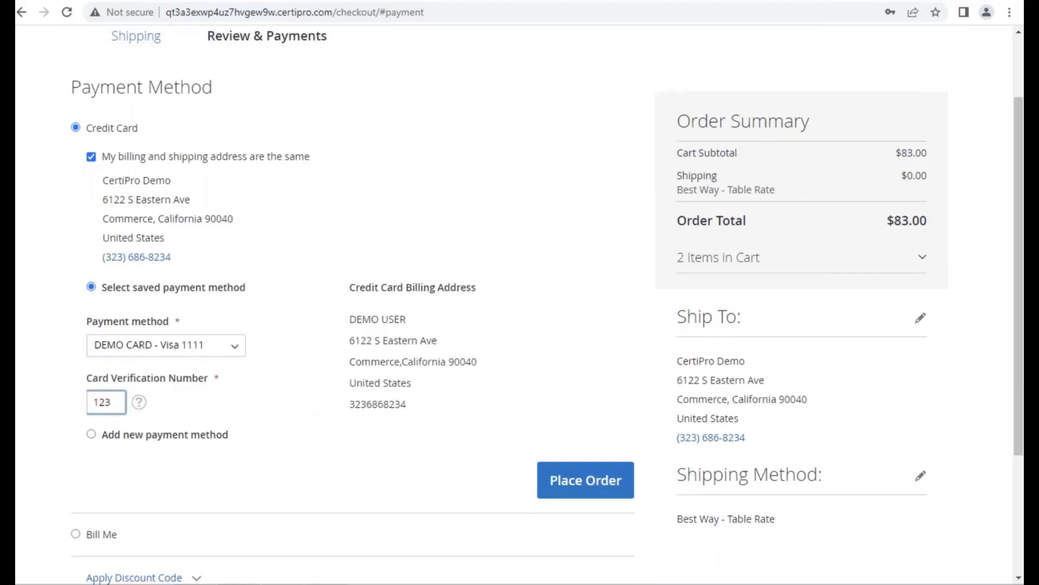
{"action": "left_click", "coordinate": [564, 482]}
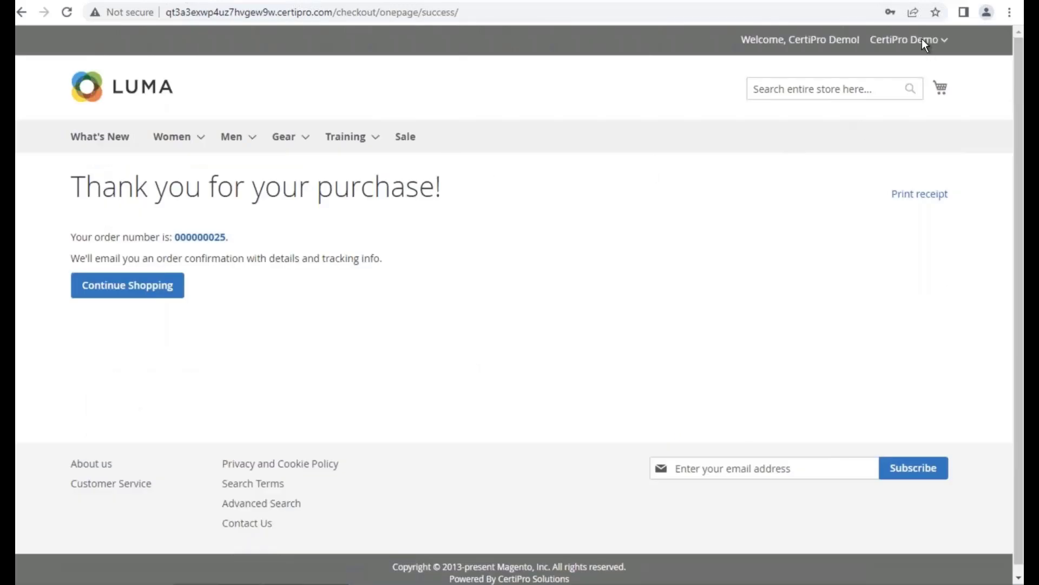
- Return to the customer's account and check the new web order among the pending orders in My Sales Orders
{"action": "left_click", "coordinate": [907, 40]}
{"action": "left_click", "coordinate": [853, 66]}
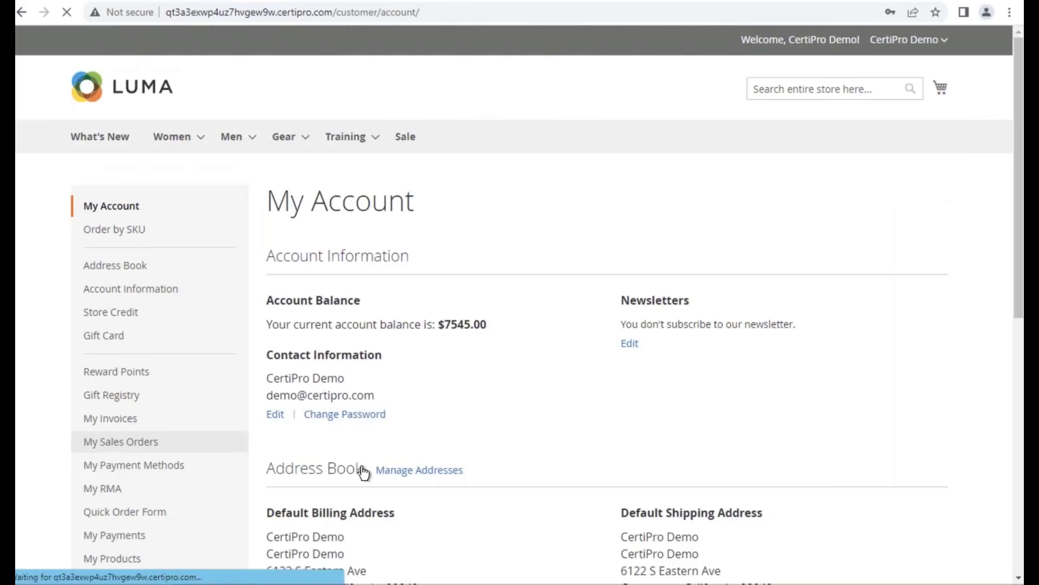
{"action": "left_click_drag", "start_coordinate": [273, 323], "coordinate": [401, 339]}
{"action": "left_click", "coordinate": [412, 345]}
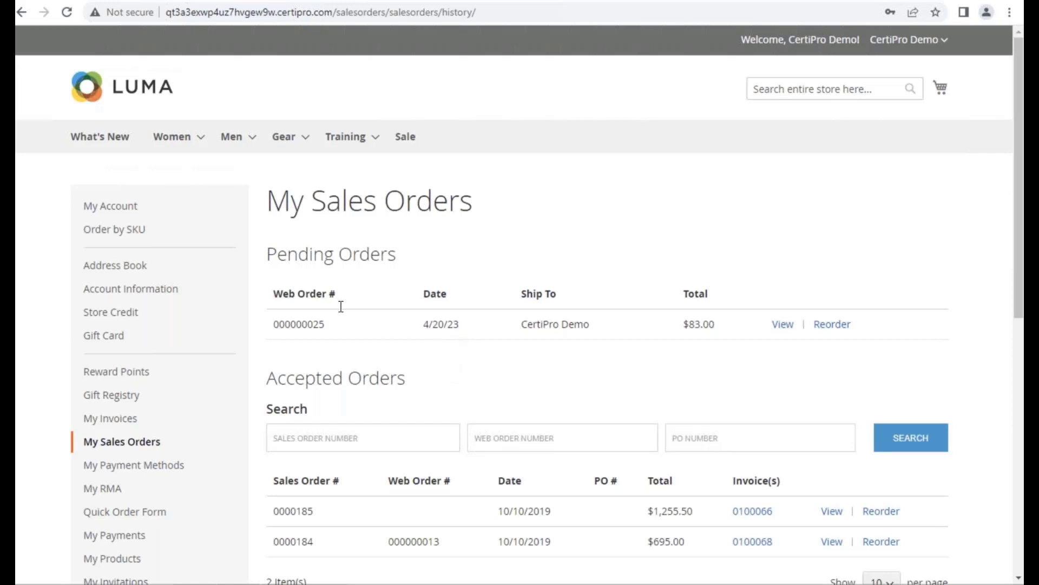
{"action": "scroll", "coordinate": [310, 330], "scroll_direction": "down", "scroll_amount": 1}
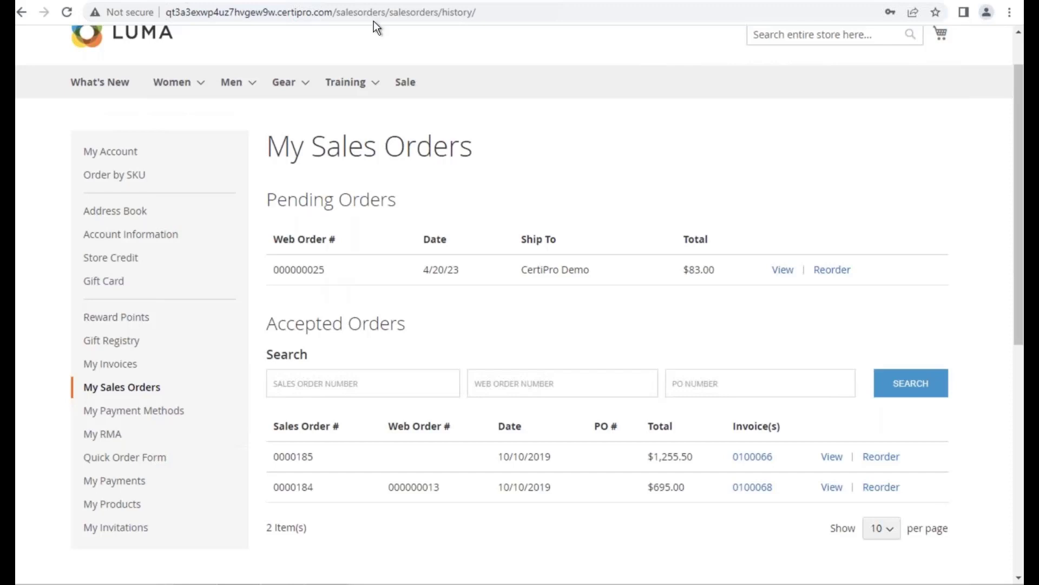
- Reload the My Sales Orders page until the new web order moves from the pending to the accepted orders
{"action": "left_click", "coordinate": [320, 12]}
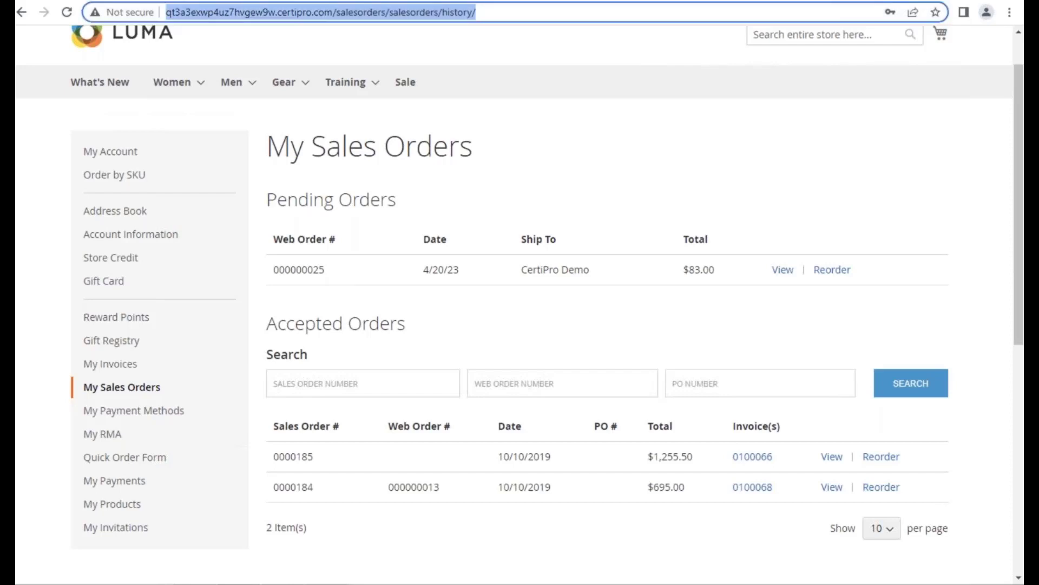
{"action": "key", "text": "Return"}
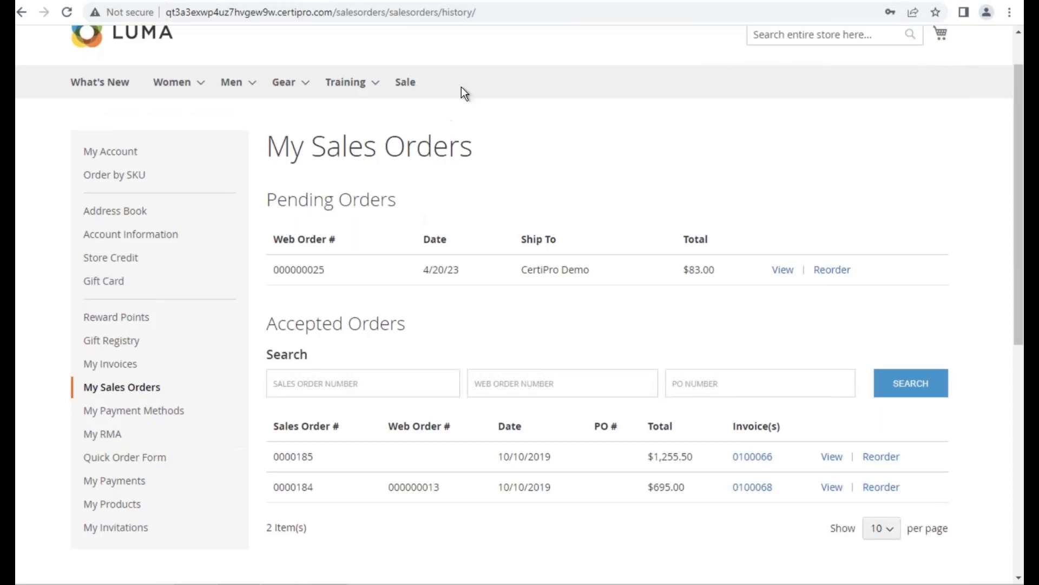
{"action": "left_click", "coordinate": [496, 22]}
{"action": "key", "text": "Return"}
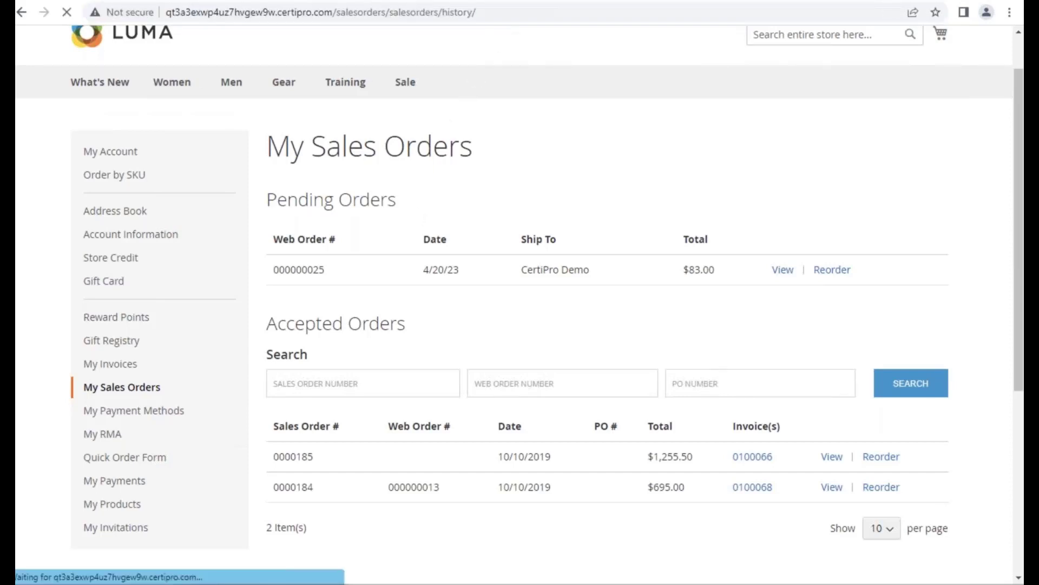
{"action": "key", "text": "ctrl+l"}
{"action": "key", "text": "Return"}
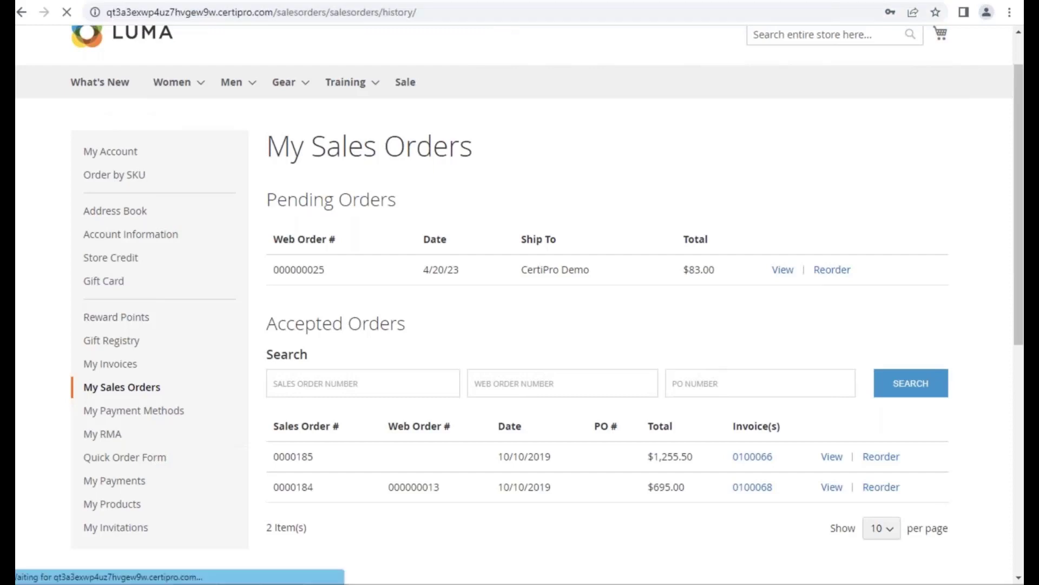
{"action": "key", "text": "ctrl+l"}
{"action": "key", "text": "Return"}
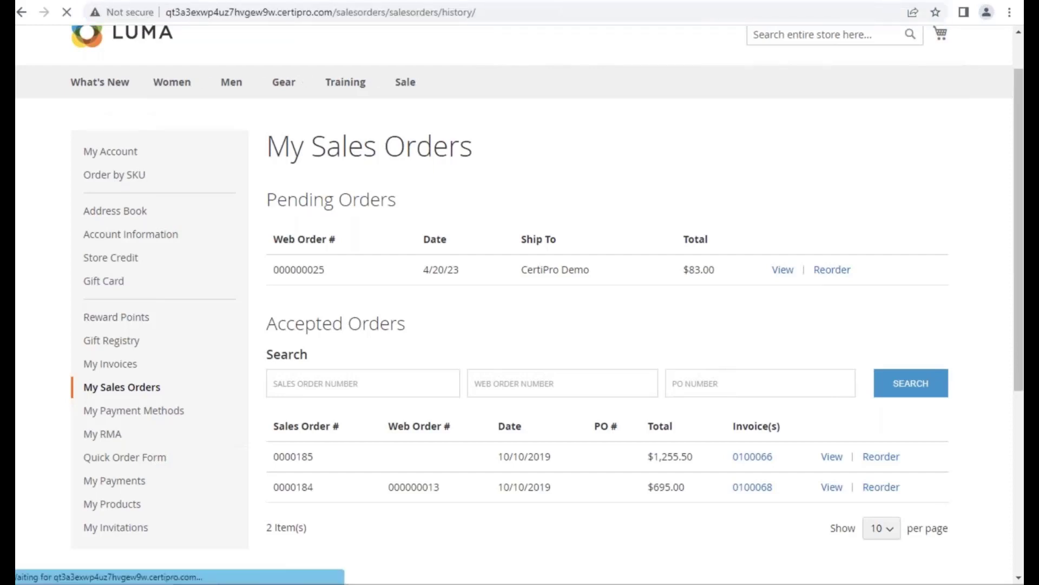
{"action": "key", "text": "ctrl+l"}
{"action": "key", "text": "Return"}
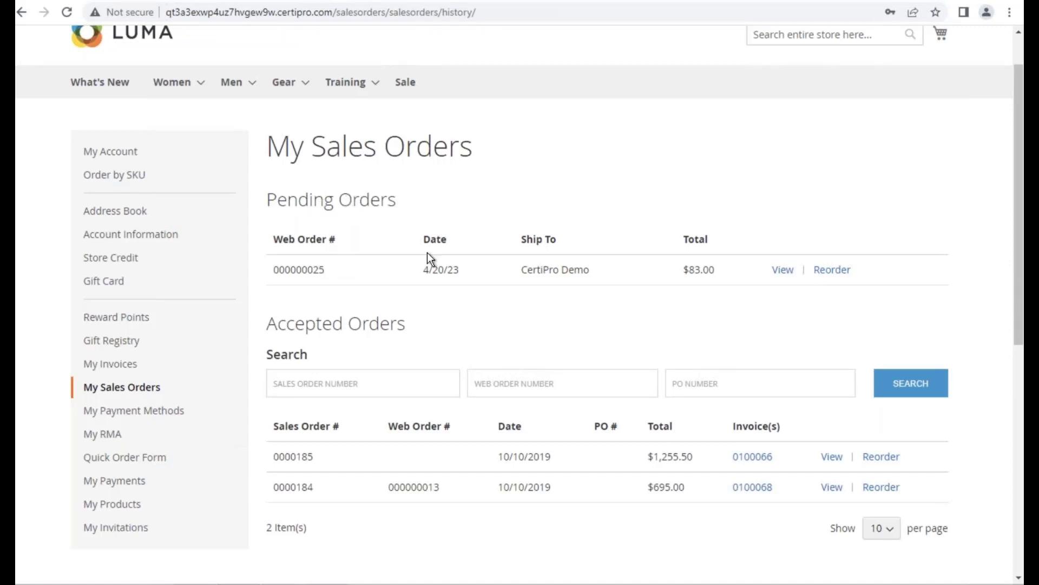
{"action": "scroll", "coordinate": [427, 401], "scroll_direction": "down", "scroll_amount": 1}
{"action": "left_click", "coordinate": [492, 16]}
{"action": "key", "text": "Return"}
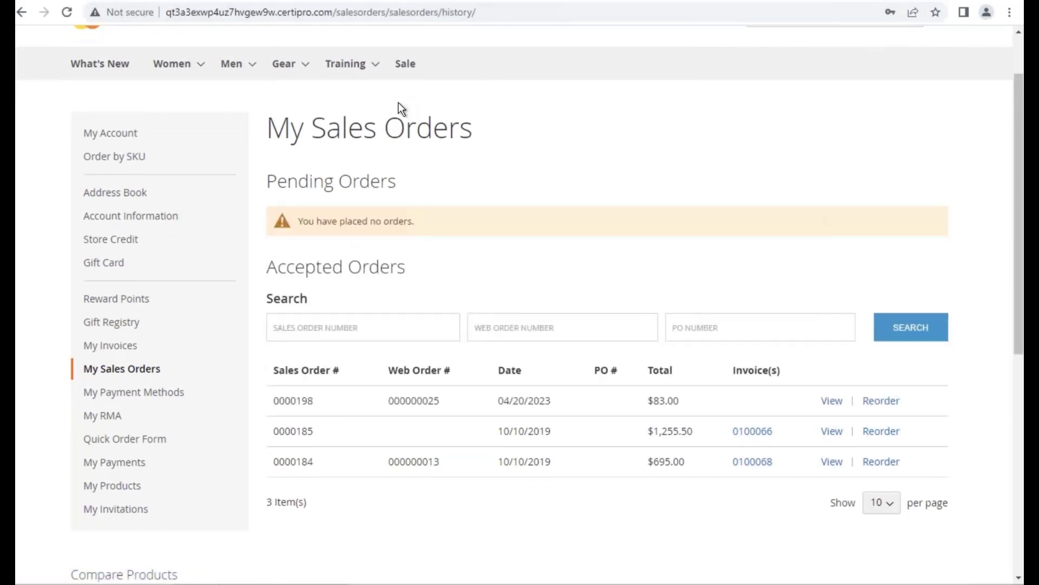
- Check the new accepted order's sales and web order numbers, and view its details and ordered items
{"action": "left_click_drag", "start_coordinate": [287, 397], "coordinate": [464, 398]}
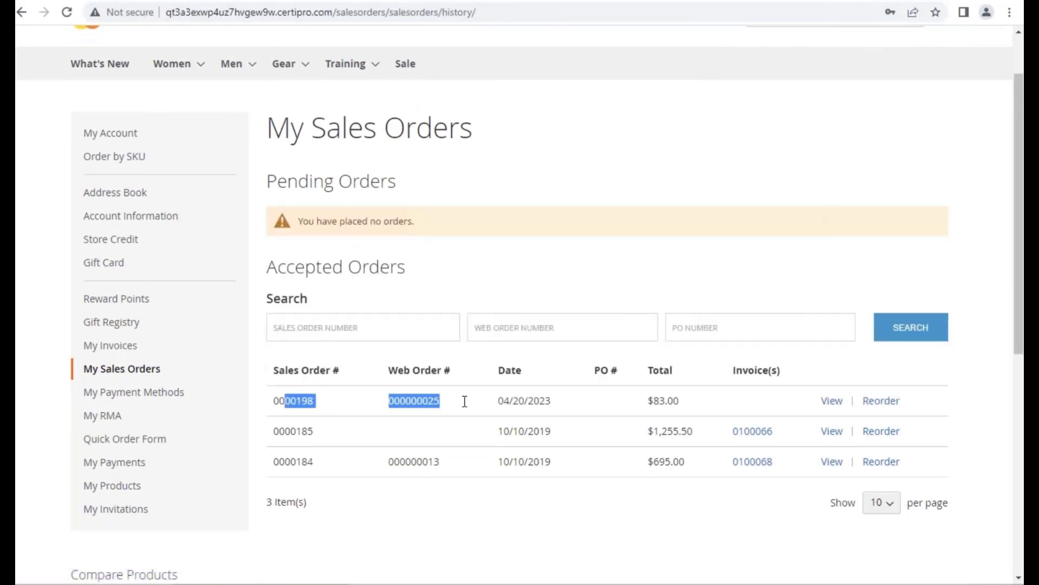
{"action": "double_click", "coordinate": [299, 399]}
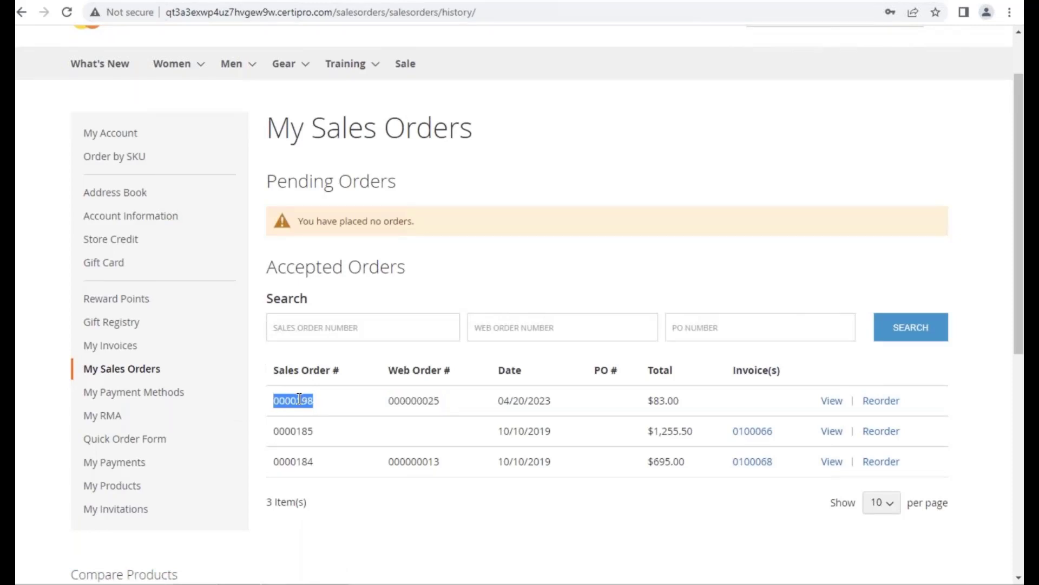
{"action": "left_click", "coordinate": [835, 404]}
{"action": "scroll", "coordinate": [719, 378], "scroll_direction": "down", "scroll_amount": 1}
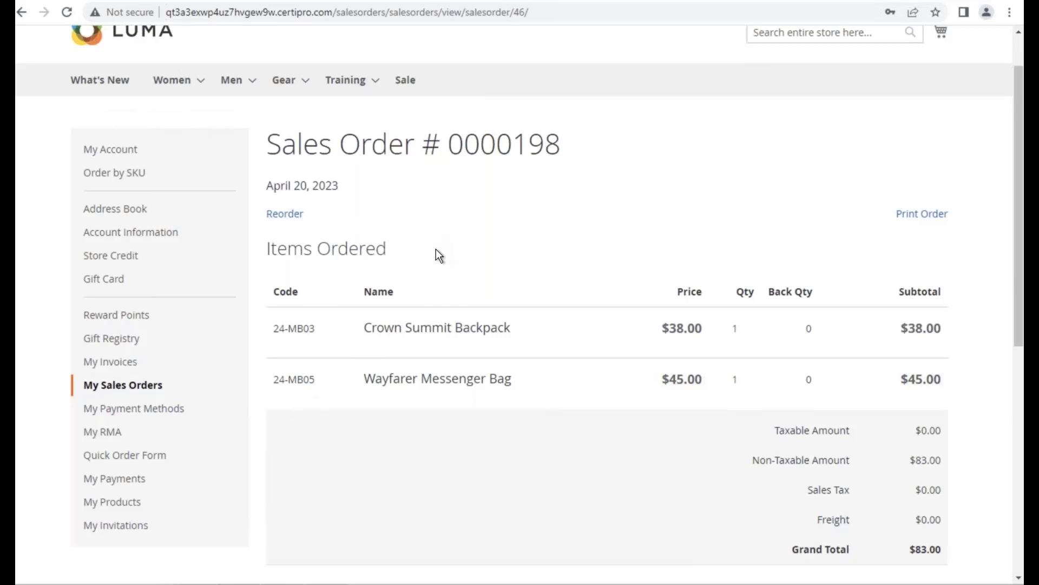
{"action": "scroll", "coordinate": [437, 252], "scroll_direction": "down", "scroll_amount": 1}
{"action": "scroll", "coordinate": [398, 174], "scroll_direction": "down", "scroll_amount": 1}
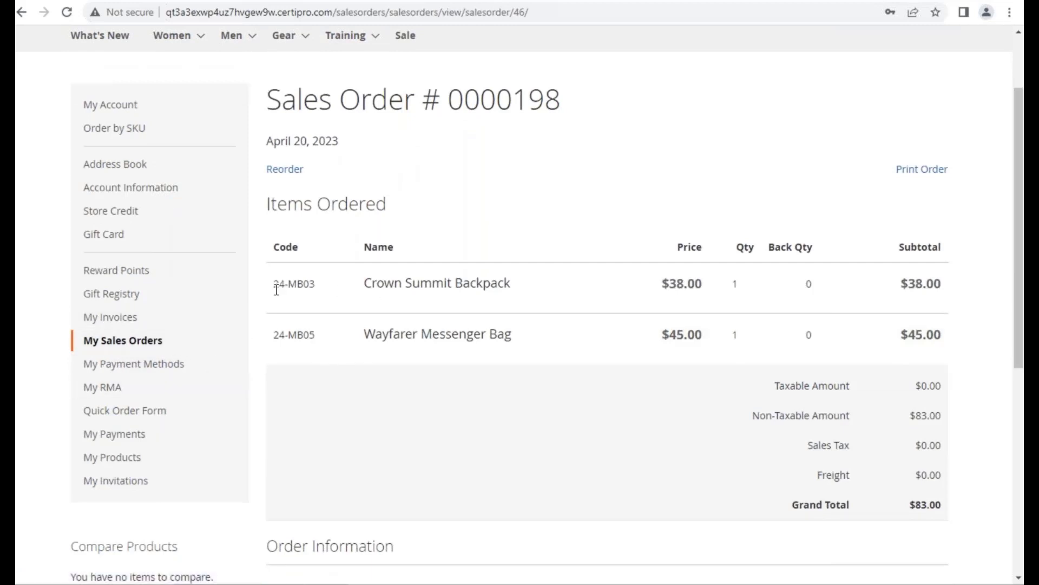
- Return to My Sales Orders and view the $1,255.50 order's details, highlighting its item code
{"action": "left_click", "coordinate": [141, 338]}
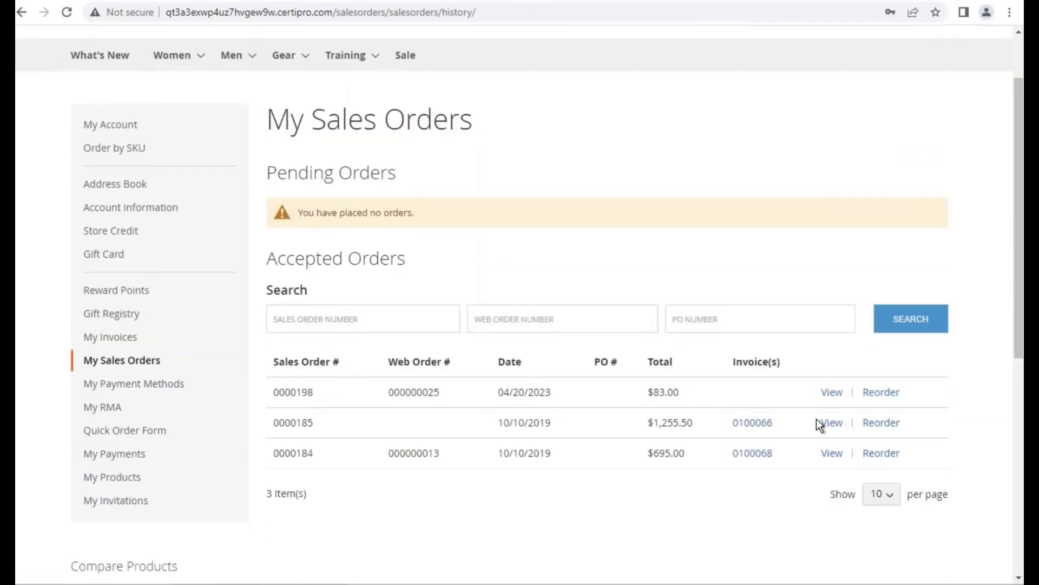
{"action": "left_click", "coordinate": [832, 424]}
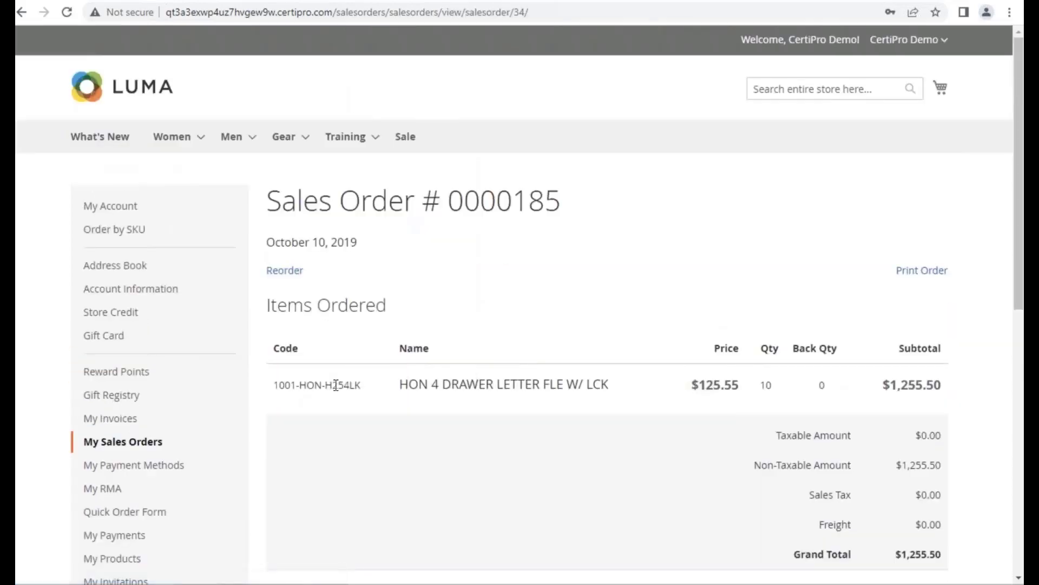
{"action": "left_click_drag", "start_coordinate": [268, 379], "coordinate": [371, 380]}
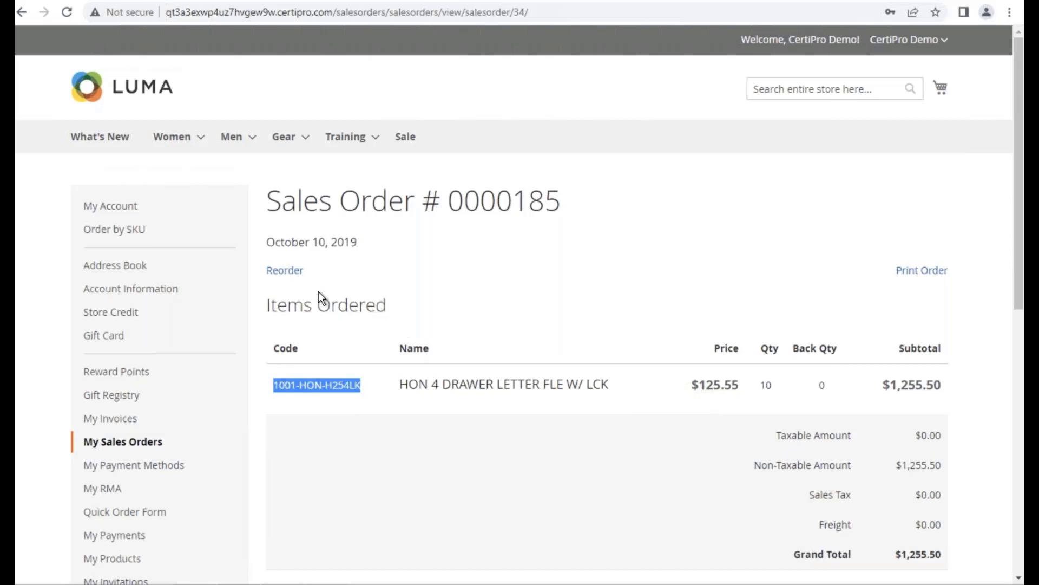
- Open My Payments and review the payment history, including the check payments and the invoices they were applied to
{"action": "scroll", "coordinate": [382, 365], "scroll_direction": "down", "scroll_amount": 1}
{"action": "left_click", "coordinate": [130, 489]}
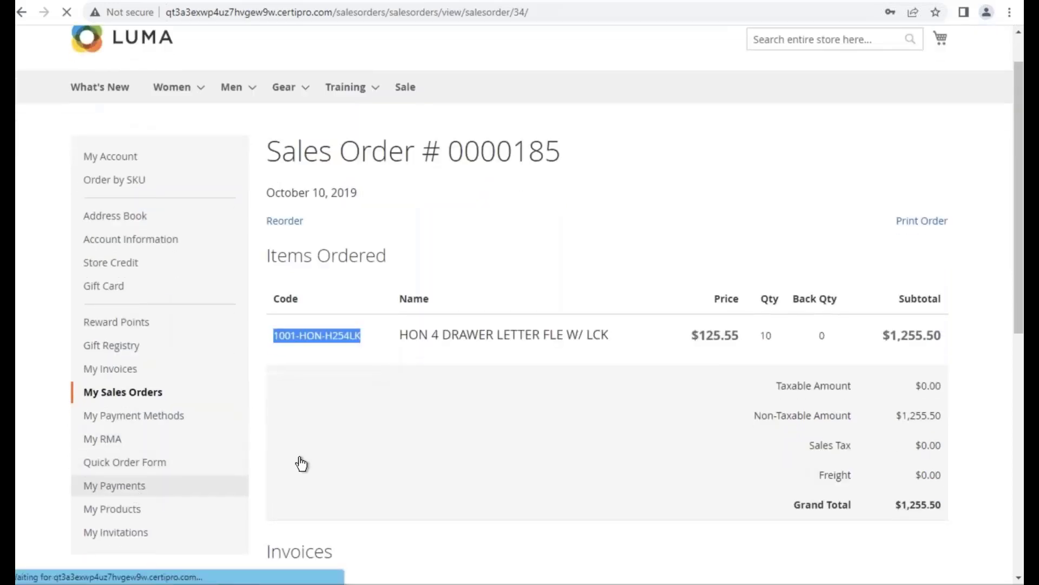
{"action": "scroll", "coordinate": [366, 471], "scroll_direction": "down", "scroll_amount": 4}
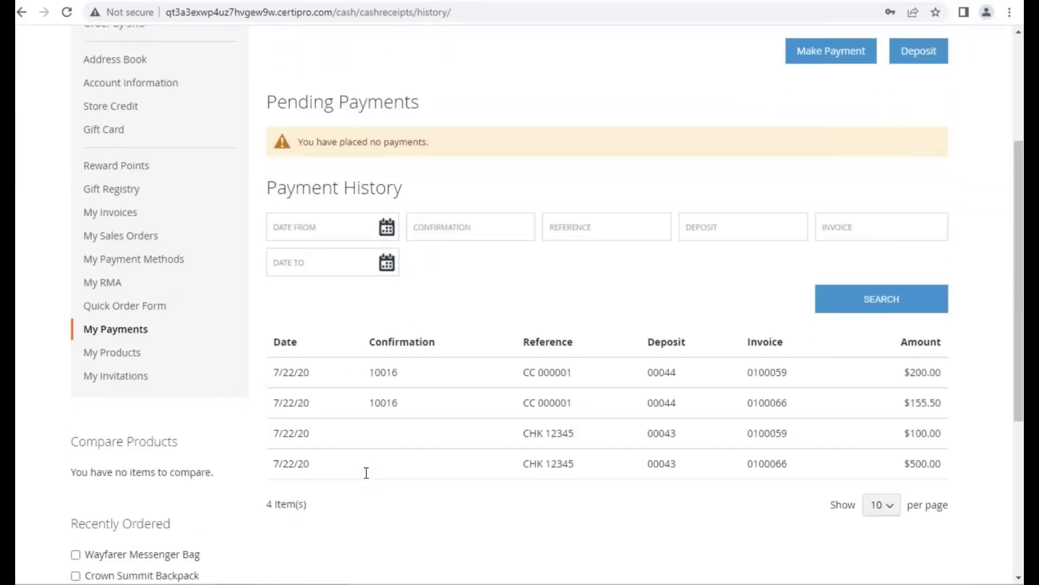
{"action": "scroll", "coordinate": [480, 355], "scroll_direction": "up", "scroll_amount": 1}
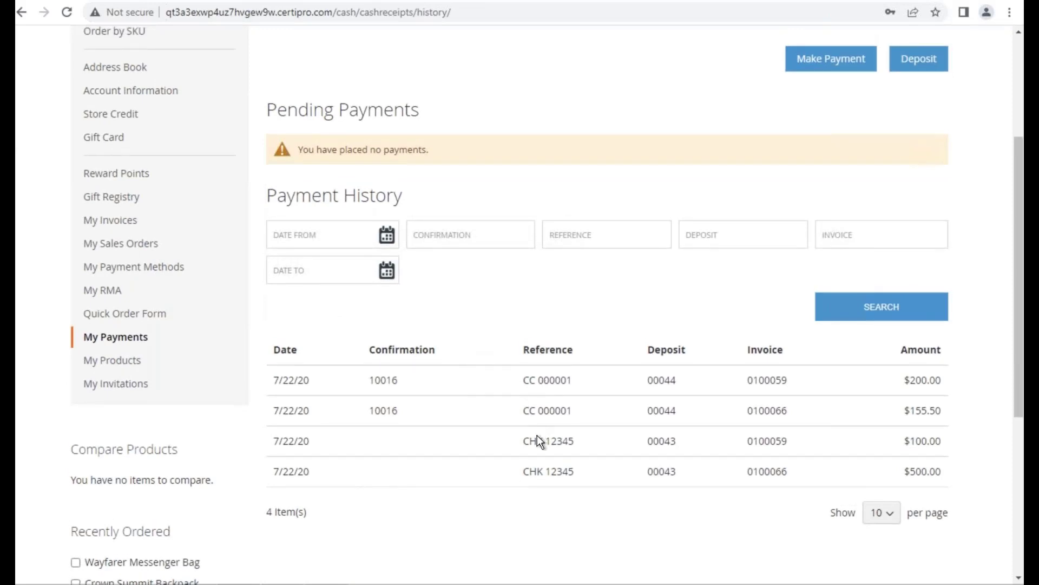
{"action": "triple_click", "coordinate": [595, 440]}
{"action": "left_click_drag", "start_coordinate": [759, 441], "coordinate": [795, 441]}
{"action": "scroll", "coordinate": [766, 270], "scroll_direction": "up", "scroll_amount": 3}
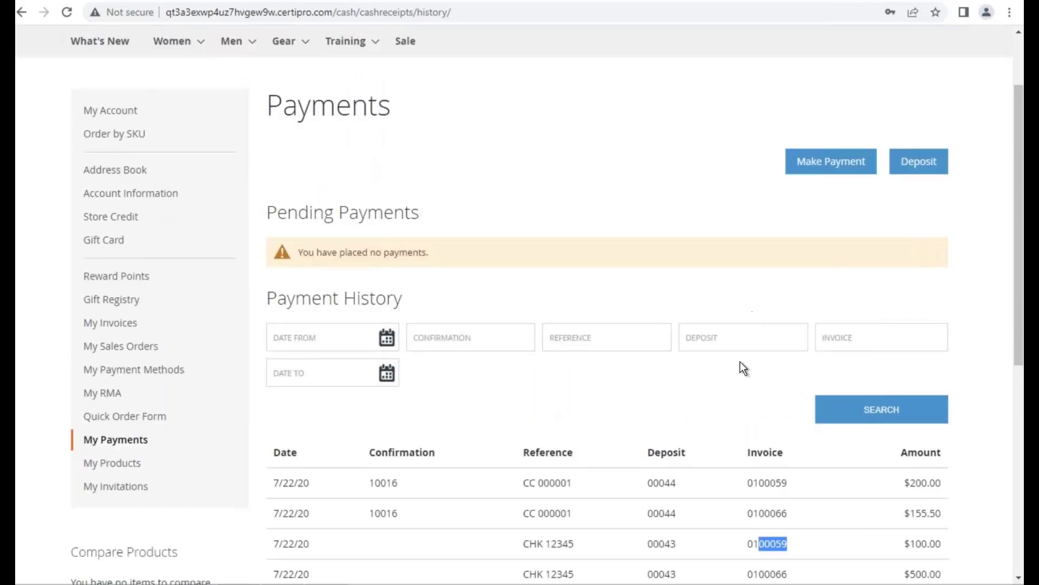
{"action": "scroll", "coordinate": [739, 362], "scroll_direction": "down", "scroll_amount": 1}
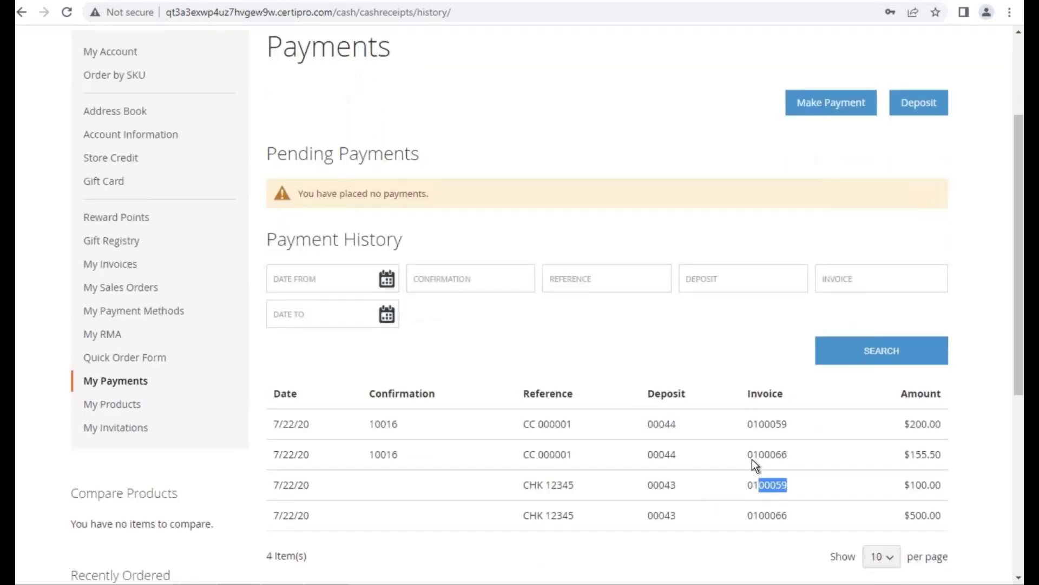
{"action": "scroll", "coordinate": [582, 508], "scroll_direction": "up", "scroll_amount": 2}
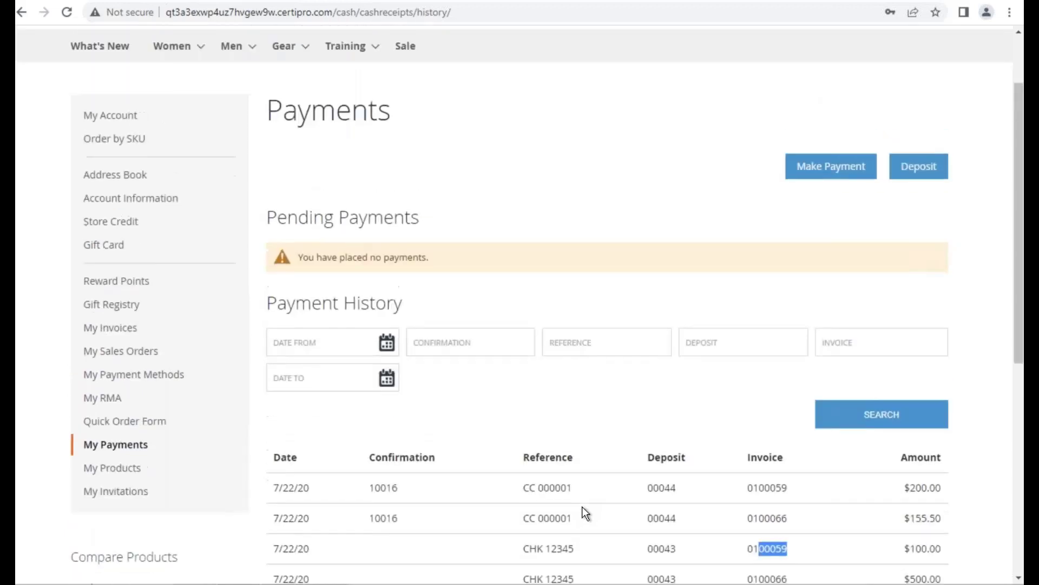
- Start a new payment, look at the ACH option and return to Credit Card with the saved demo Visa card
{"action": "left_click", "coordinate": [831, 192]}
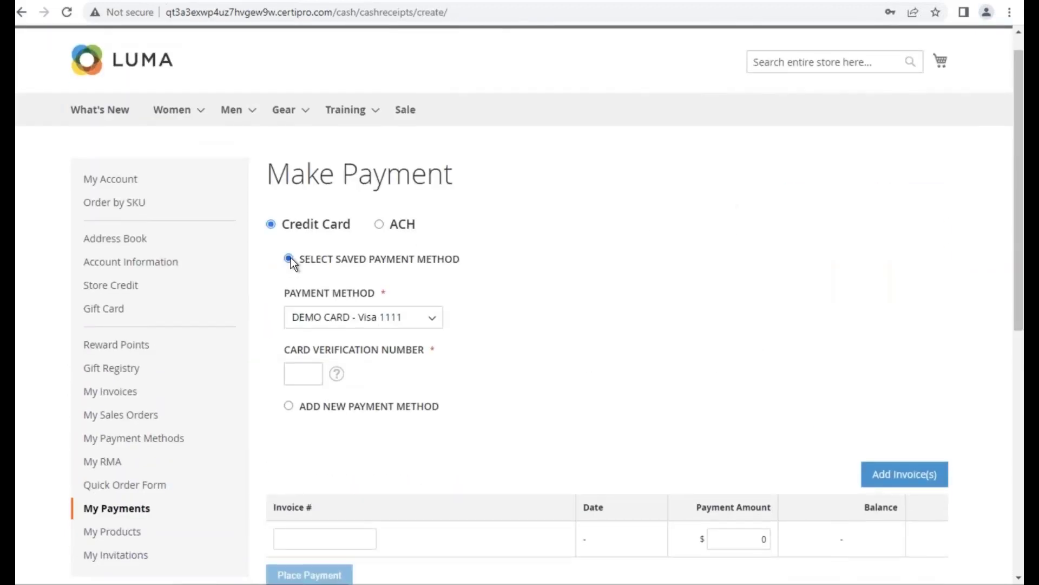
{"action": "left_click", "coordinate": [380, 225]}
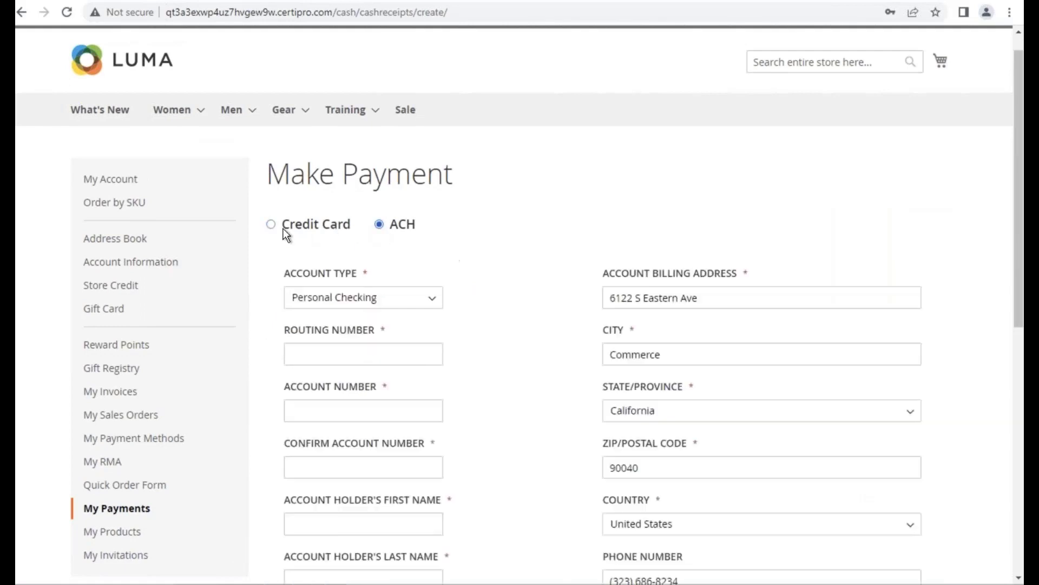
{"action": "left_click", "coordinate": [271, 225]}
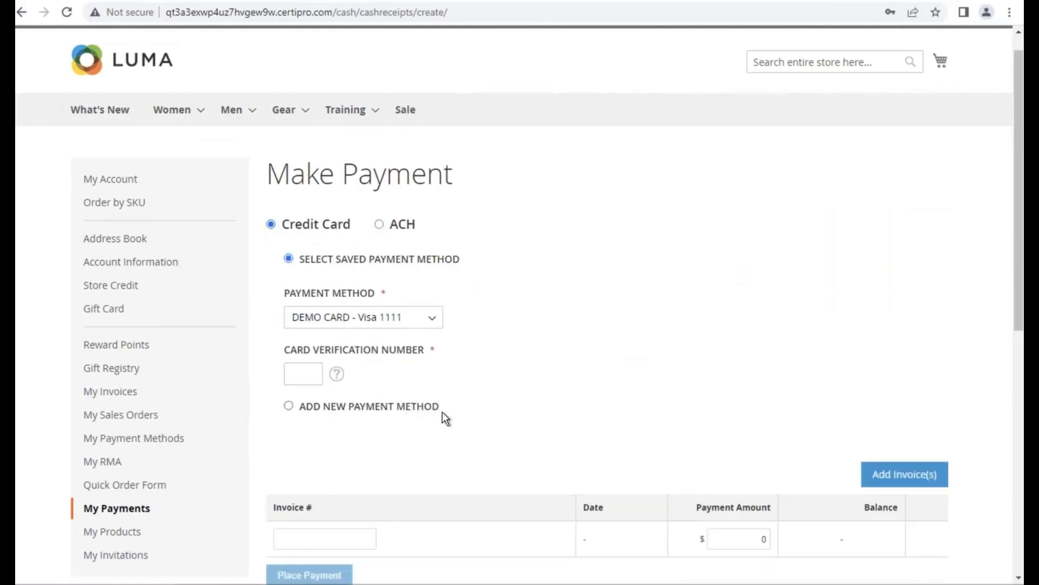
- Add both 03/30/2023 invoices to the payment, paying 1800 on the first and 600 on the second
{"action": "left_click", "coordinate": [897, 476]}
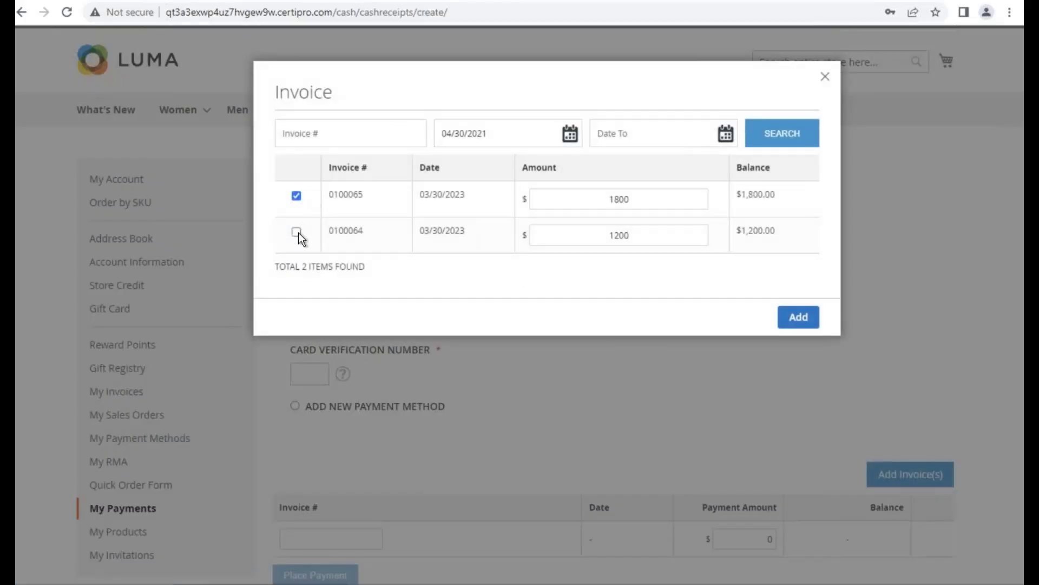
{"action": "left_click", "coordinate": [536, 234]}
{"action": "double_click", "coordinate": [536, 234]}
{"action": "type", "text": "600"}
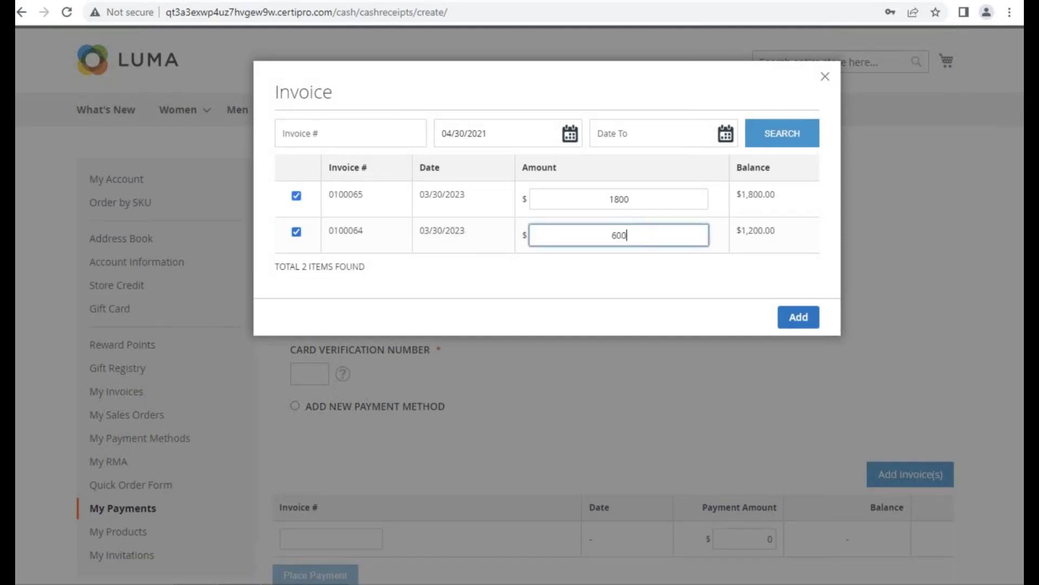
{"action": "left_click", "coordinate": [817, 327]}
- Enter the card verification number, place the payment and check it among the pending payments
{"action": "scroll", "coordinate": [755, 430], "scroll_direction": "down", "scroll_amount": 2}
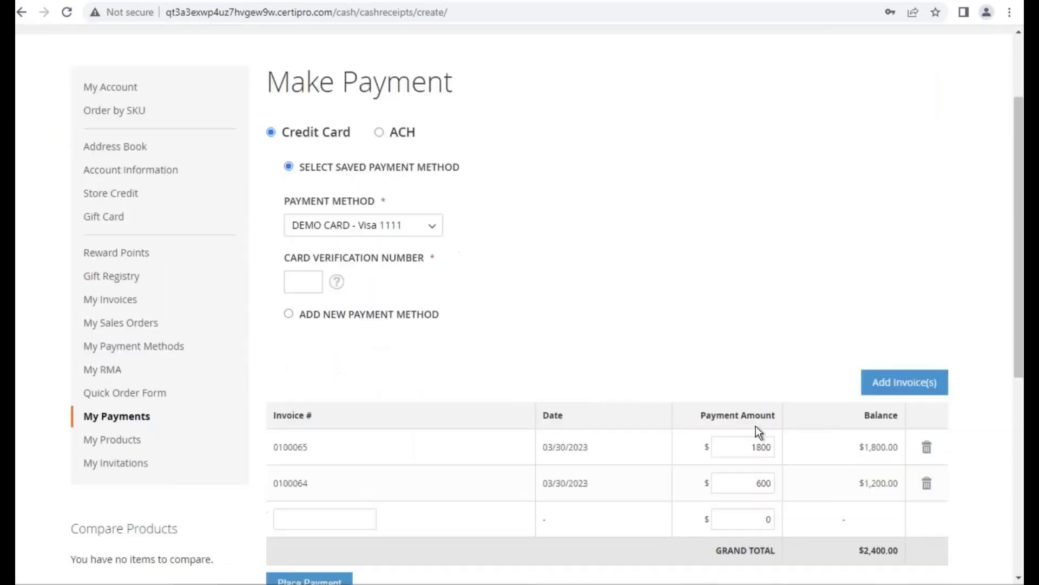
{"action": "left_click", "coordinate": [303, 267]}
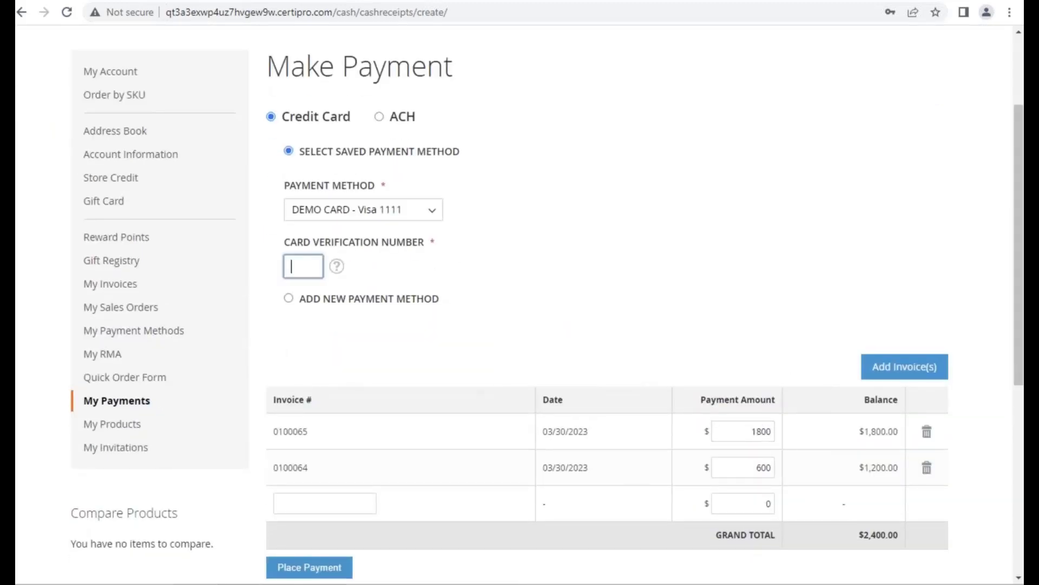
{"action": "type", "text": "123"}
{"action": "double_click", "coordinate": [914, 535]}
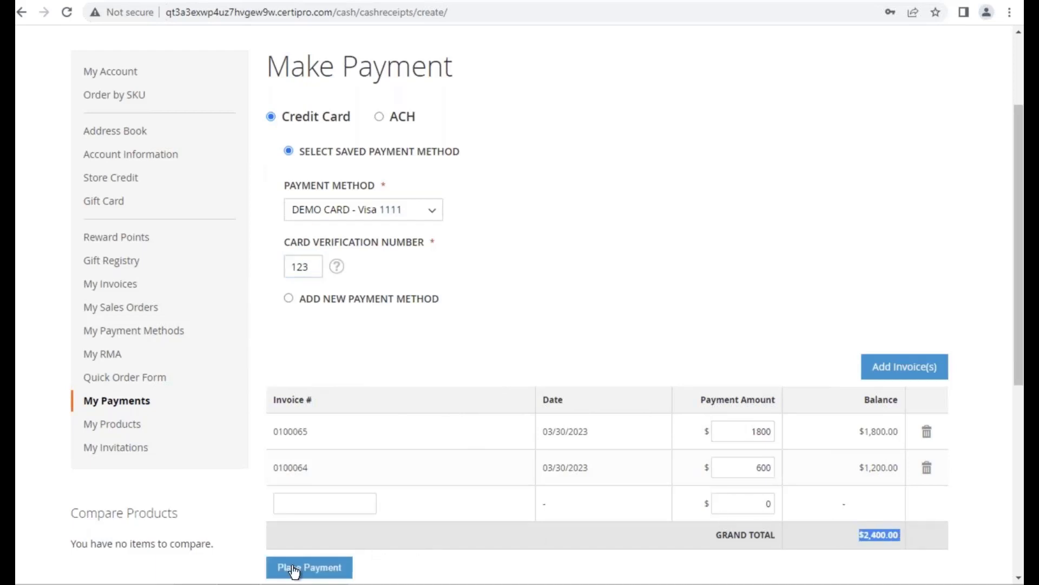
{"action": "left_click", "coordinate": [293, 568]}
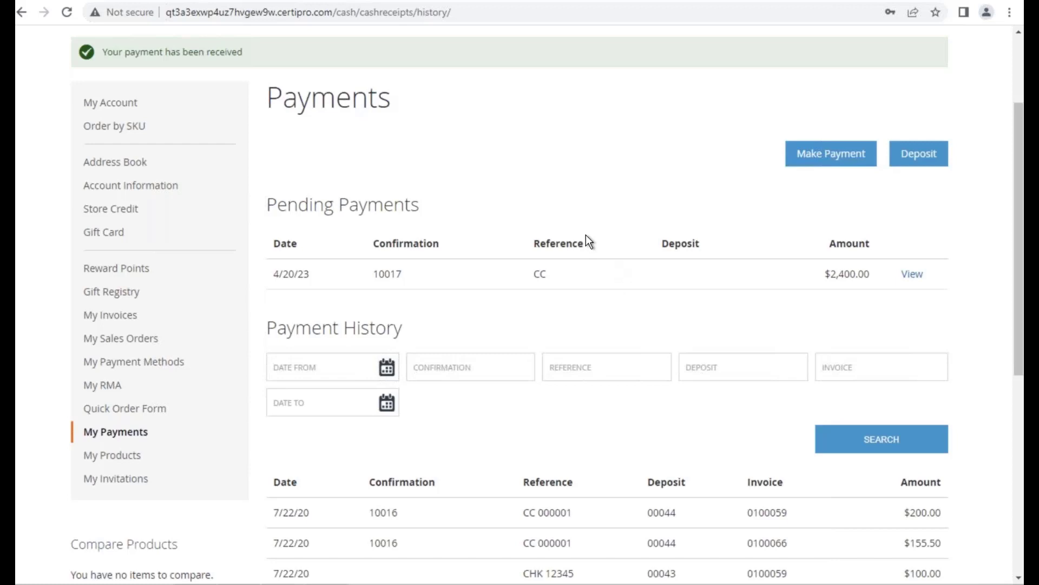
{"action": "scroll", "coordinate": [641, 305], "scroll_direction": "down", "scroll_amount": 2}
{"action": "scroll", "coordinate": [642, 305], "scroll_direction": "up", "scroll_amount": 2}
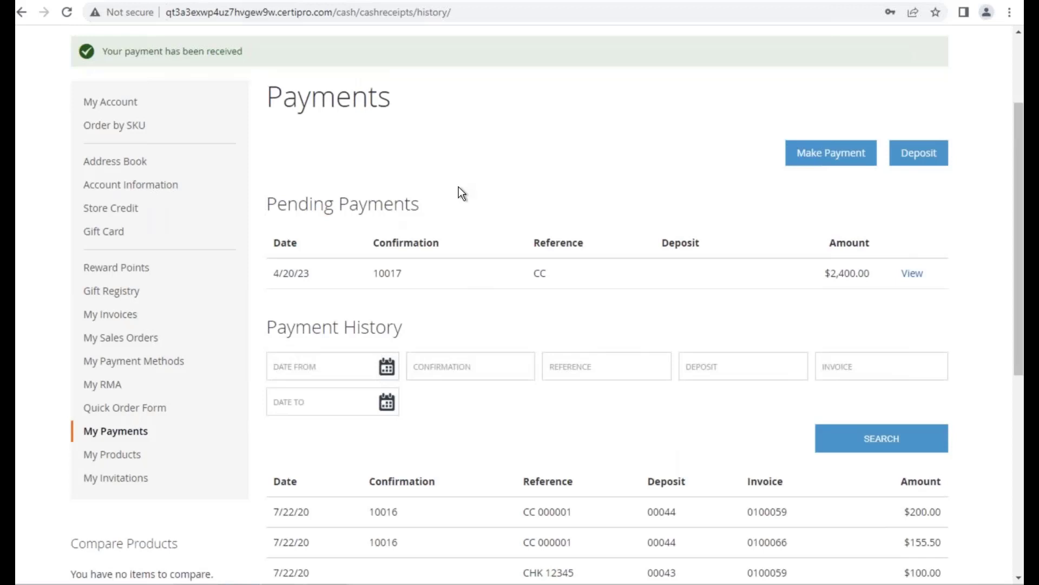
- Switch to Sage 100 and open Sales Order Entry from the Sales Order module, accepting 4/20/2023 as the accounting date
{"action": "left_click", "coordinate": [339, 582]}
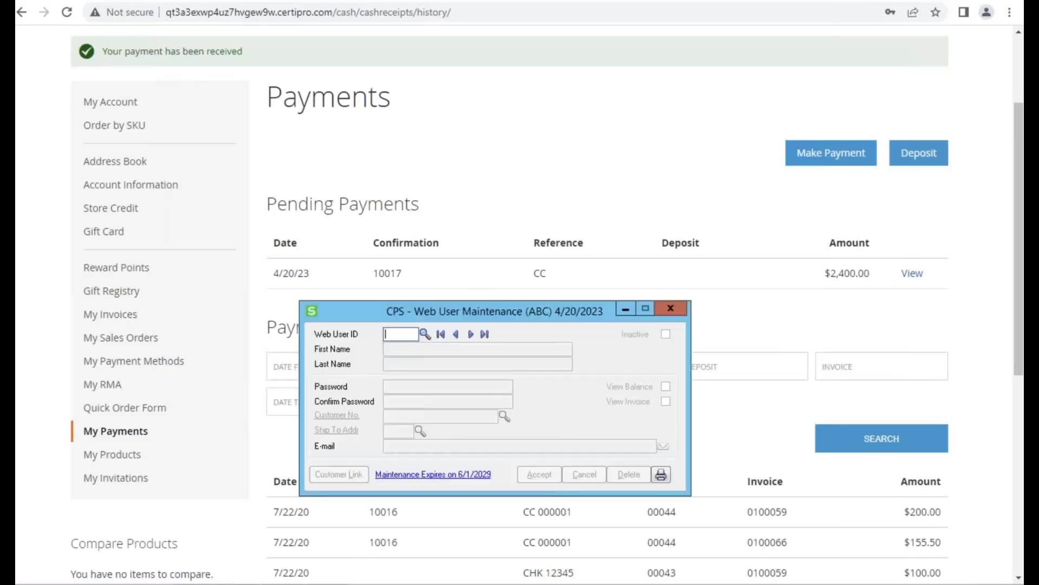
{"action": "left_click", "coordinate": [69, 160]}
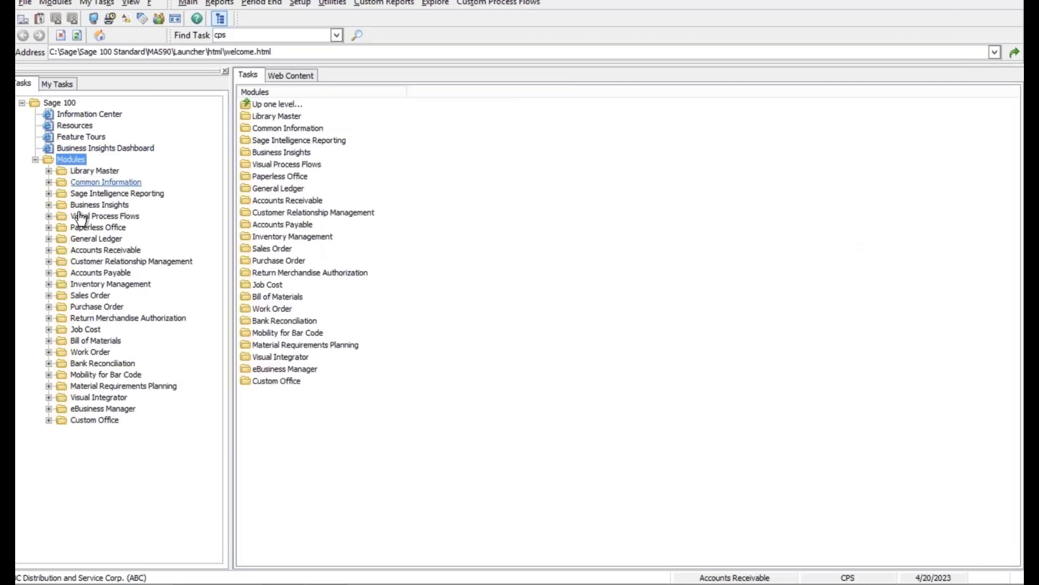
{"action": "left_click", "coordinate": [90, 295]}
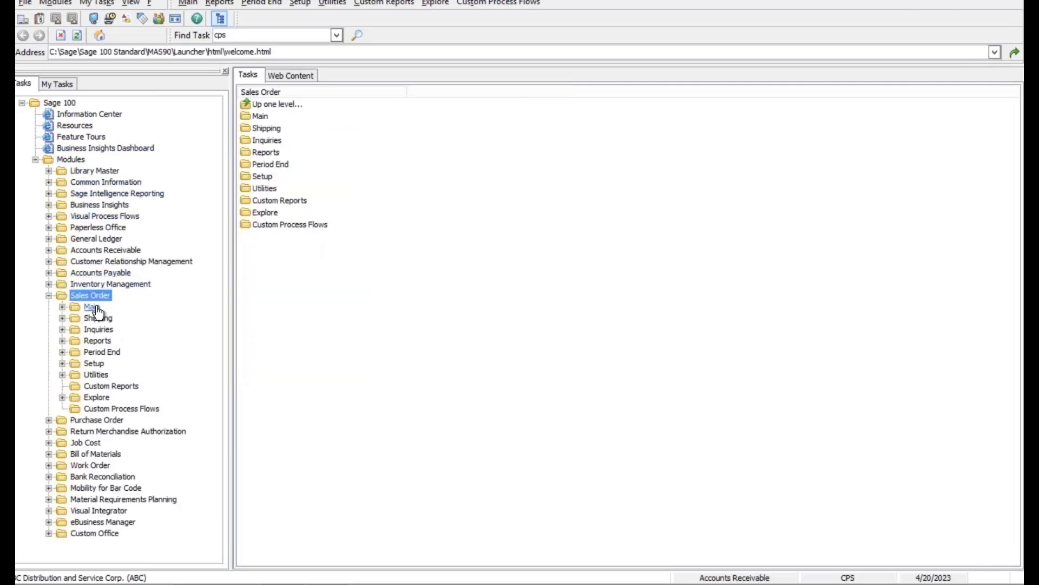
{"action": "left_click", "coordinate": [93, 306]}
{"action": "double_click", "coordinate": [122, 318]}
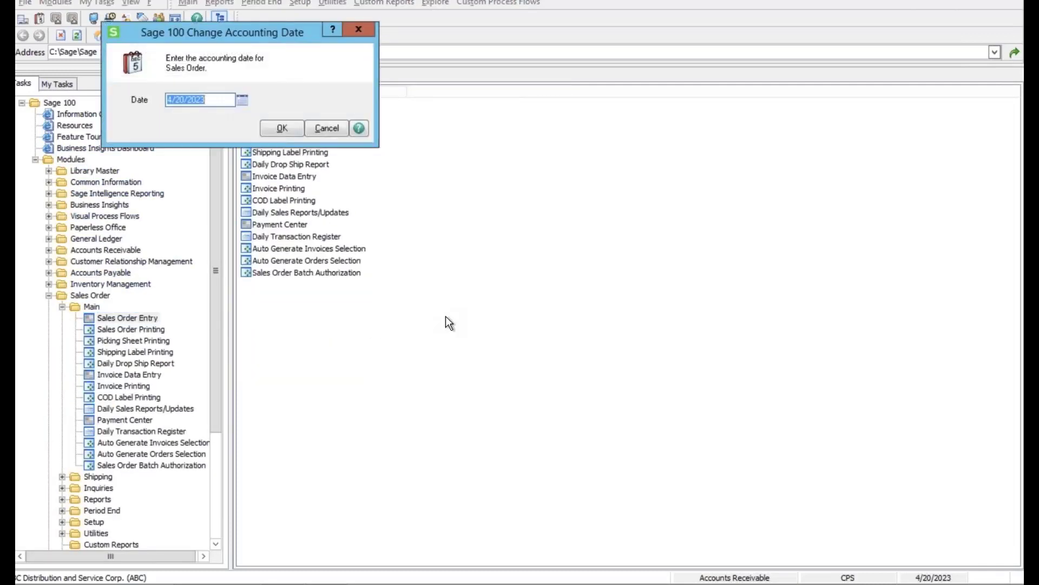
{"action": "left_click", "coordinate": [291, 129]}
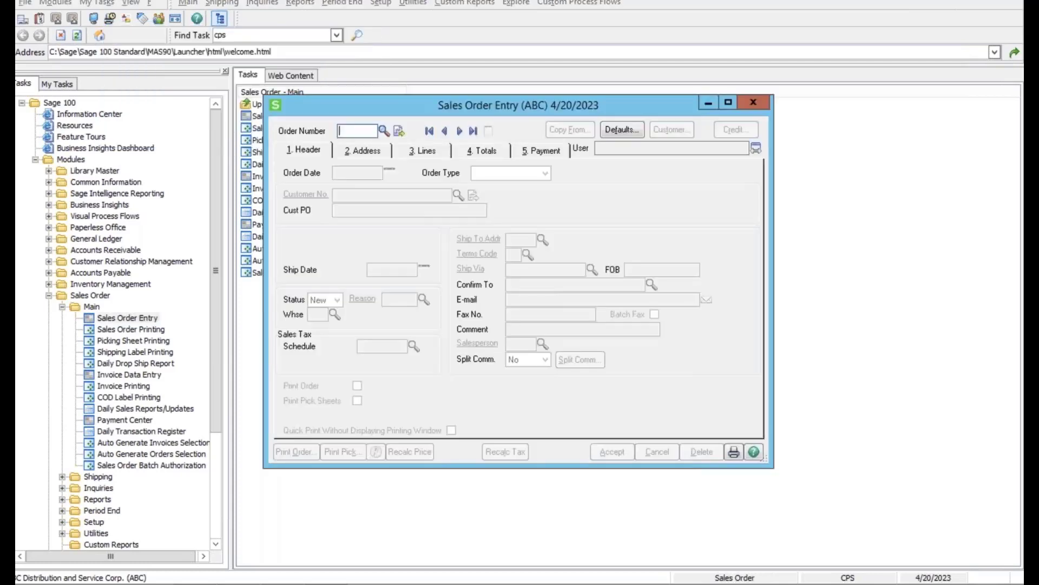
- Look up sales orders in the Web Orders view, sort by web order number descending, and open the newest order dated 4/20/2023
{"action": "left_click", "coordinate": [382, 130]}
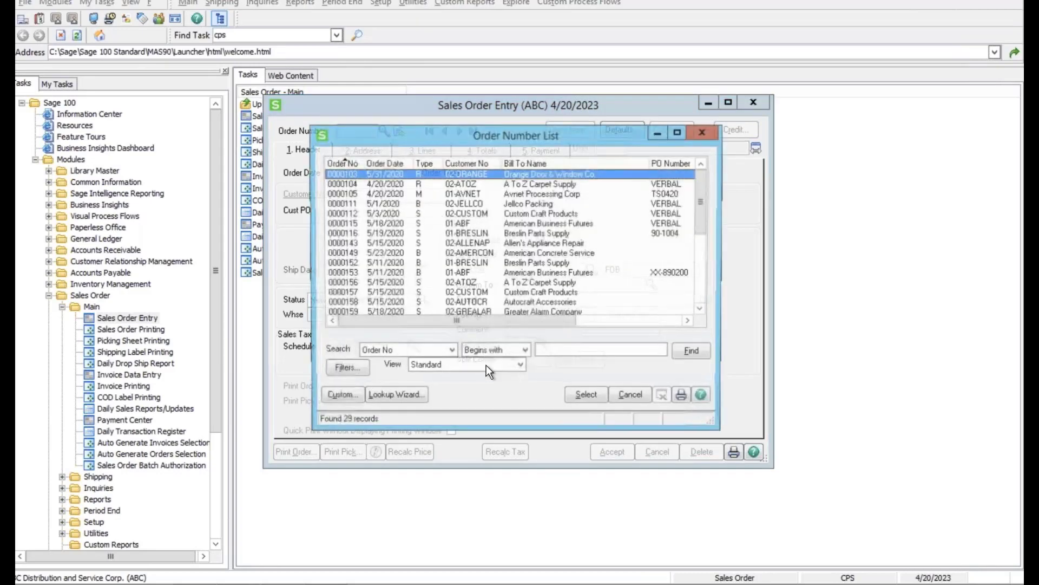
{"action": "left_click", "coordinate": [449, 359]}
{"action": "left_click", "coordinate": [446, 387]}
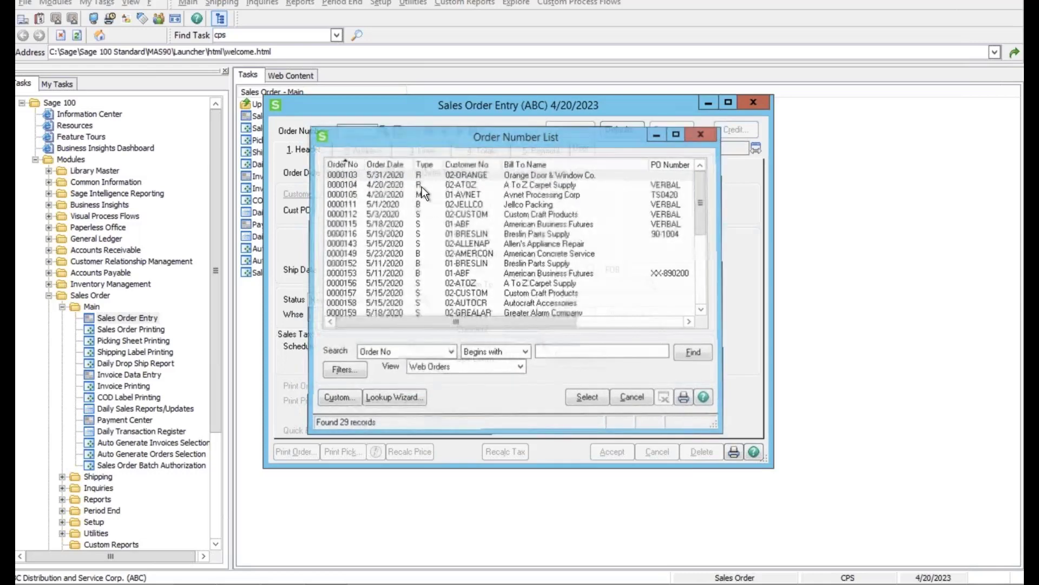
{"action": "left_click", "coordinate": [402, 161]}
{"action": "left_click", "coordinate": [401, 163]}
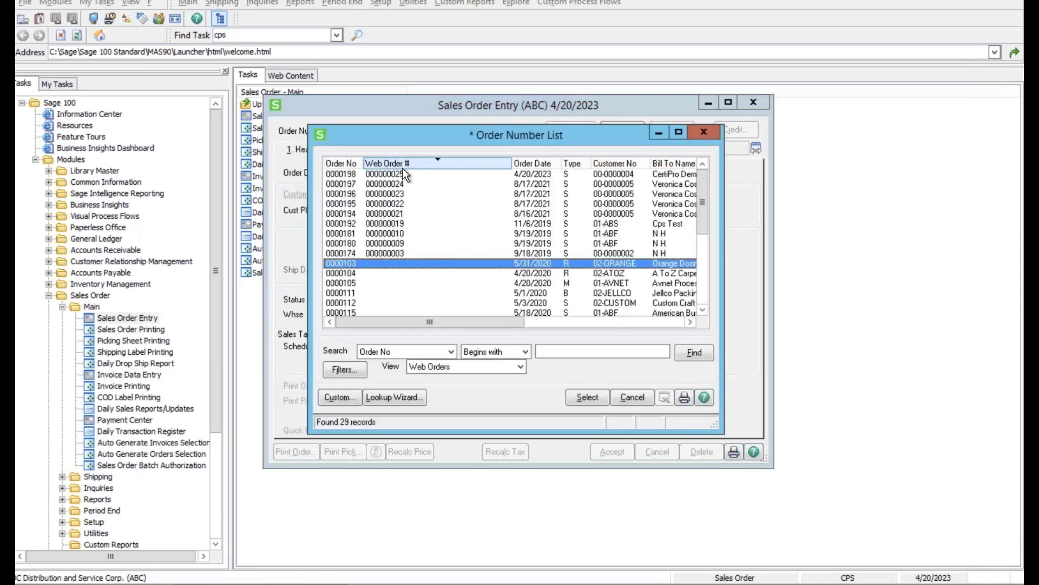
{"action": "left_click", "coordinate": [401, 173]}
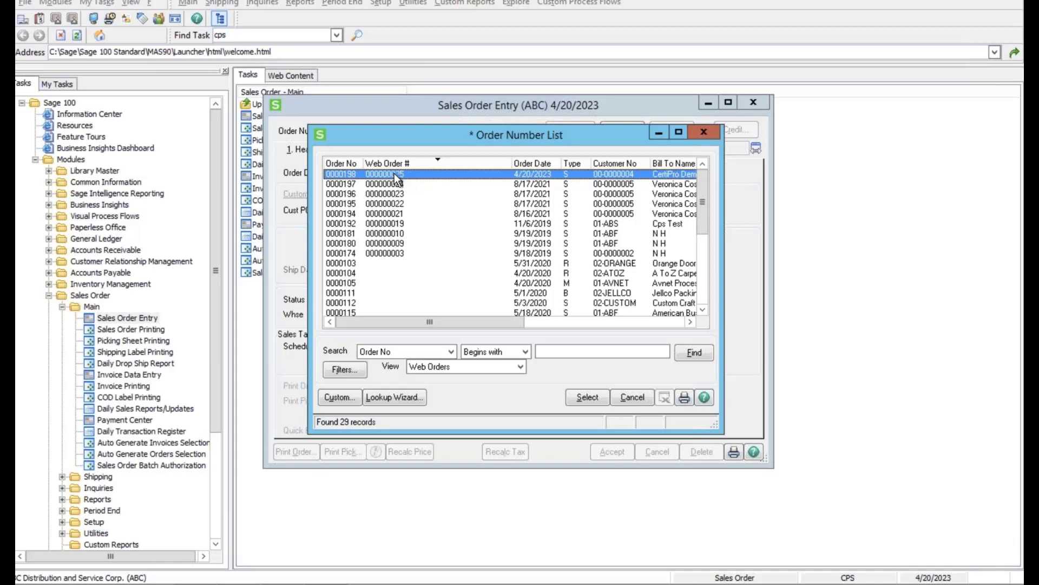
{"action": "double_click", "coordinate": [394, 173]}
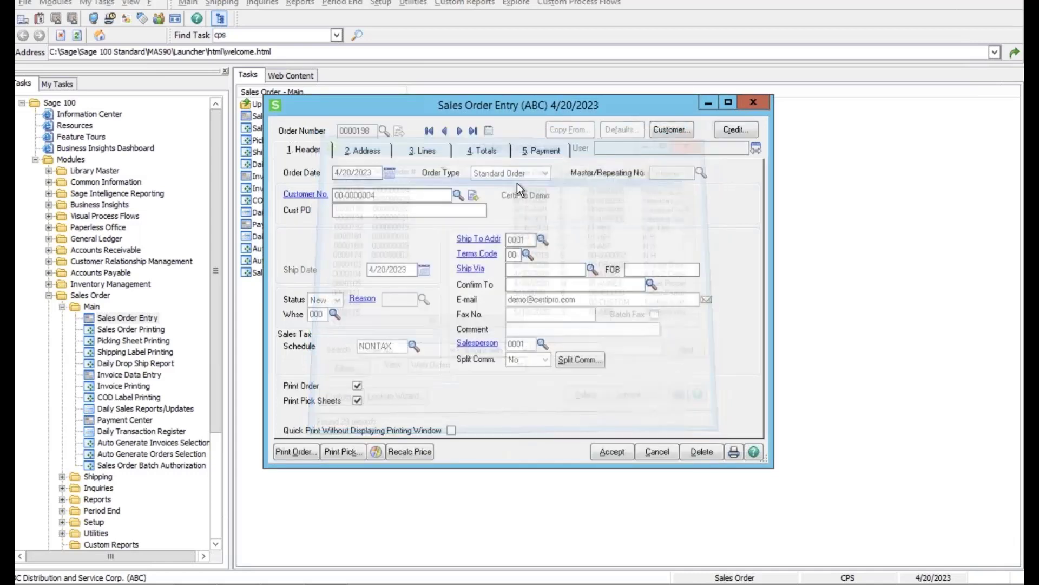
{"action": "left_click", "coordinate": [510, 208]}
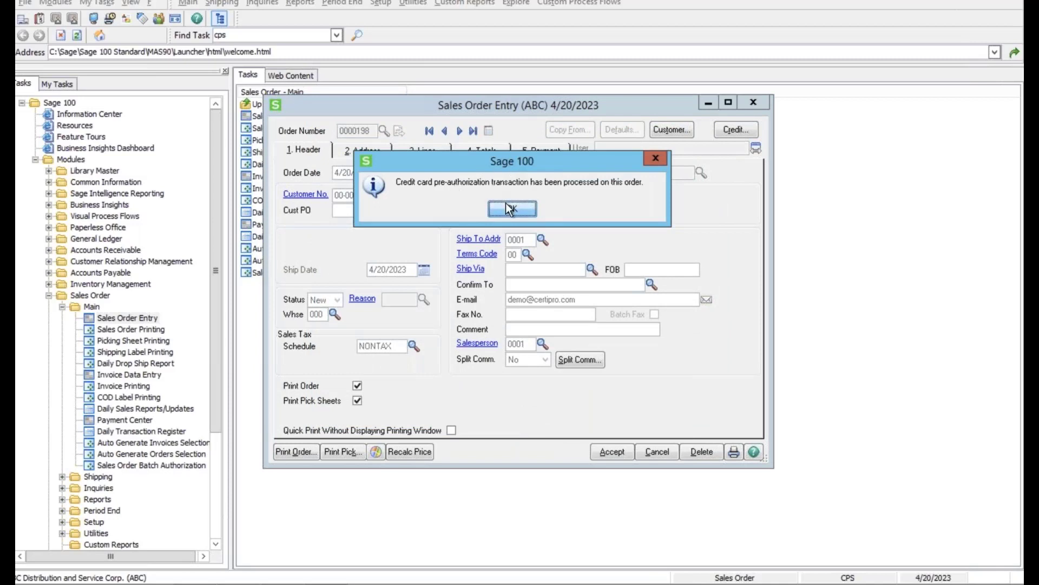
- Examine the order's payment authorization, header details, billing and shipping addresses, and item lines
{"action": "left_click", "coordinate": [551, 150]}
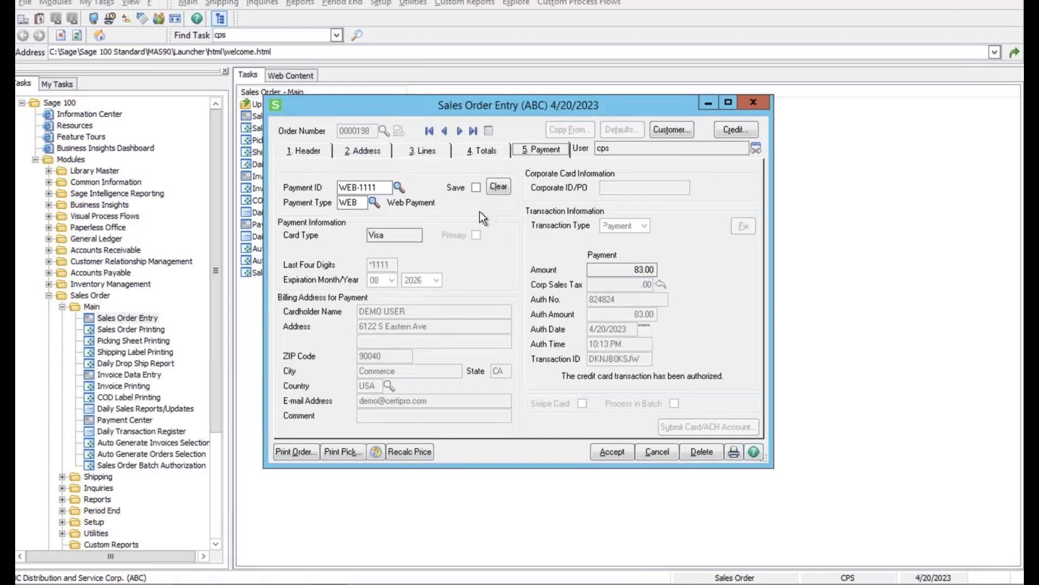
{"action": "left_click", "coordinate": [297, 151]}
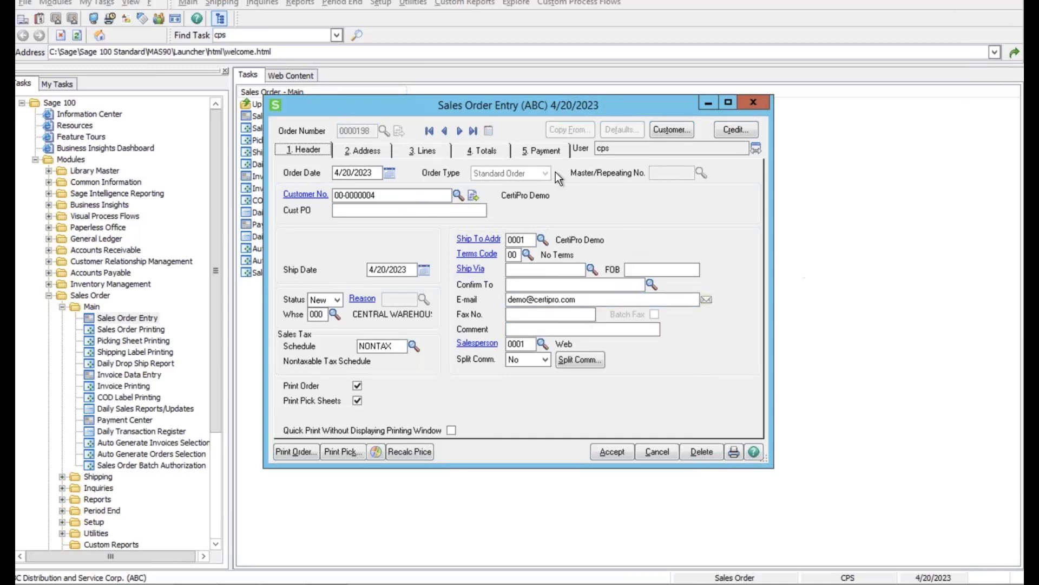
{"action": "left_click", "coordinate": [373, 152]}
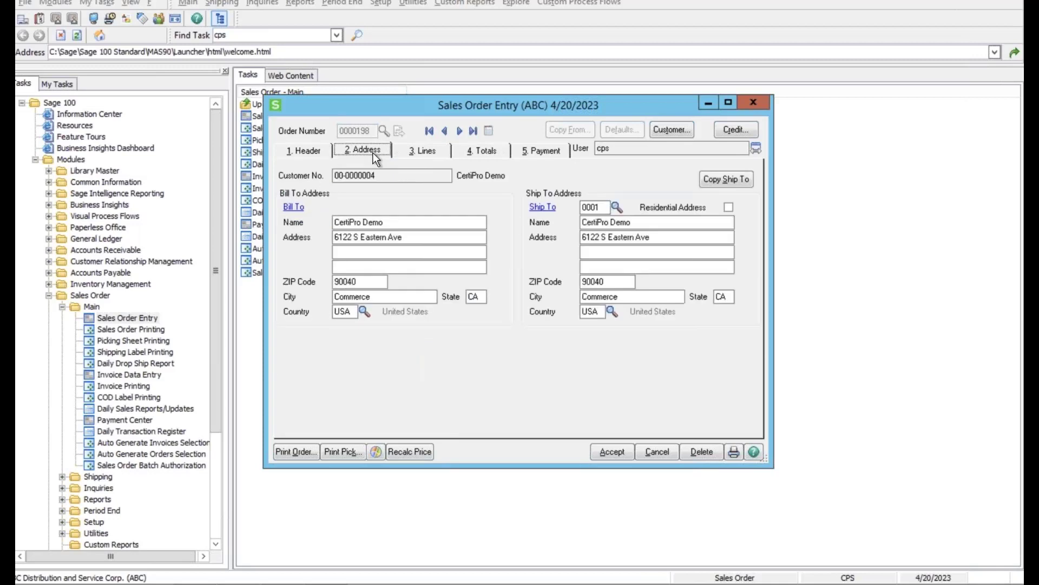
{"action": "left_click", "coordinate": [407, 145]}
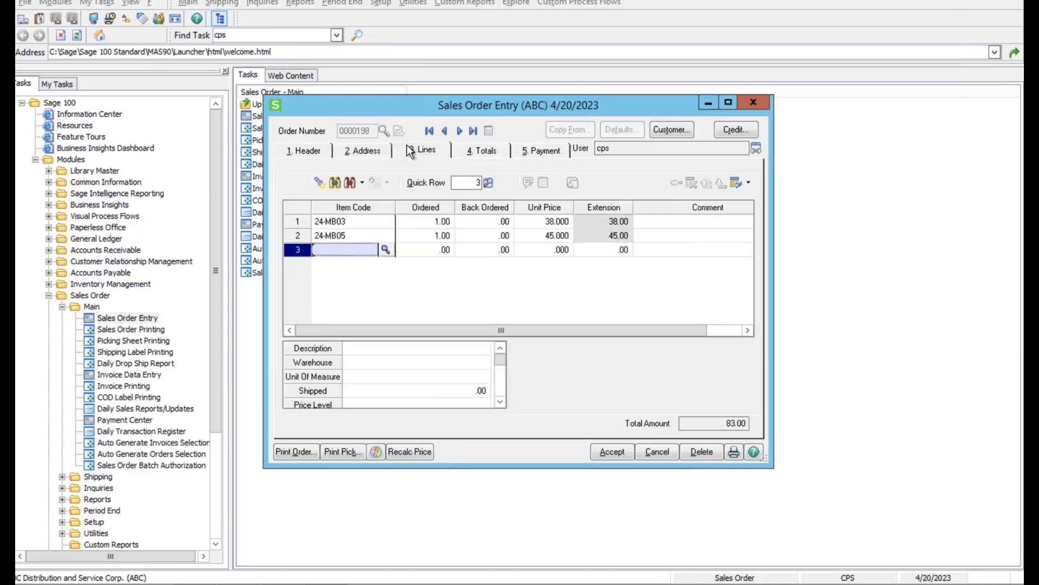
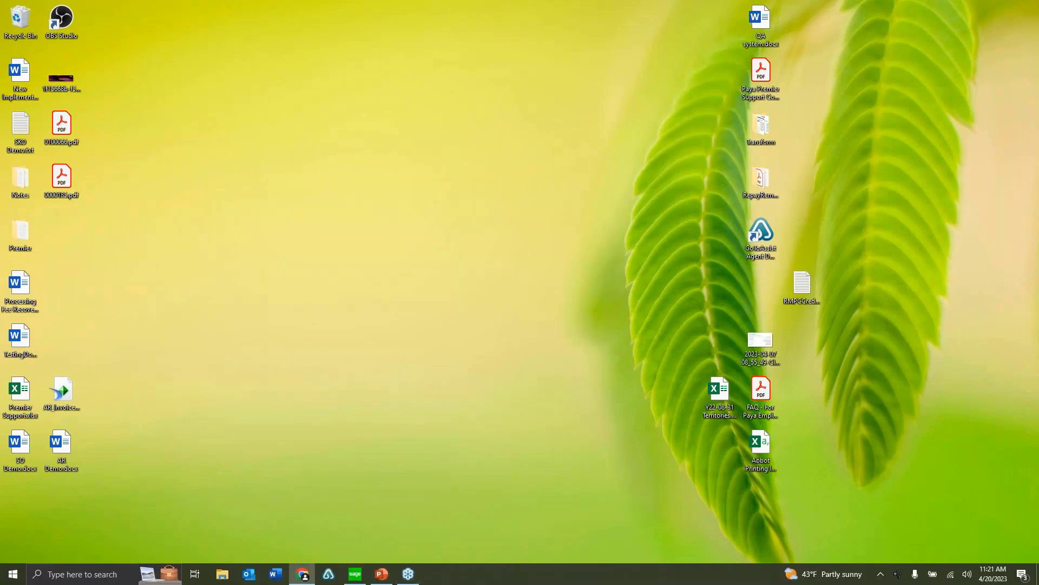
- Switch to the other Sage 100 session and create an A/R invoice in a new batch for the first listed customer
{"action": "left_click", "coordinate": [356, 575]}
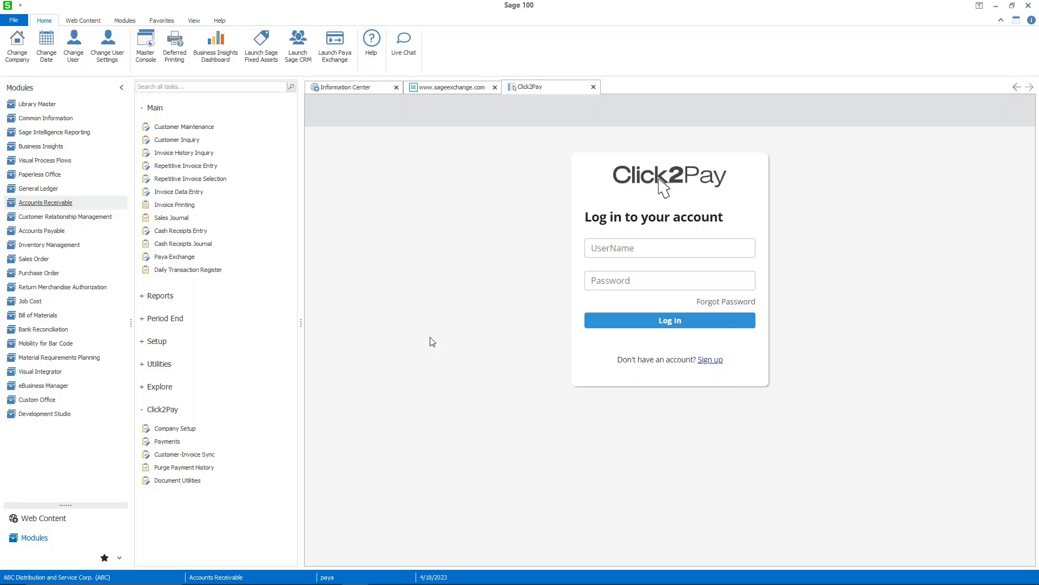
{"action": "left_click", "coordinate": [190, 195]}
{"action": "left_click", "coordinate": [491, 210]}
{"action": "left_click", "coordinate": [536, 395]}
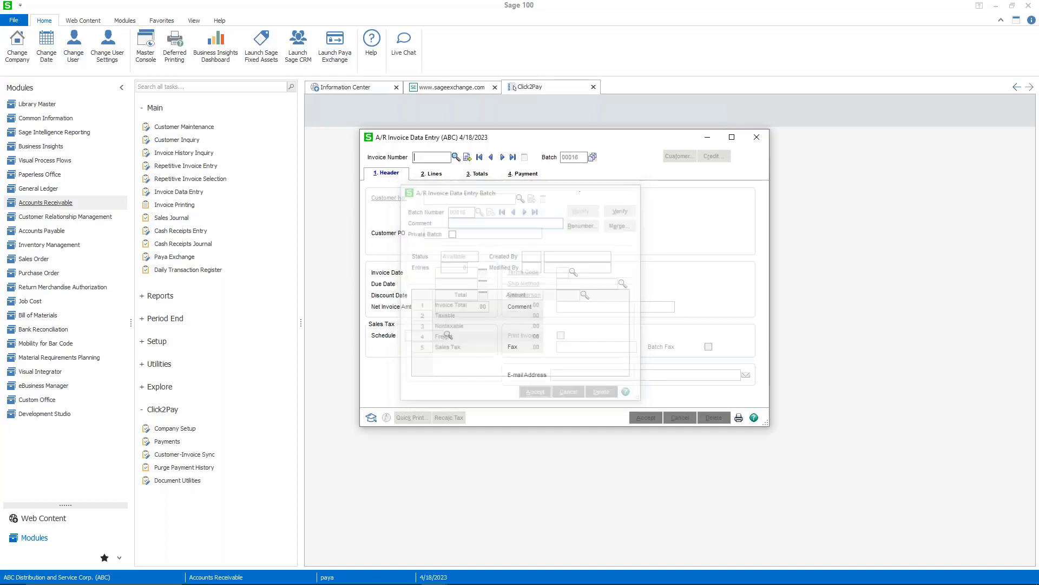
{"action": "left_click", "coordinate": [467, 157]}
{"action": "left_click", "coordinate": [520, 199]}
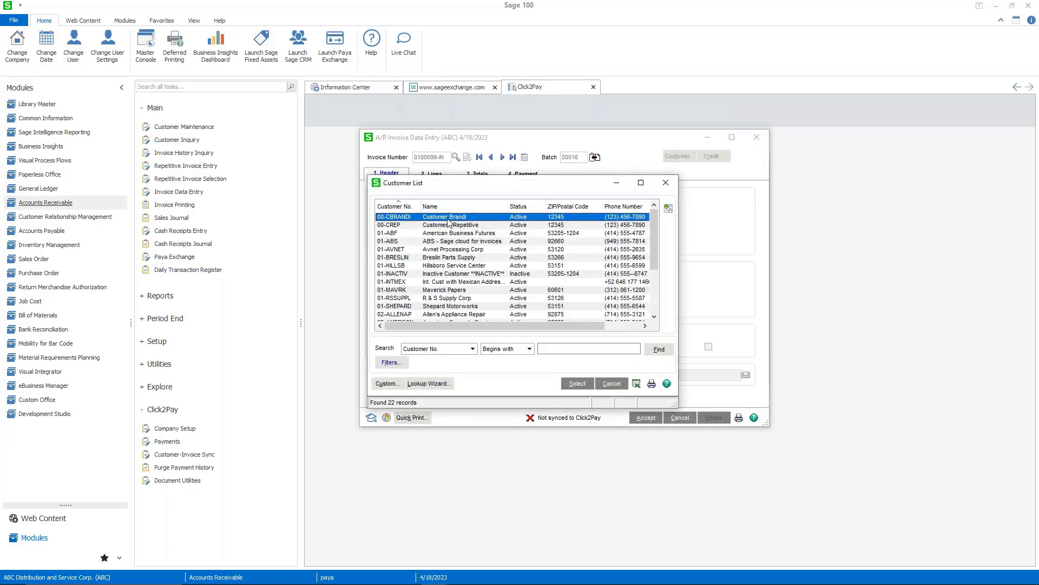
{"action": "double_click", "coordinate": [448, 218]}
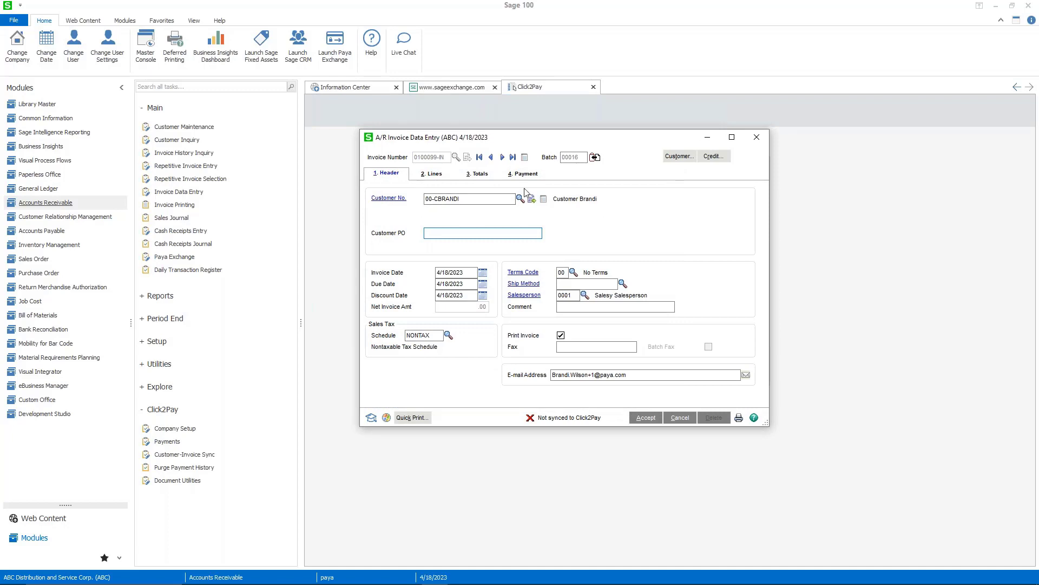
- Add a SAMPLE line to the invoice with quantity 1 and price 25
{"action": "left_click", "coordinate": [433, 174]}
{"action": "left_click", "coordinate": [457, 225]}
{"action": "double_click", "coordinate": [398, 277]}
{"action": "key", "text": "Tab"}
{"action": "type", "text": "25"}
{"action": "key", "text": "Tab"}
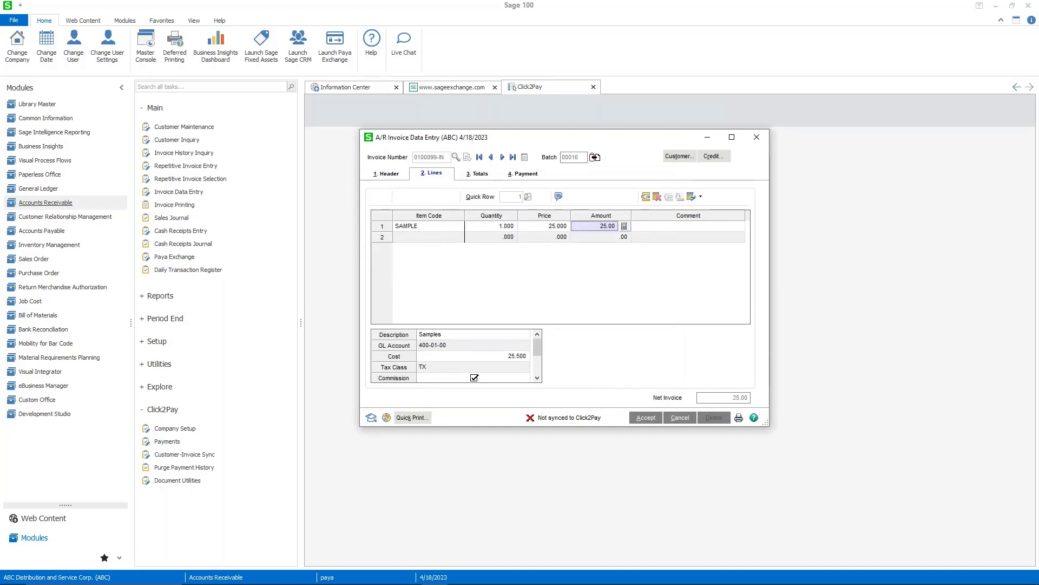
- Send the invoice to Click2Pay from its totals
{"action": "left_click", "coordinate": [479, 173]}
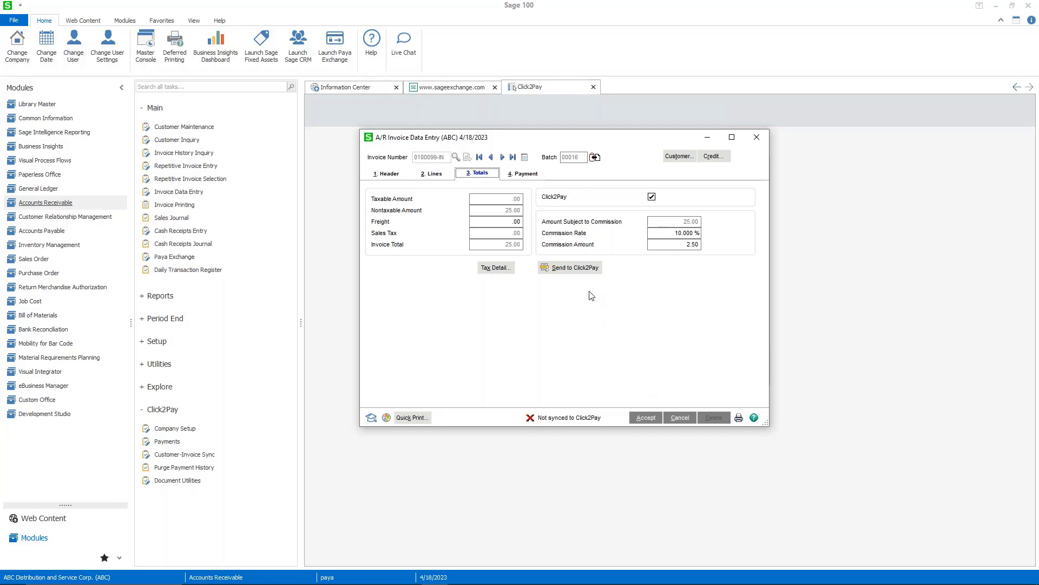
{"action": "left_click", "coordinate": [584, 274]}
{"action": "left_click", "coordinate": [584, 274]}
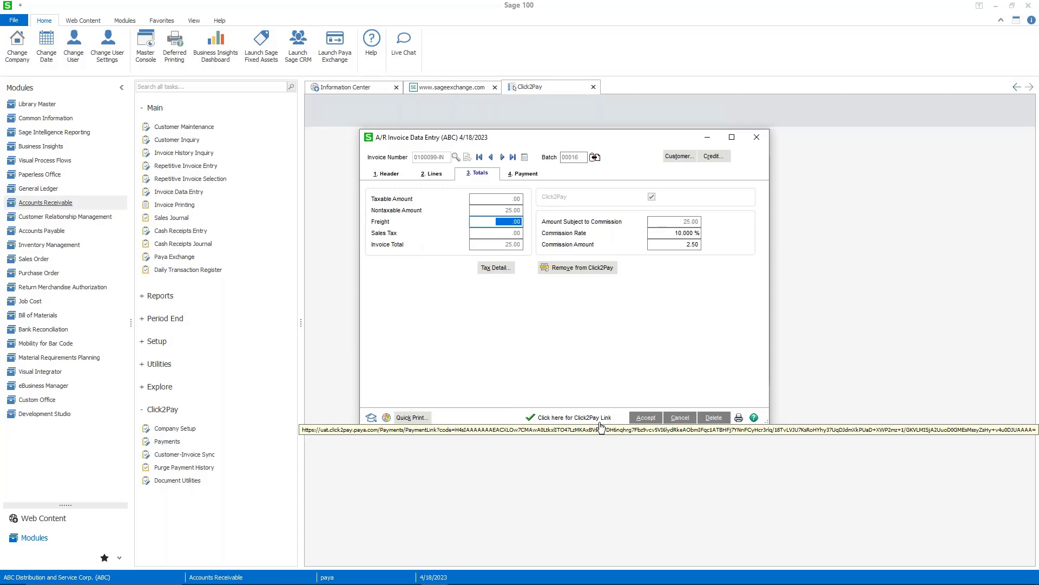
- Open the invoice's Click2Pay payment link in the browser and bring that window over Sage 100
{"action": "left_click", "coordinate": [538, 421]}
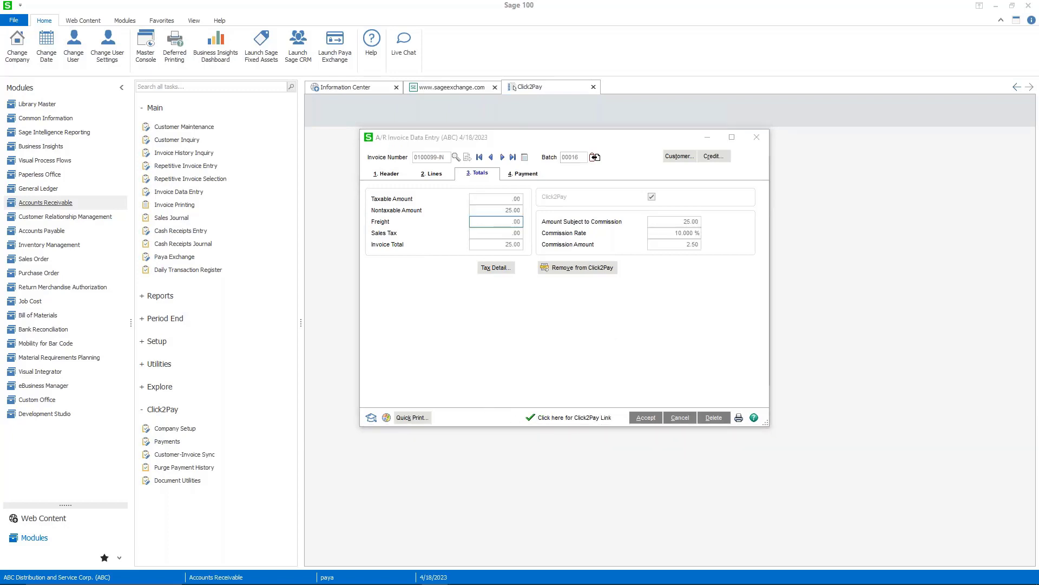
{"action": "left_click", "coordinate": [460, 383]}
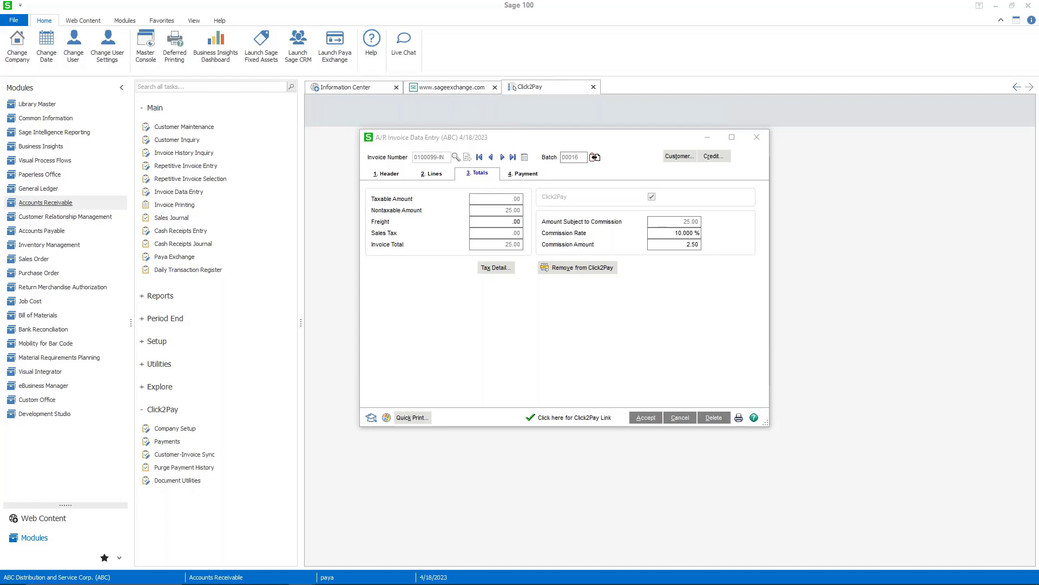
{"action": "left_click_drag", "start_coordinate": [161, 87], "coordinate": [359, 16]}
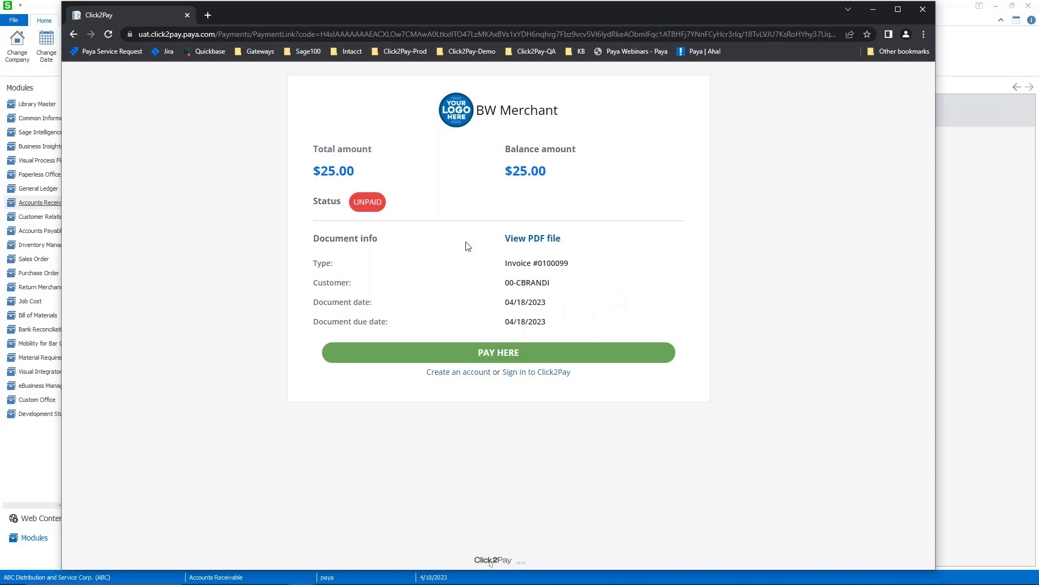
- View the invoice's PDF and close it, and look at the guest payment form without submitting a payment
{"action": "left_click", "coordinate": [528, 243]}
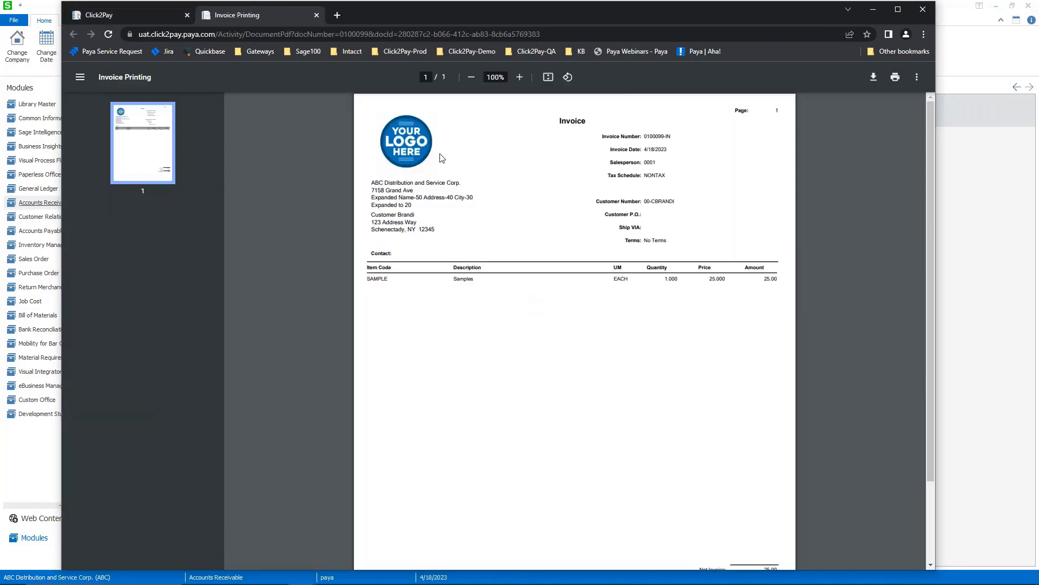
{"action": "scroll", "coordinate": [601, 342], "scroll_direction": "down", "scroll_amount": 2}
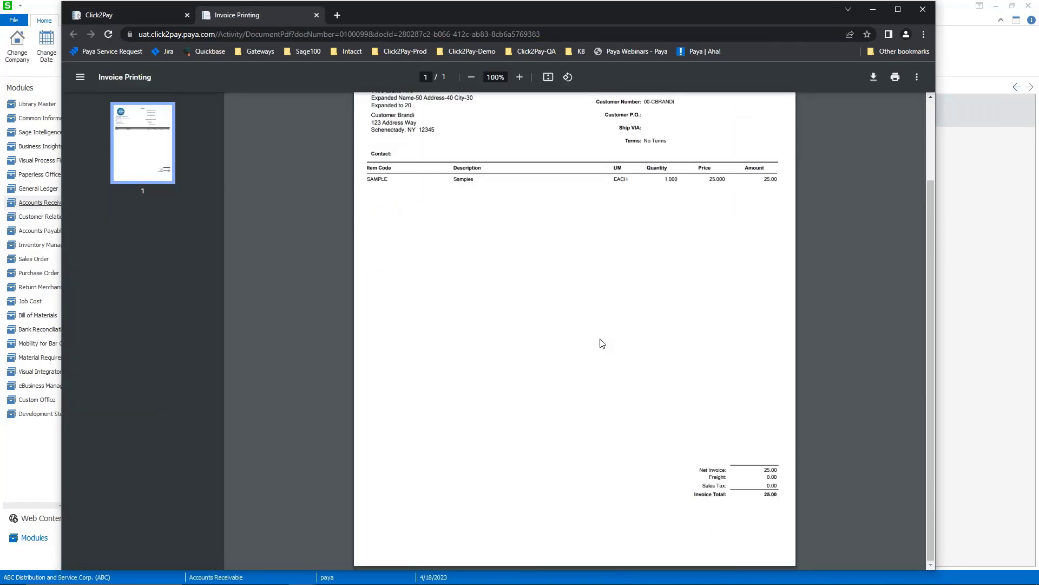
{"action": "scroll", "coordinate": [589, 364], "scroll_direction": "up", "scroll_amount": 2}
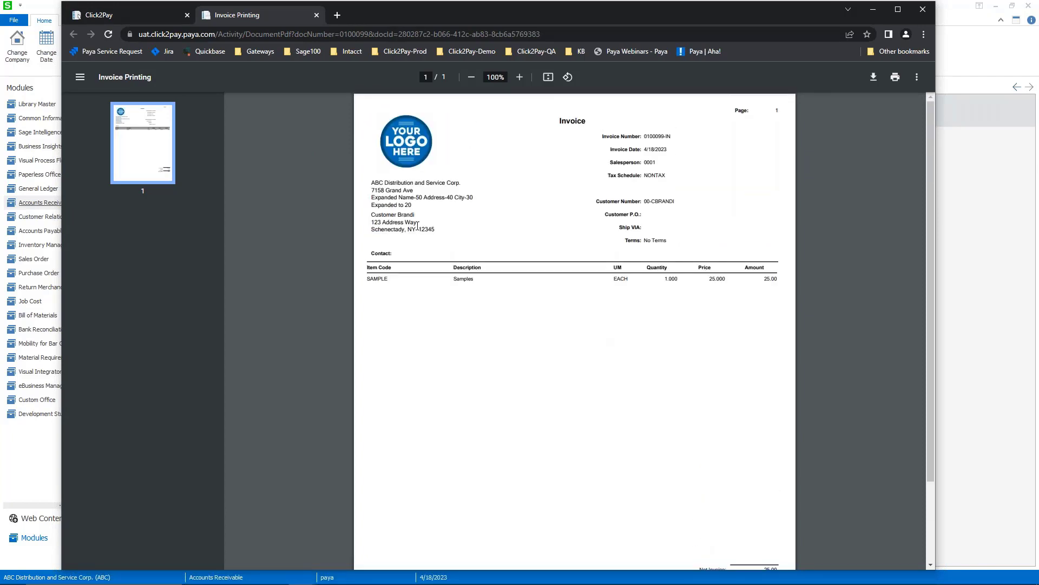
{"action": "left_click", "coordinate": [316, 15]}
{"action": "left_click", "coordinate": [494, 360]}
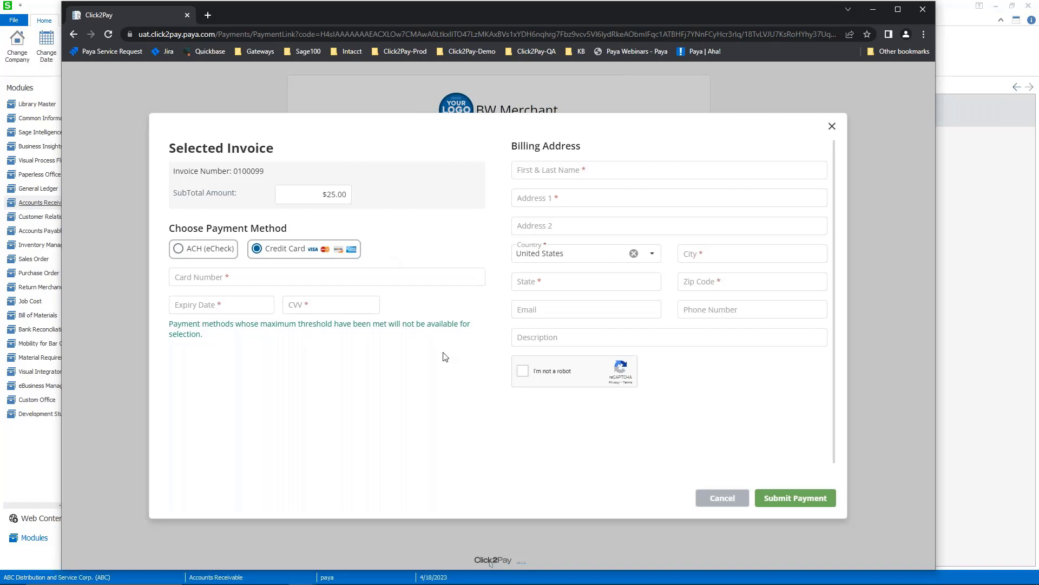
{"action": "left_click", "coordinate": [720, 498]}
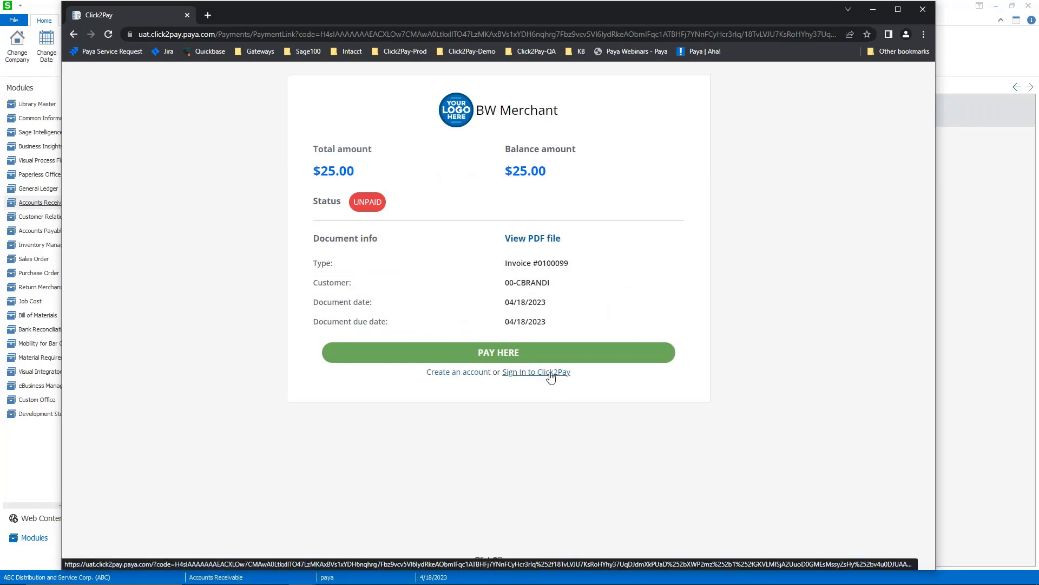
- Sign in to Click2Pay with the customer's saved username and account password
{"action": "left_click", "coordinate": [560, 372]}
{"action": "left_click", "coordinate": [487, 214]}
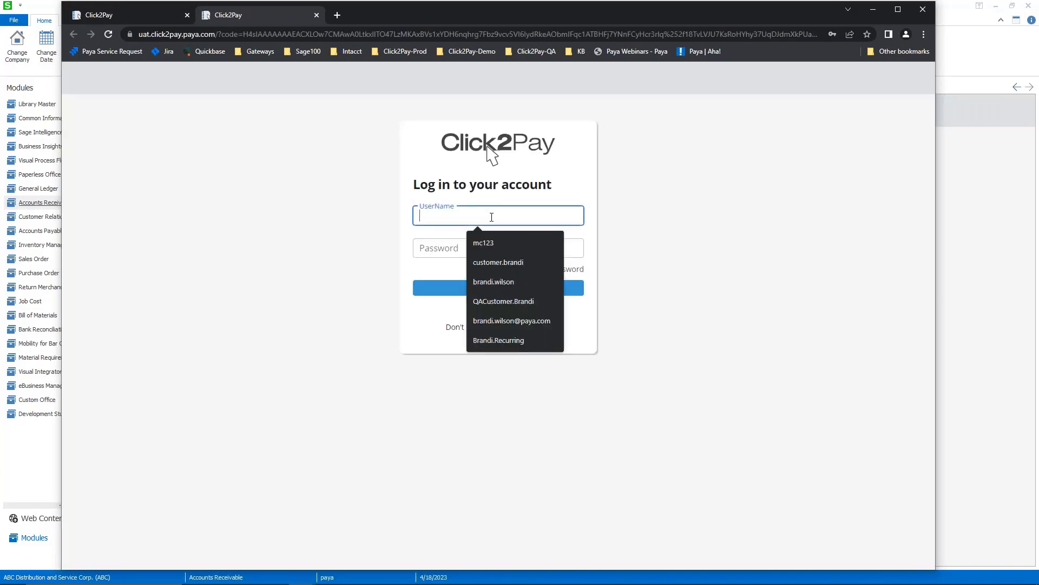
{"action": "left_click", "coordinate": [508, 262]}
{"action": "left_click", "coordinate": [508, 248]}
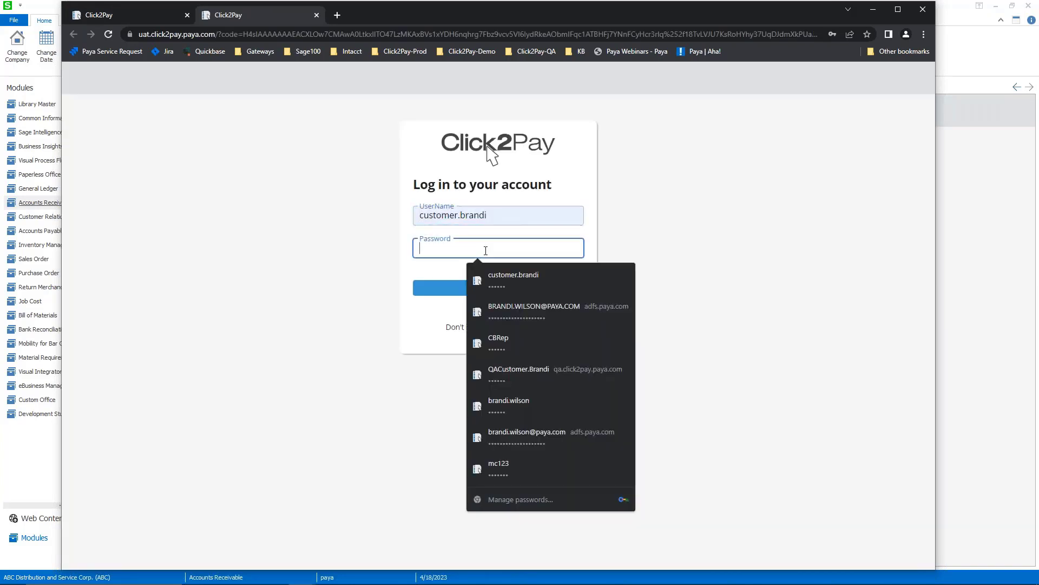
{"action": "left_click", "coordinate": [510, 281]}
{"action": "left_click", "coordinate": [498, 287]}
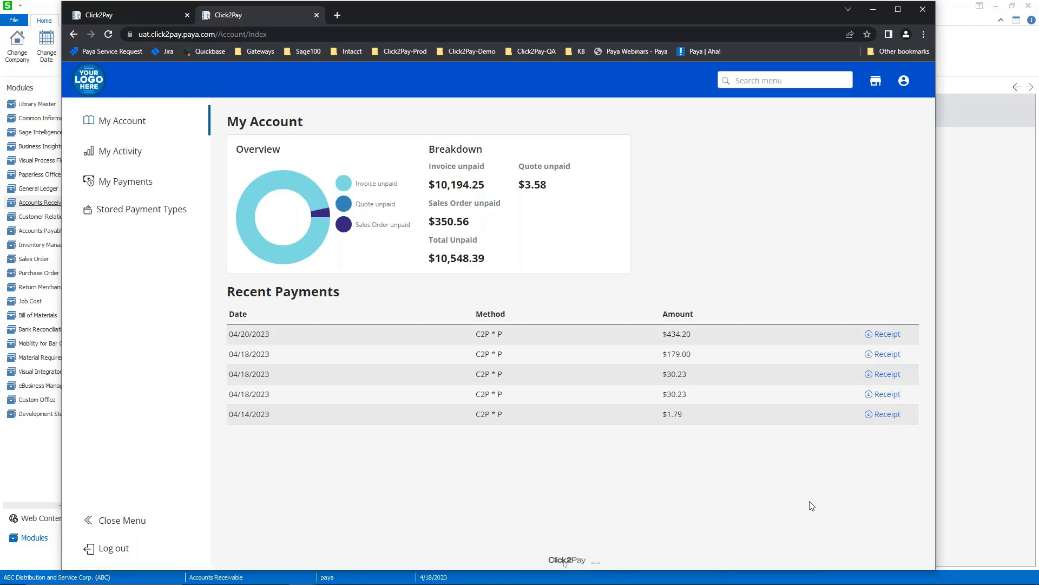
- Review the customer's payments, check which invoices the 04/11/2023 payment of $7.02 covered, and close that view
{"action": "left_click", "coordinate": [139, 189]}
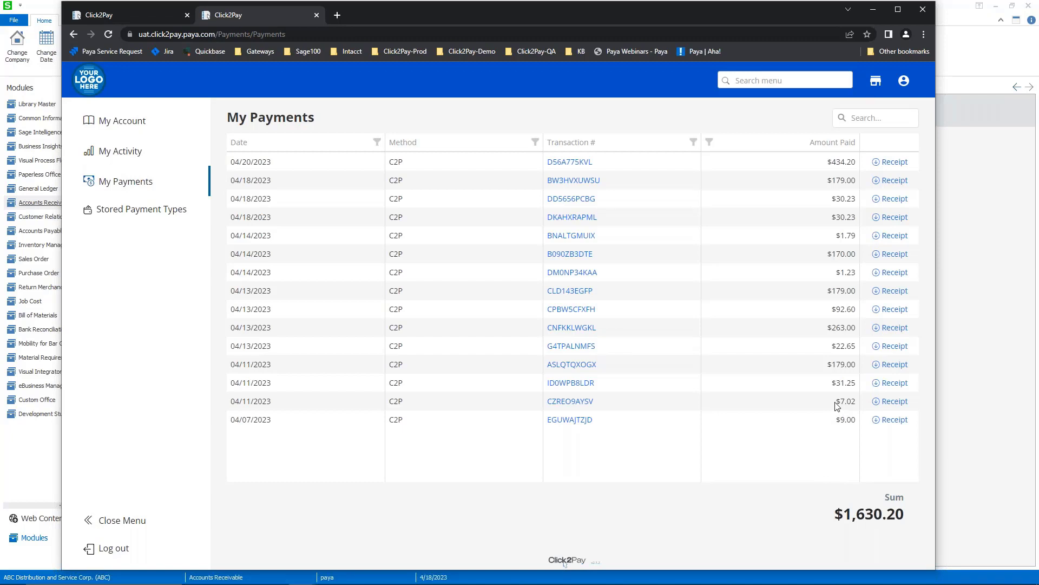
{"action": "left_click", "coordinate": [570, 401]}
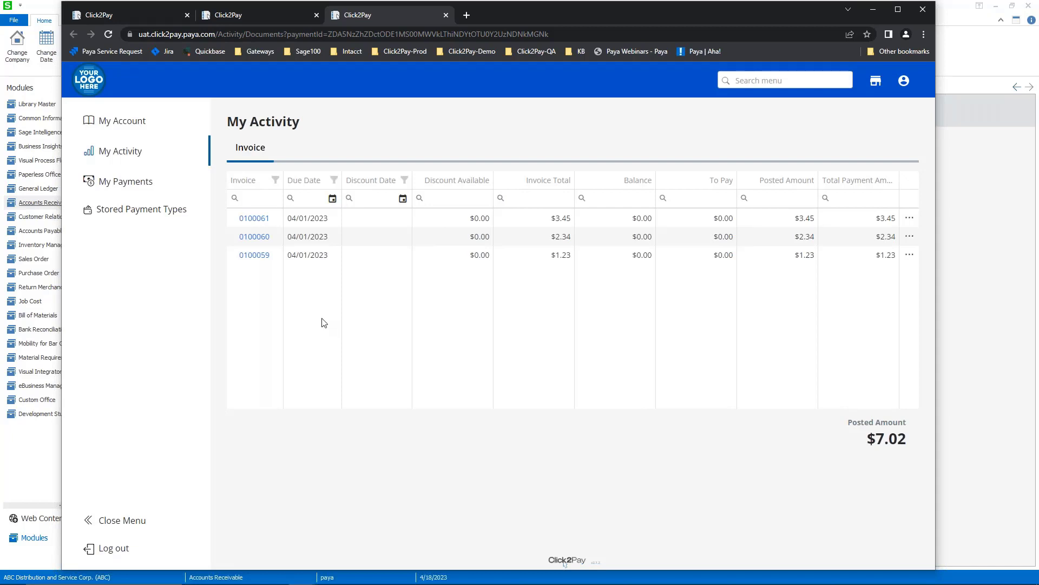
{"action": "left_click", "coordinate": [446, 16]}
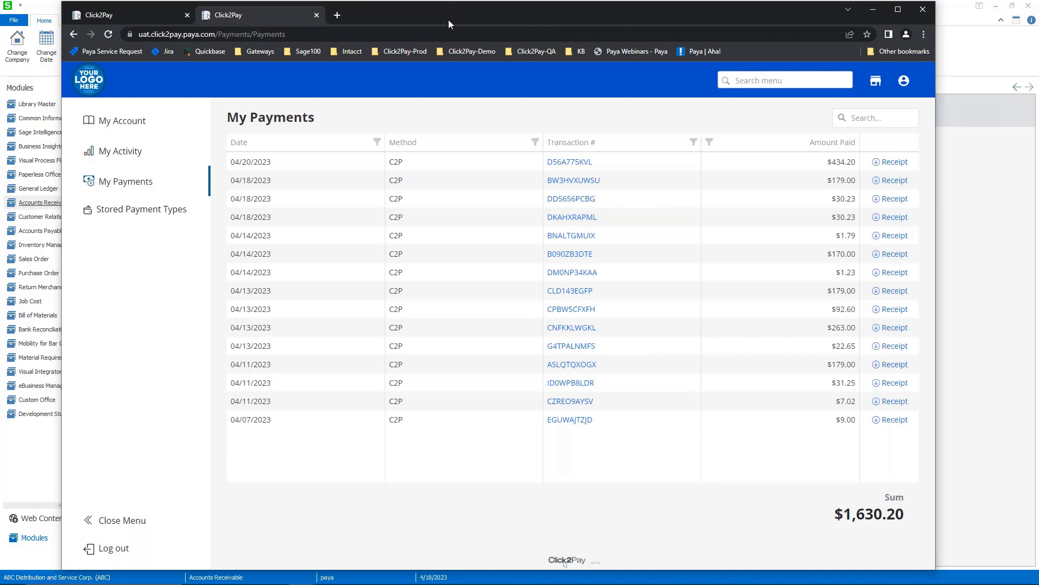
- Examine the stored ACH account and saved payment cards, and open the customer's invoice activity
{"action": "left_click", "coordinate": [154, 216]}
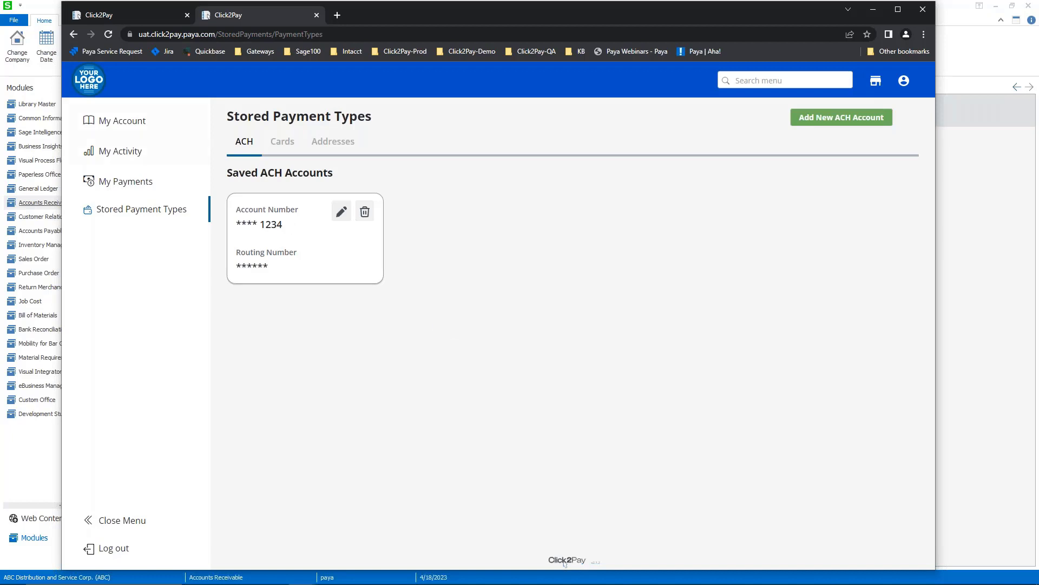
{"action": "left_click", "coordinate": [279, 146]}
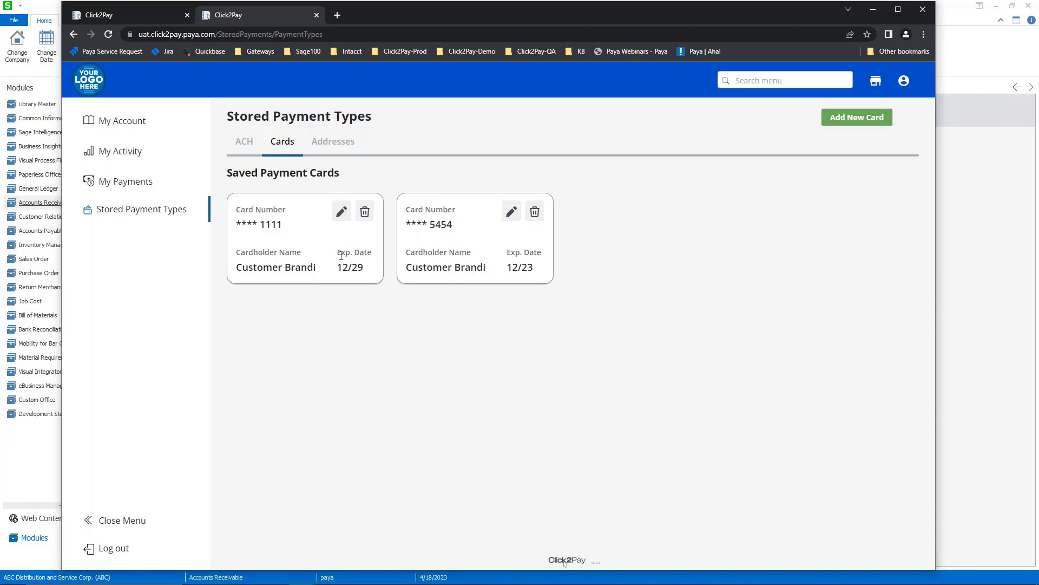
{"action": "left_click", "coordinate": [129, 156]}
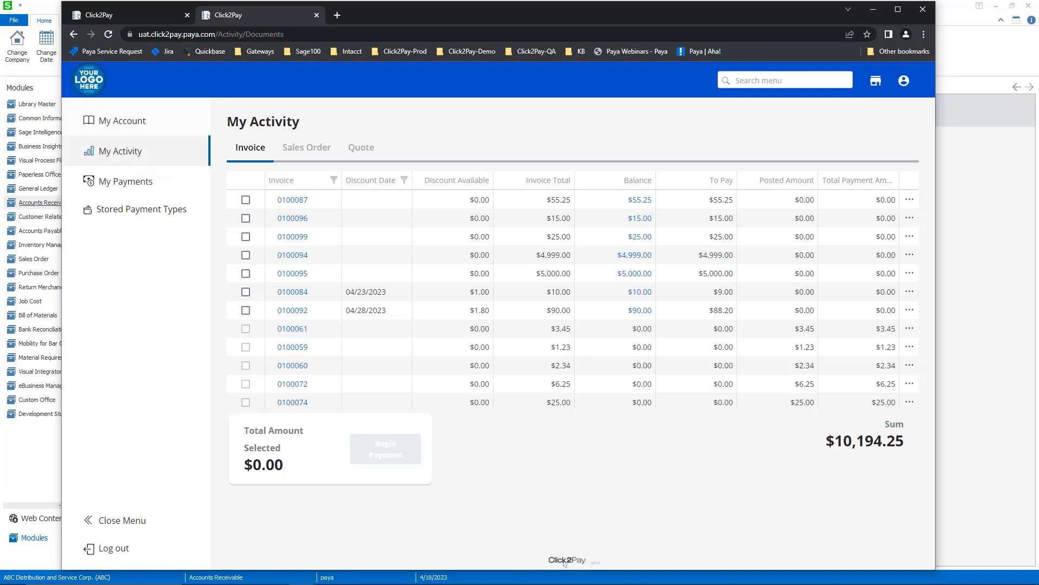
- Select the open $55.25 and $15.00 invoices, begin their payment, and choose the saved credit card expiring 12/2029
{"action": "left_click", "coordinate": [246, 201]}
{"action": "left_click", "coordinate": [246, 219]}
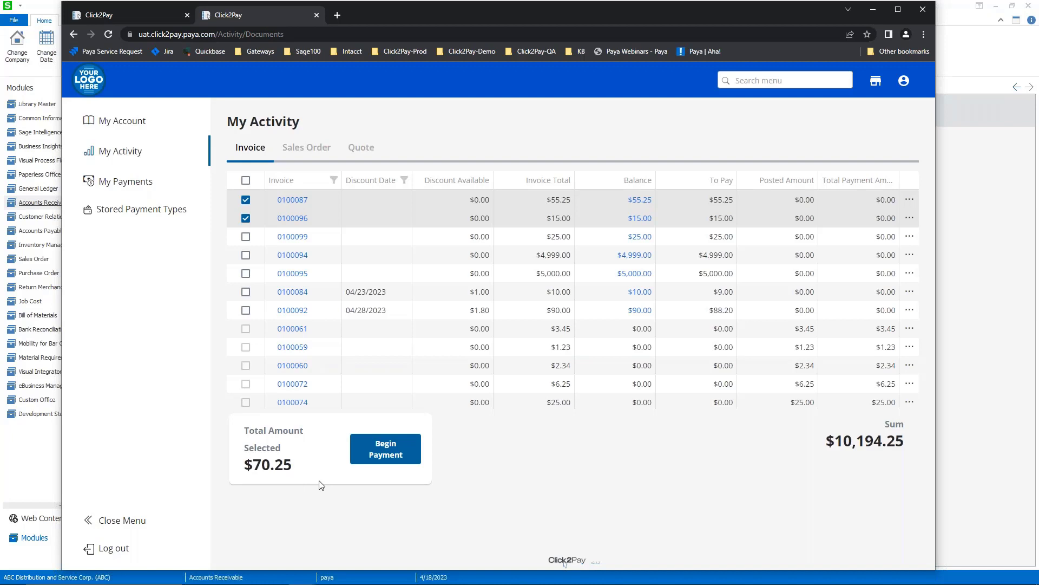
{"action": "left_click", "coordinate": [385, 452]}
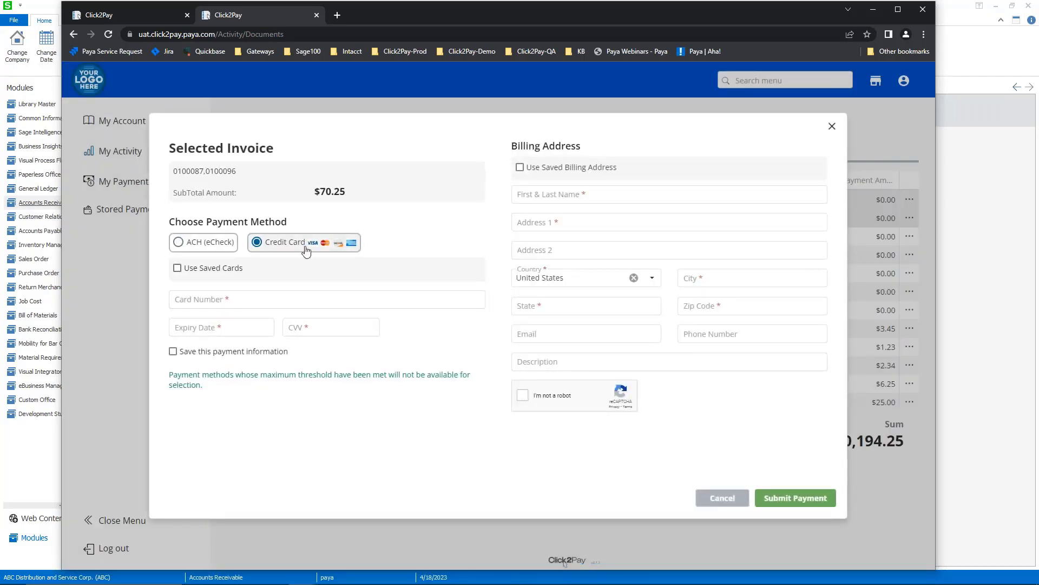
{"action": "left_click", "coordinate": [218, 268]}
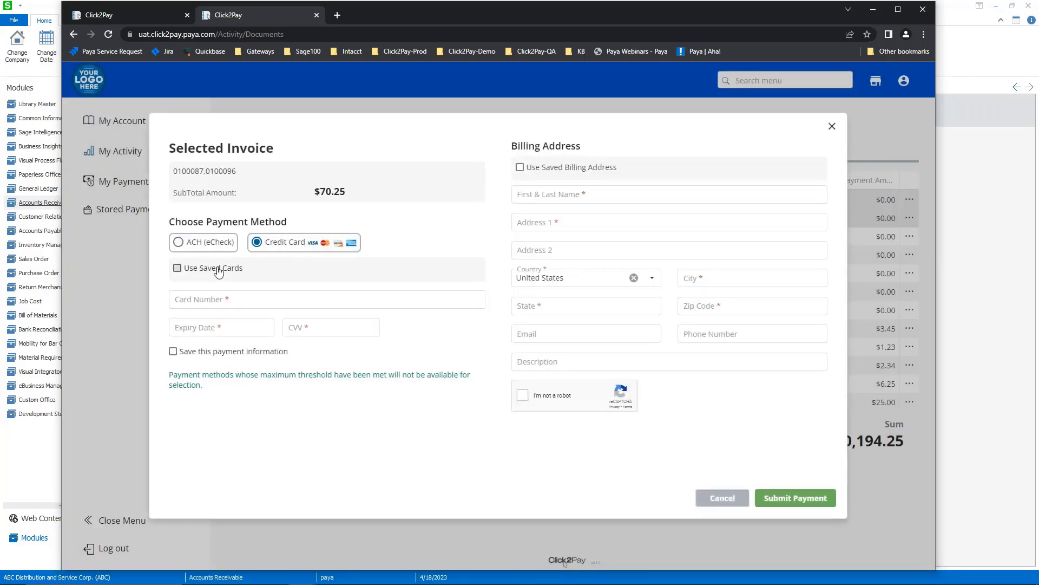
{"action": "left_click", "coordinate": [197, 291]}
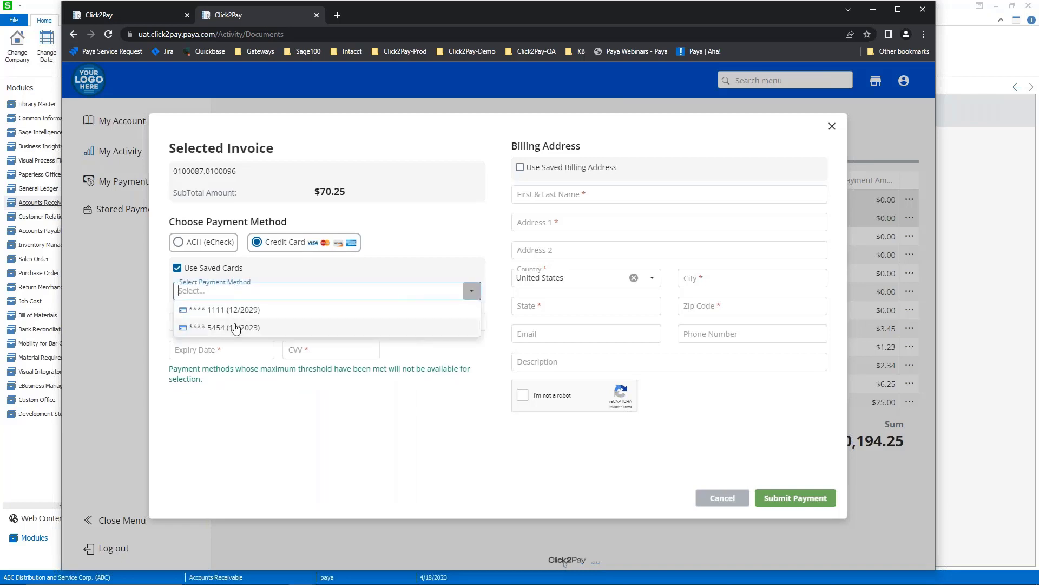
{"action": "left_click", "coordinate": [225, 309]}
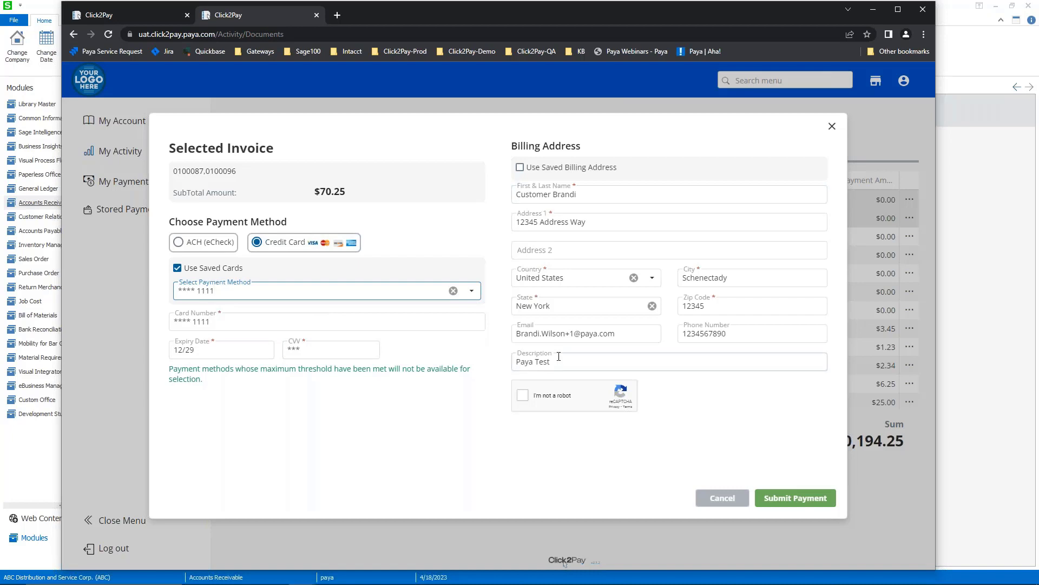
- Complete the reCAPTCHA stairs challenge, submit the $70.25 card payment, and close the transaction details
{"action": "left_click", "coordinate": [526, 400]}
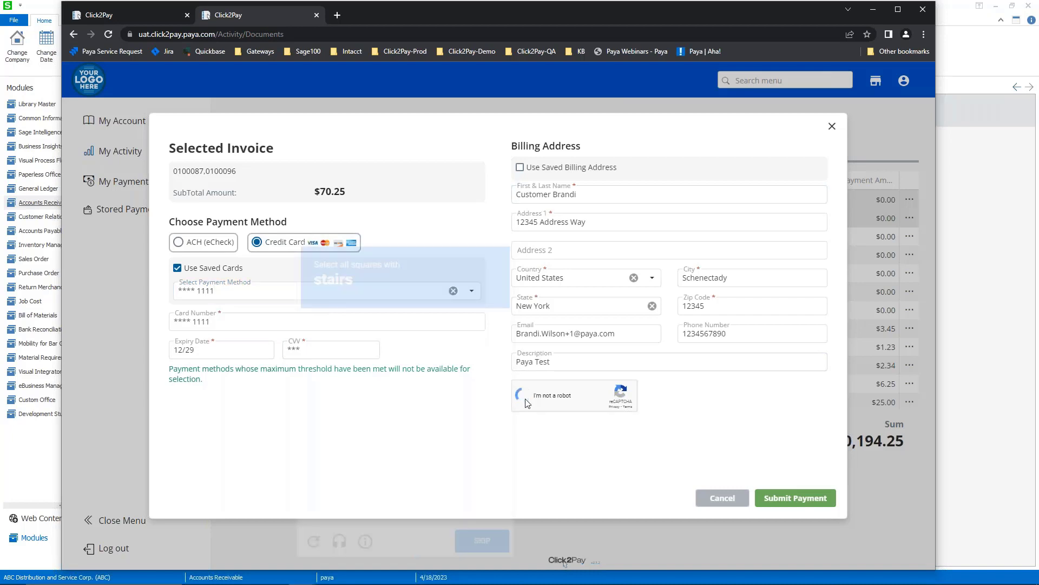
{"action": "left_click", "coordinate": [379, 443]}
{"action": "left_click", "coordinate": [420, 429]}
{"action": "left_click", "coordinate": [410, 388]}
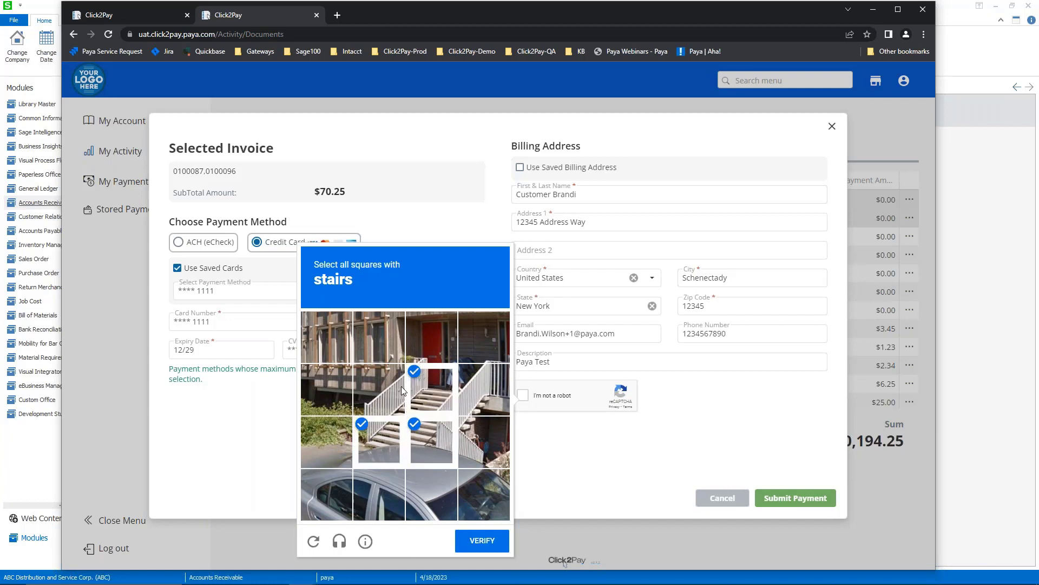
{"action": "left_click", "coordinate": [401, 385]}
{"action": "left_click", "coordinate": [481, 539]}
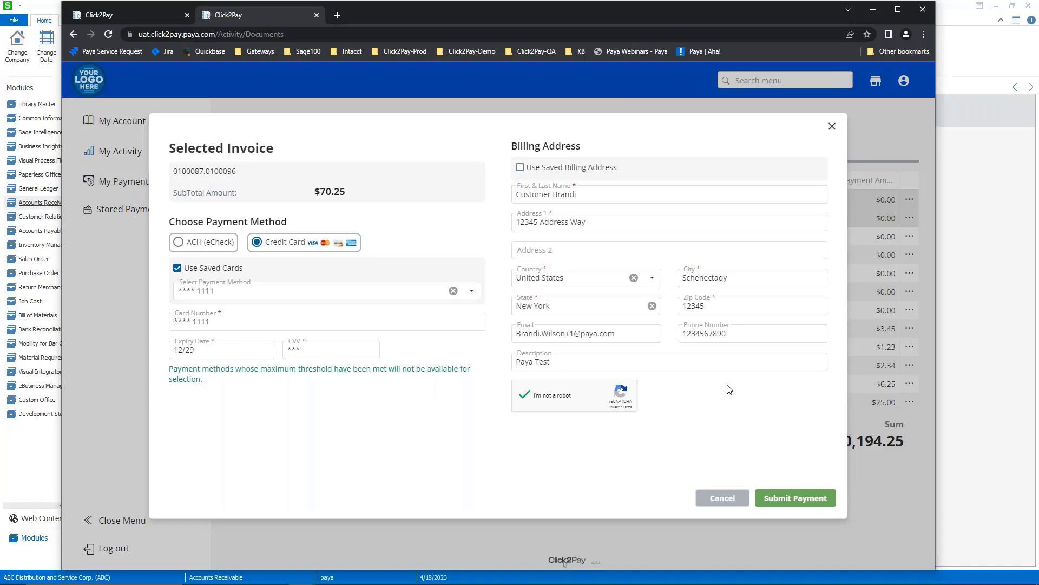
{"action": "left_click", "coordinate": [801, 498]}
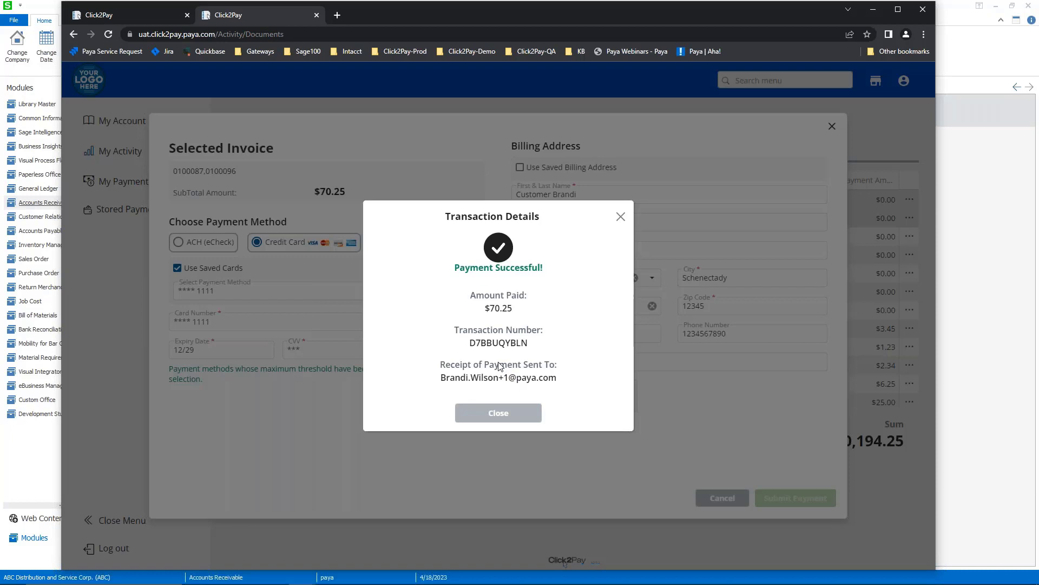
{"action": "left_click", "coordinate": [485, 424]}
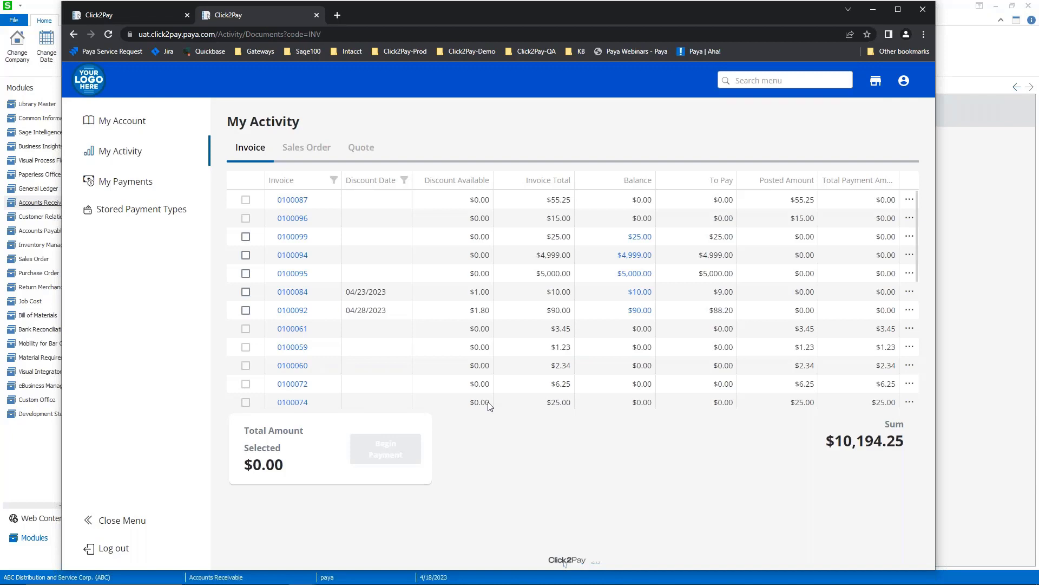
- Compare the payment methods offered for the $4,999.00 and $5,000.00 invoices, cancelling both payment forms
{"action": "left_click", "coordinate": [635, 256]}
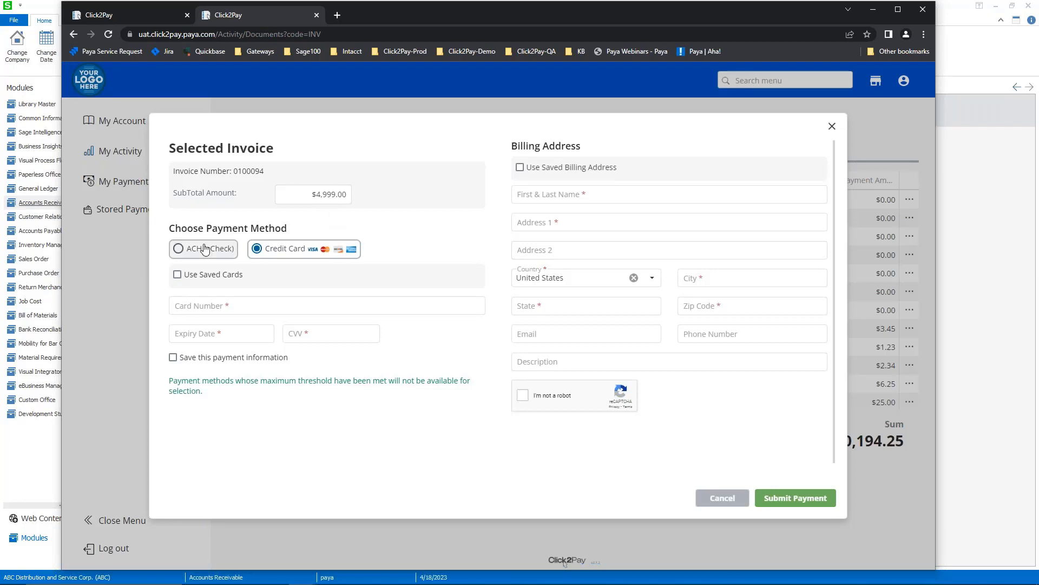
{"action": "left_click", "coordinate": [713, 498]}
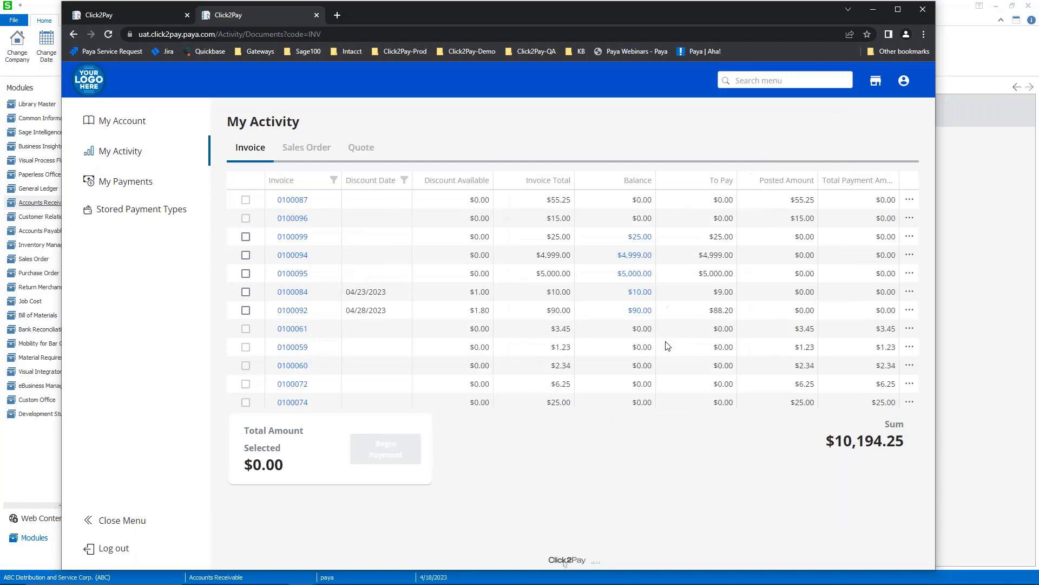
{"action": "left_click", "coordinate": [636, 276]}
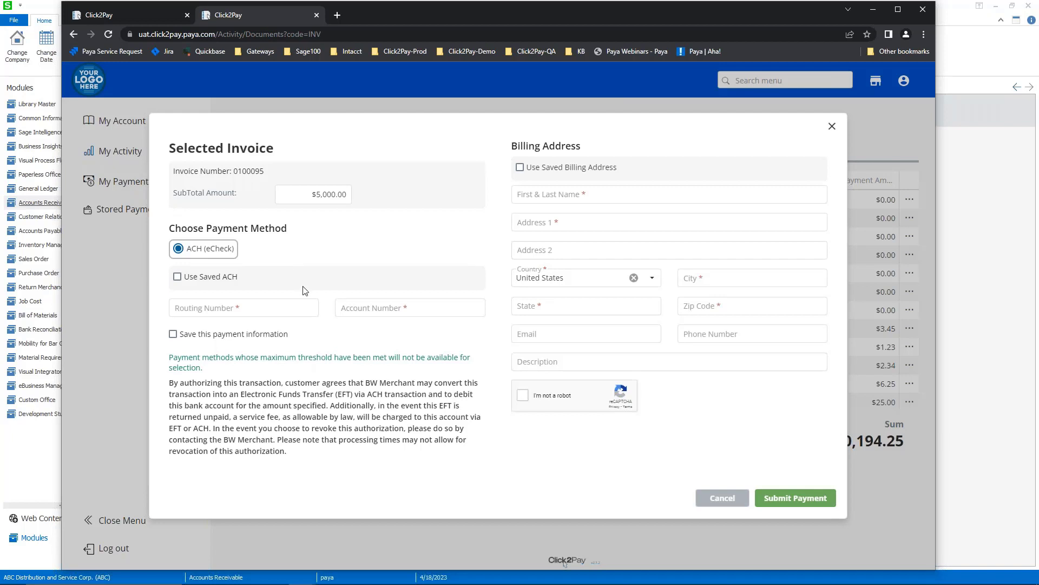
{"action": "left_click", "coordinate": [733, 507]}
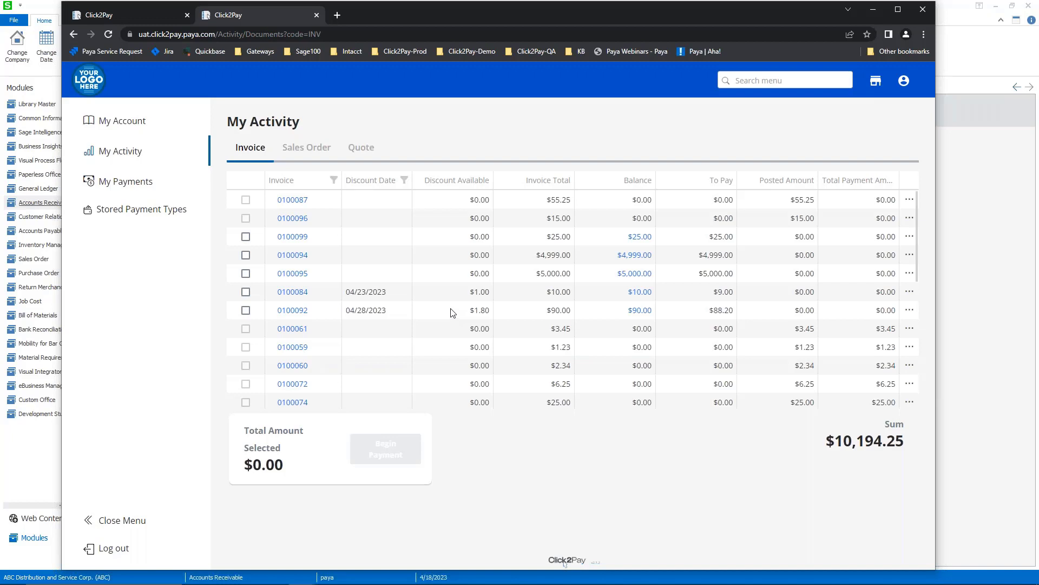
- Return to Sage 100, accept the $25.00 invoice and close A/R Invoice Data Entry
{"action": "left_click", "coordinate": [874, 12]}
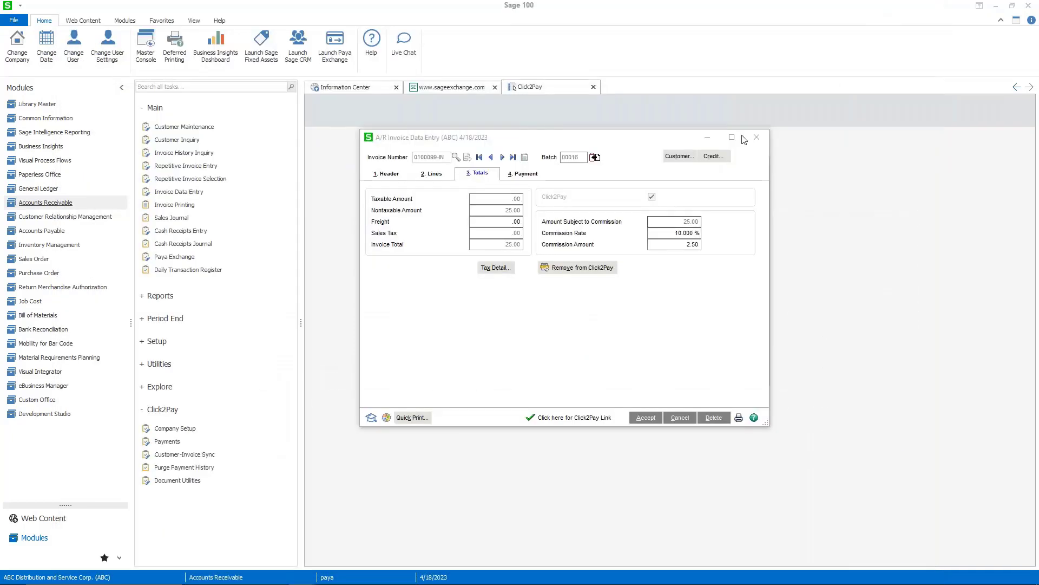
{"action": "left_click", "coordinate": [647, 417]}
{"action": "left_click", "coordinate": [757, 137]}
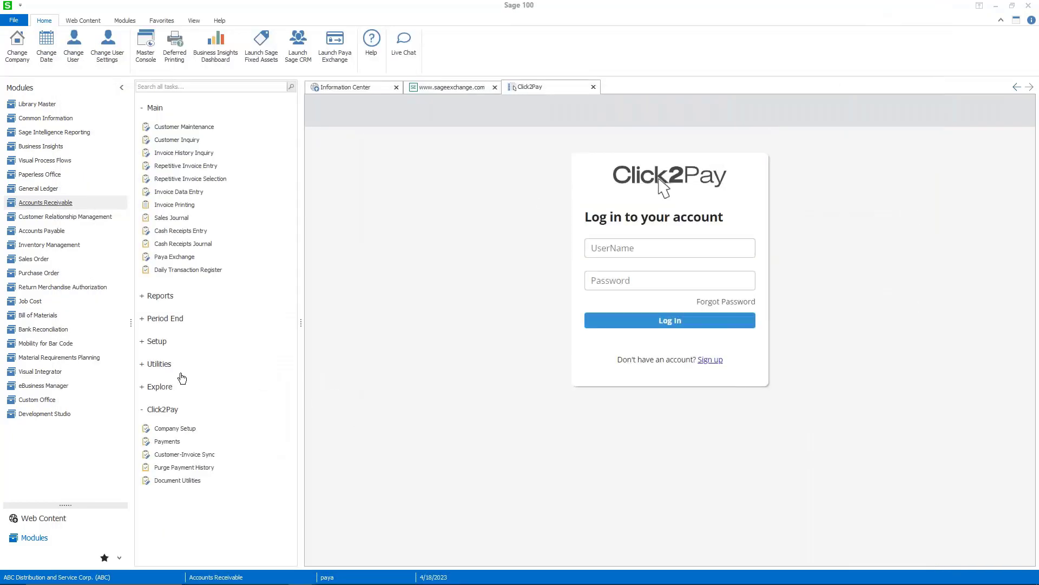
- Sync both unsynced Click2Pay payments, $434.20 and $70.25, into cash receipts and close the payments window
{"action": "left_click", "coordinate": [165, 441]}
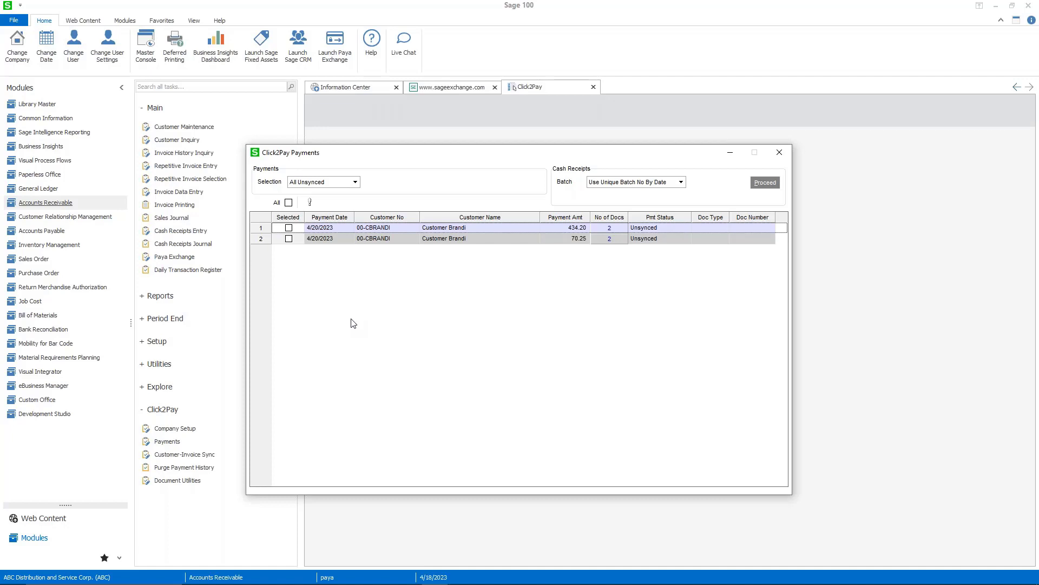
{"action": "left_click", "coordinate": [288, 238]}
{"action": "left_click", "coordinate": [288, 227]}
{"action": "left_click", "coordinate": [764, 183]}
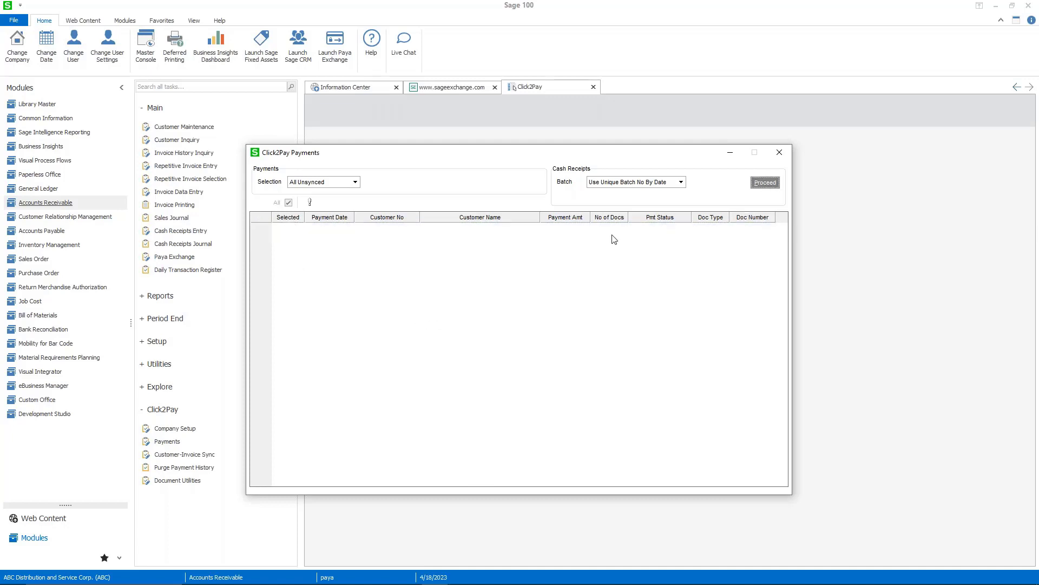
{"action": "left_click", "coordinate": [780, 152]}
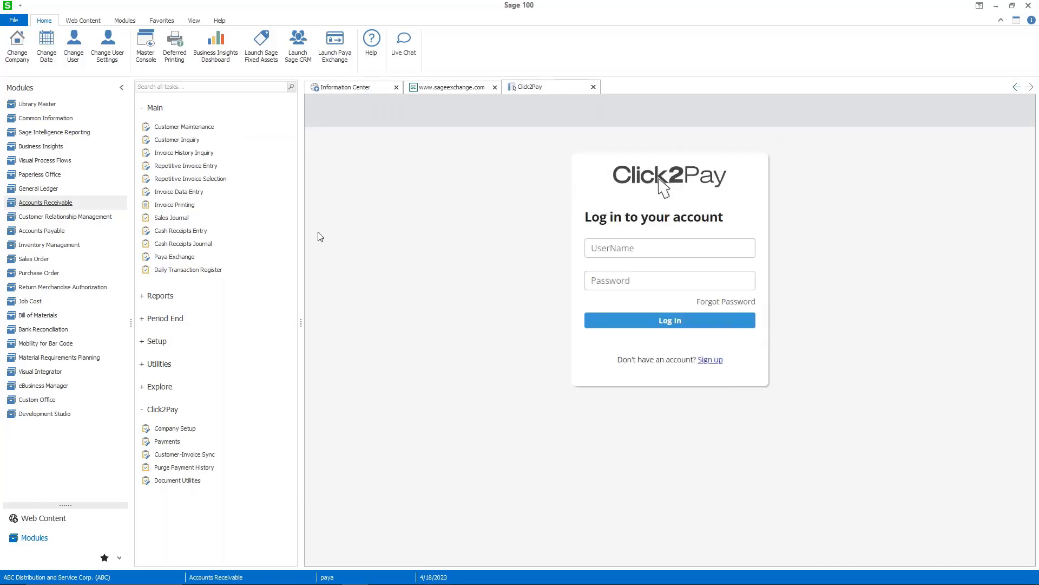
- Open Cash Receipts Entry for batch 00015 and its Click2Pay deposit, and bring up the customer's credit card receipt
{"action": "left_click", "coordinate": [184, 231]}
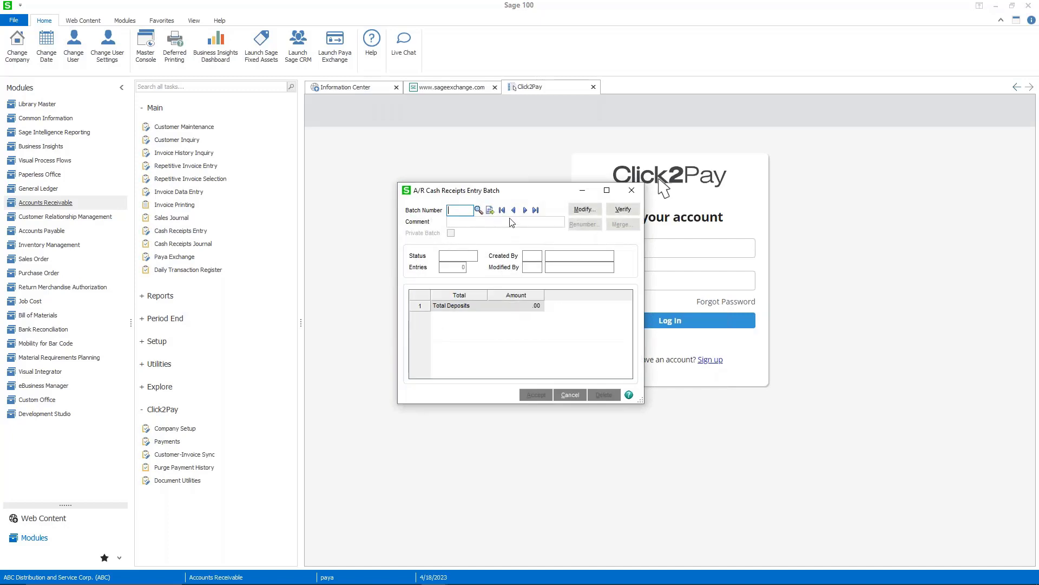
{"action": "left_click", "coordinate": [535, 211]}
{"action": "left_click", "coordinate": [536, 395]}
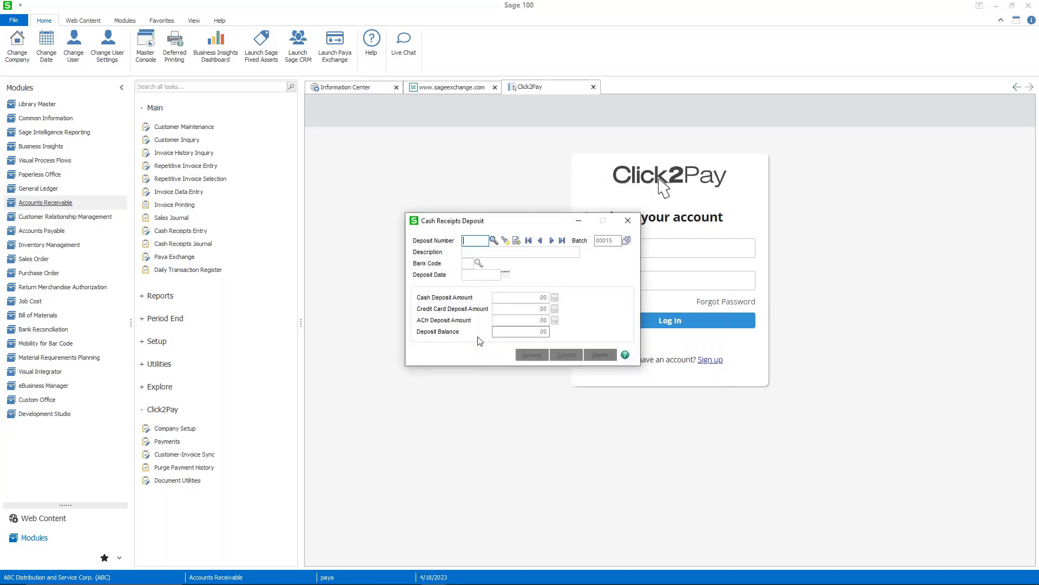
{"action": "left_click", "coordinate": [532, 355]}
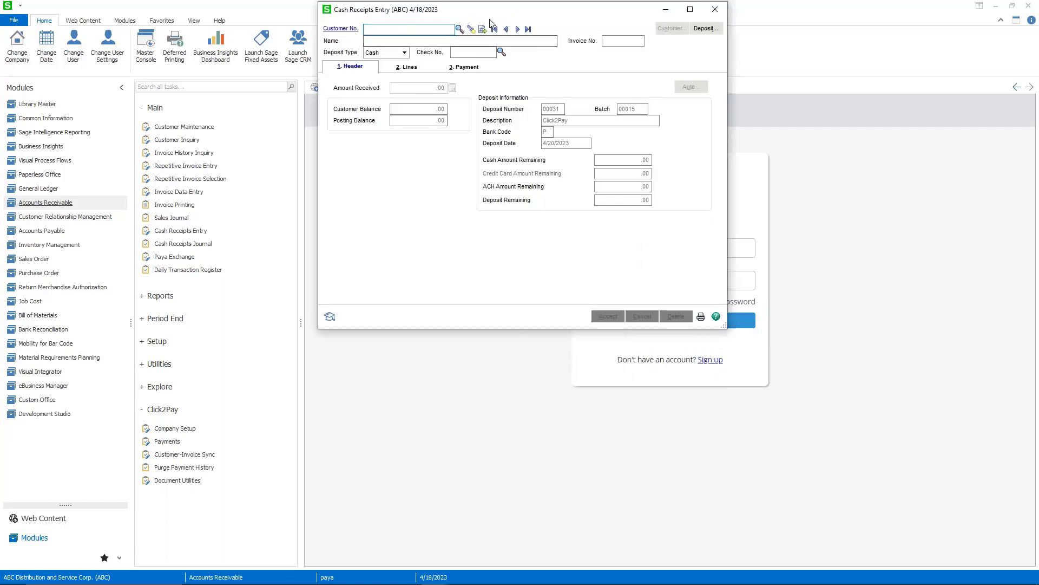
{"action": "left_click", "coordinate": [517, 29]}
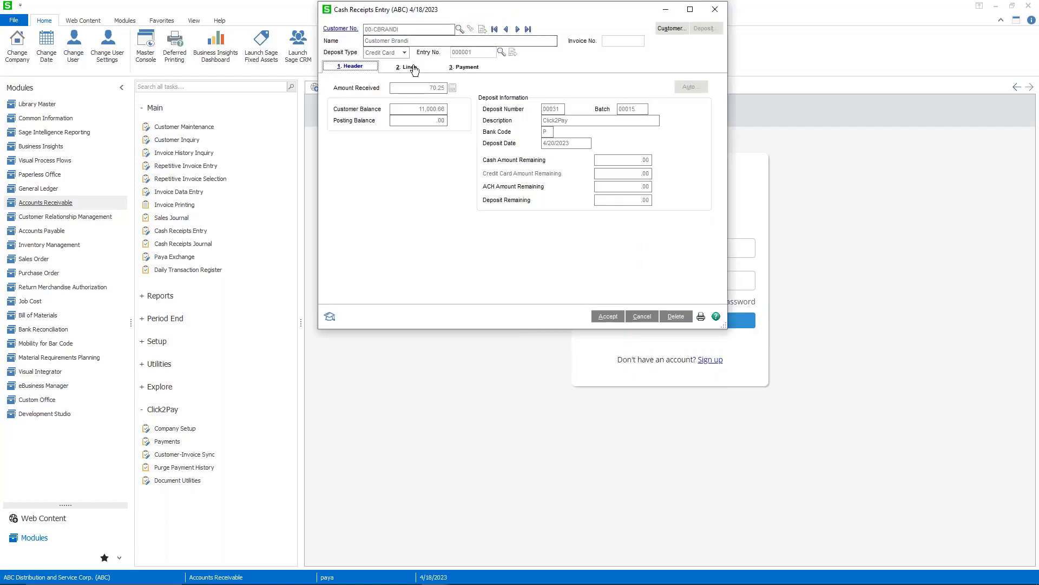
- Review the receipt's amount, posted invoice lines and card transaction information, and minimize the entry window
{"action": "left_click", "coordinate": [445, 87]}
{"action": "left_click", "coordinate": [406, 66]}
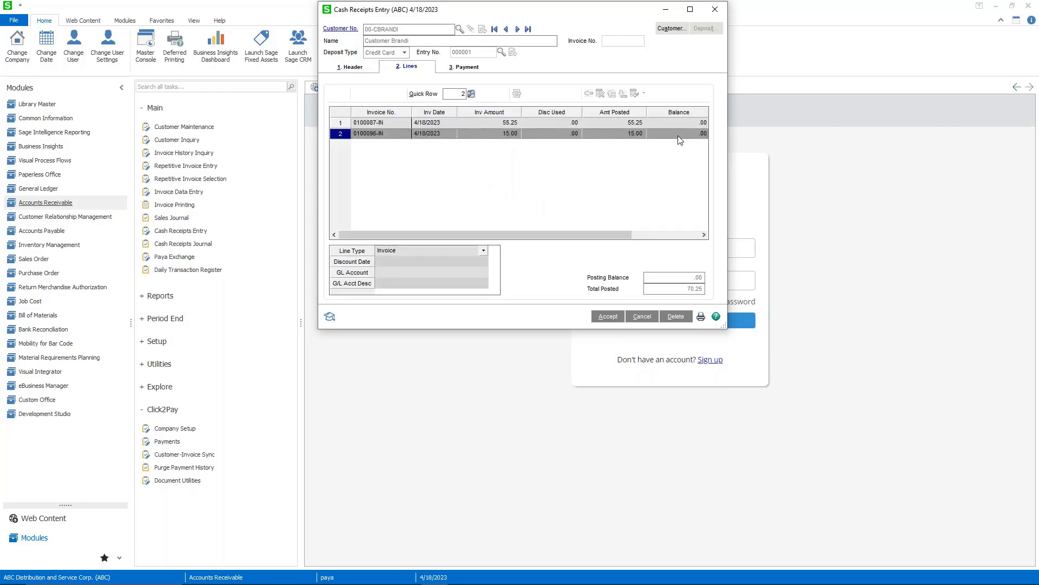
{"action": "left_click", "coordinate": [469, 69]}
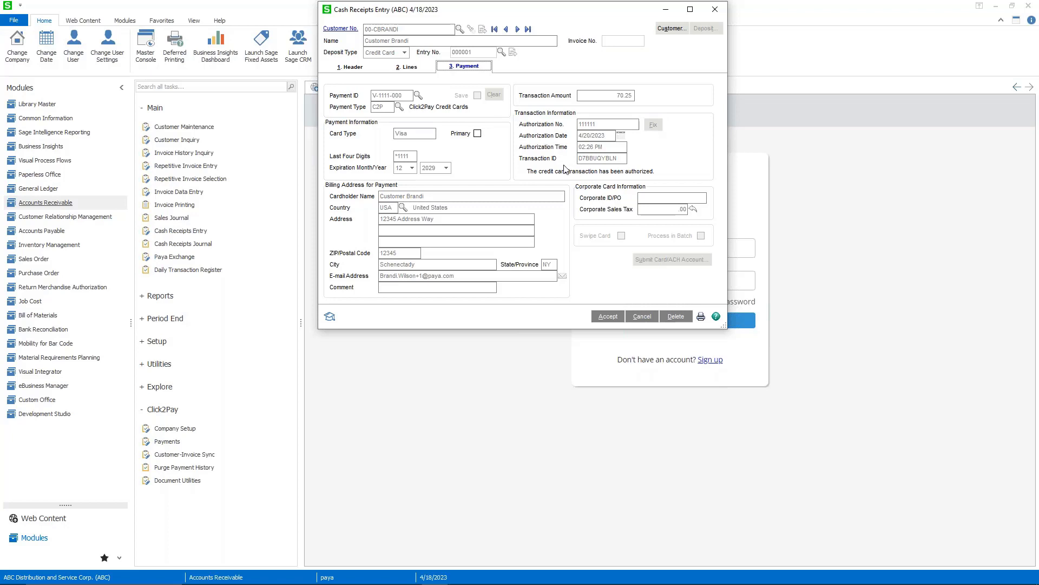
{"action": "left_click", "coordinate": [620, 158]}
{"action": "left_click", "coordinate": [666, 11]}
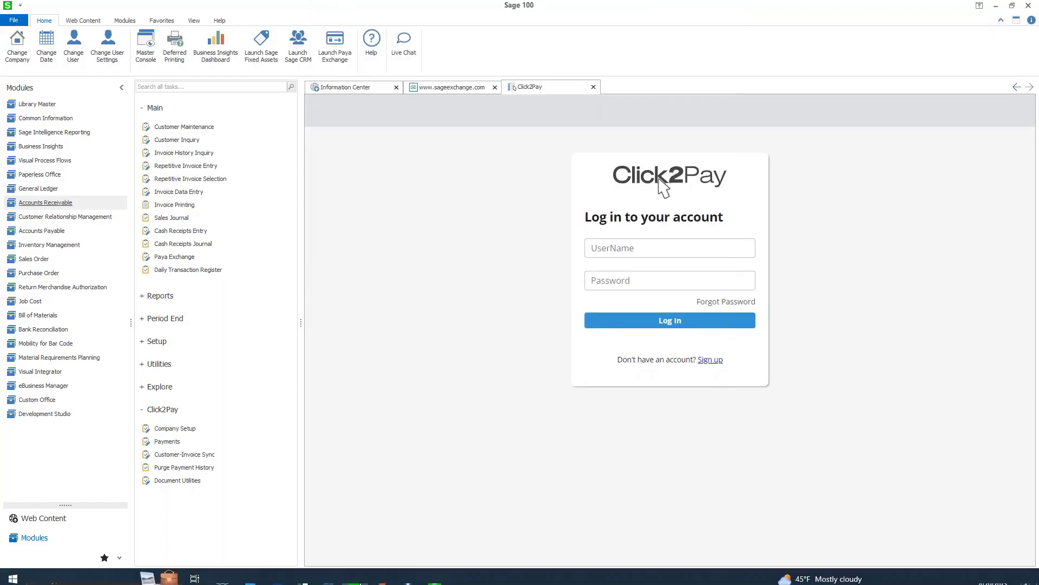
{"action": "left_click", "coordinate": [381, 574]}
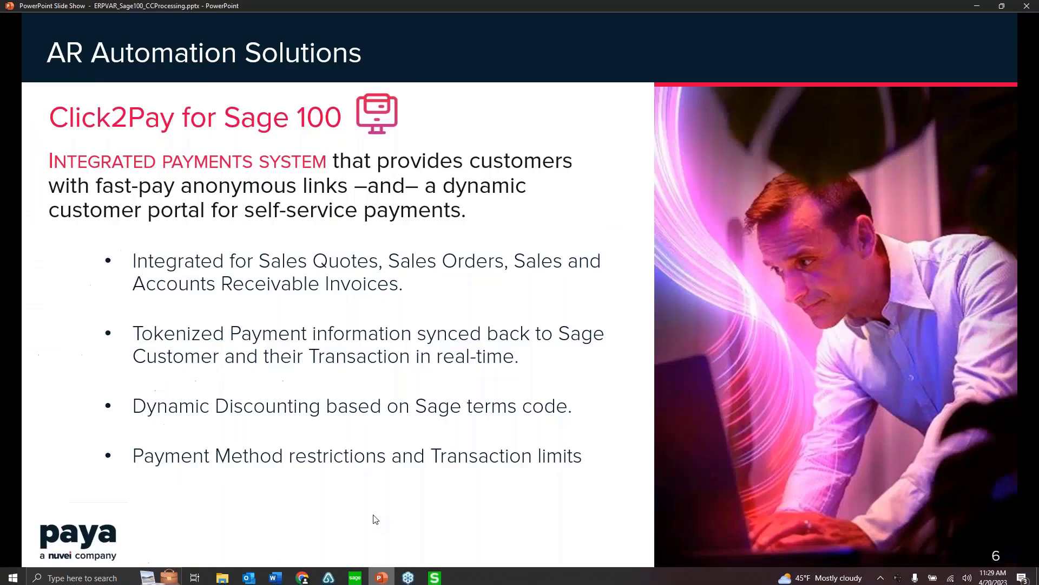
{"action": "left_click", "coordinate": [411, 458]}
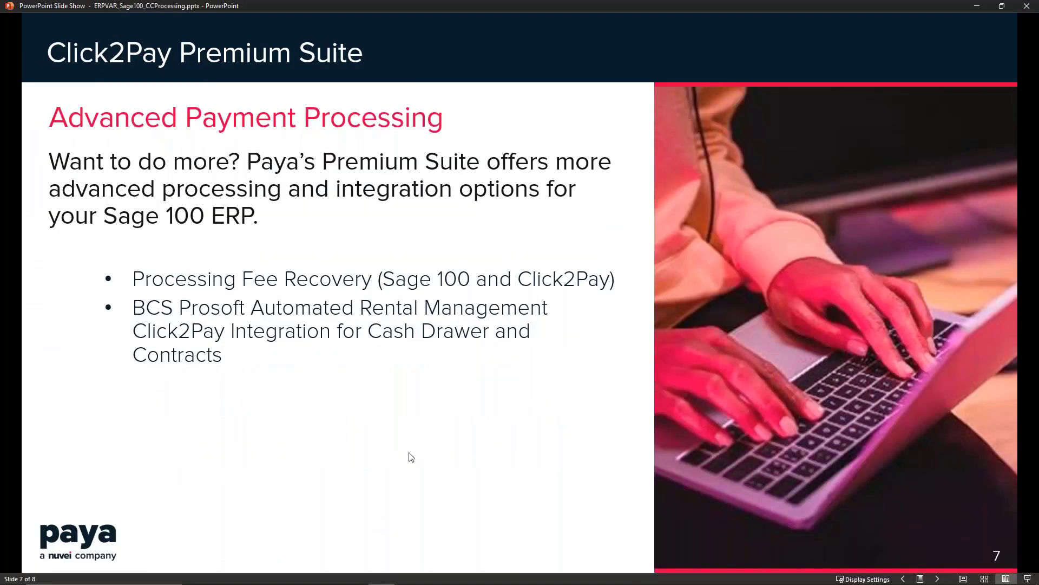
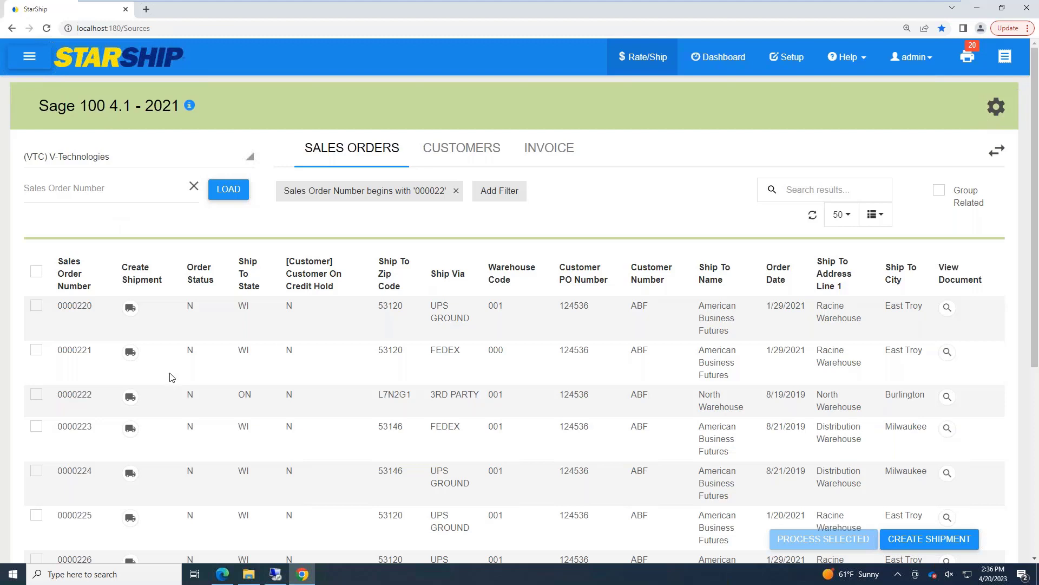
- Create a StarShip shipment from the Sage 100 sales order going to North Warehouse in Burlington, ON
{"action": "scroll", "coordinate": [172, 390], "scroll_direction": "down", "scroll_amount": 1}
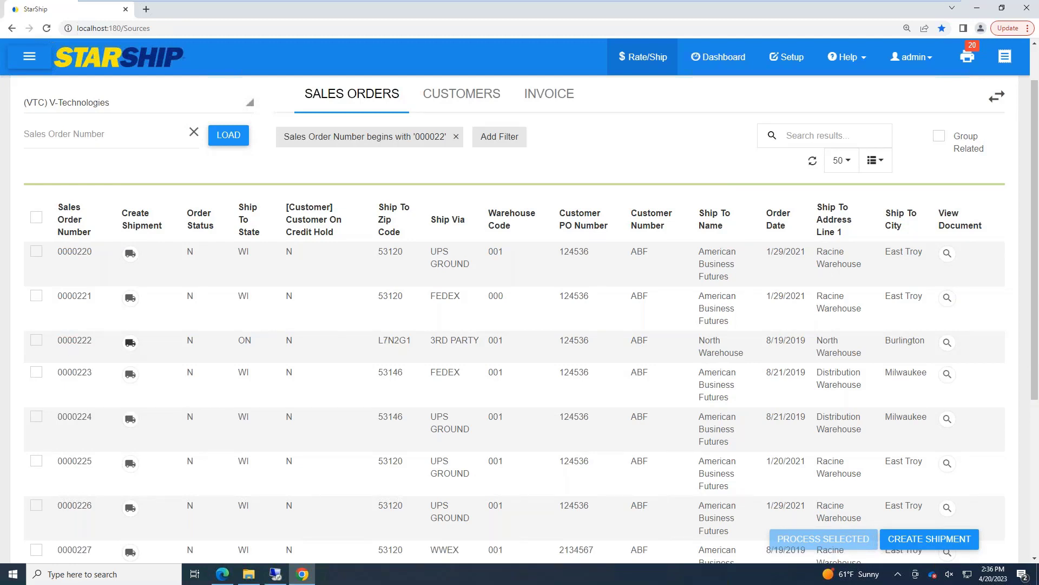
{"action": "left_click", "coordinate": [129, 343]}
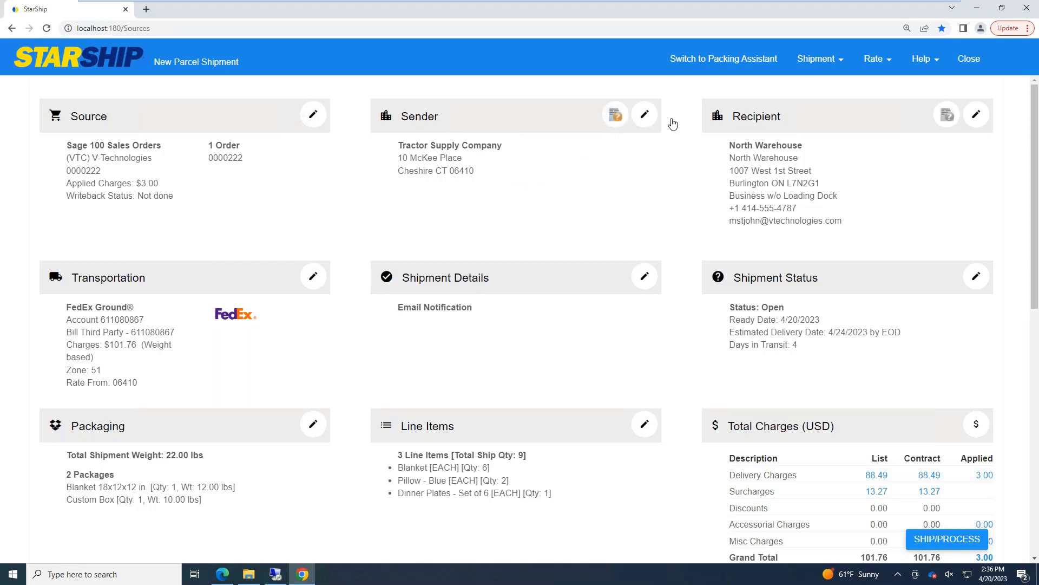
- Check the shipment's sender address and company name, close those details, and open the transportation details
{"action": "left_click", "coordinate": [644, 120]}
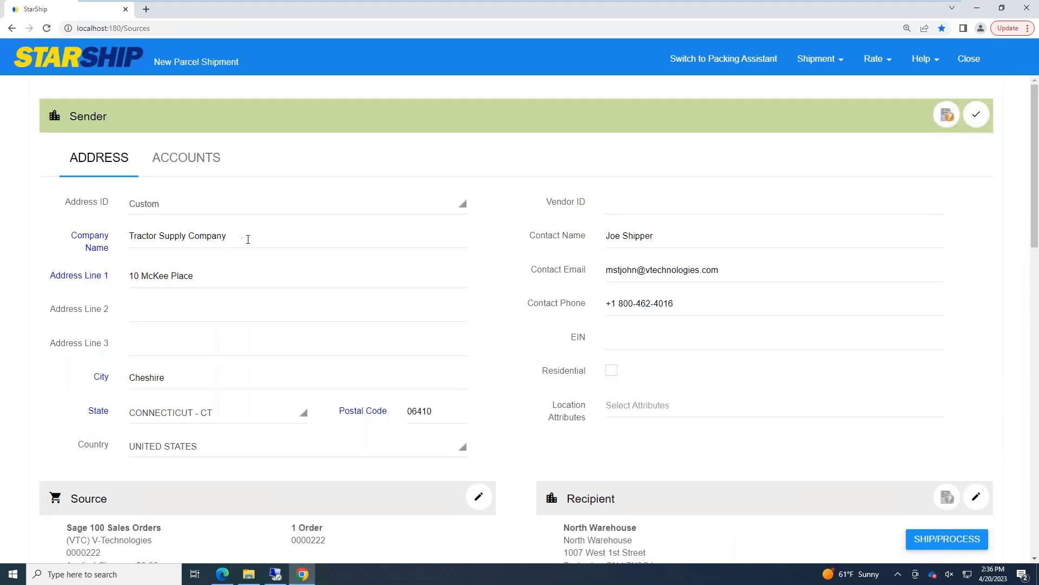
{"action": "left_click_drag", "start_coordinate": [248, 240], "coordinate": [119, 238]}
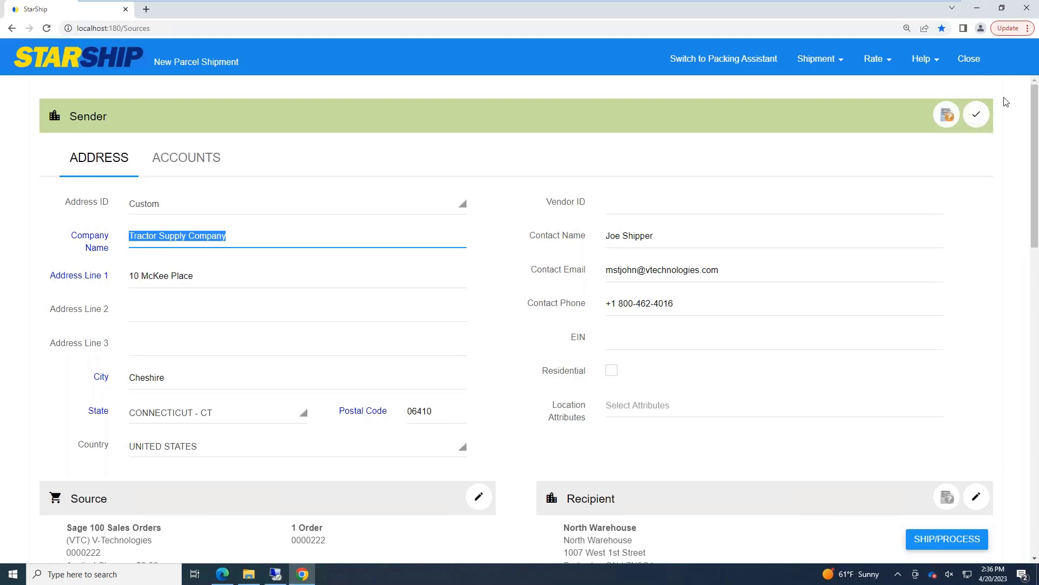
{"action": "left_click", "coordinate": [977, 114]}
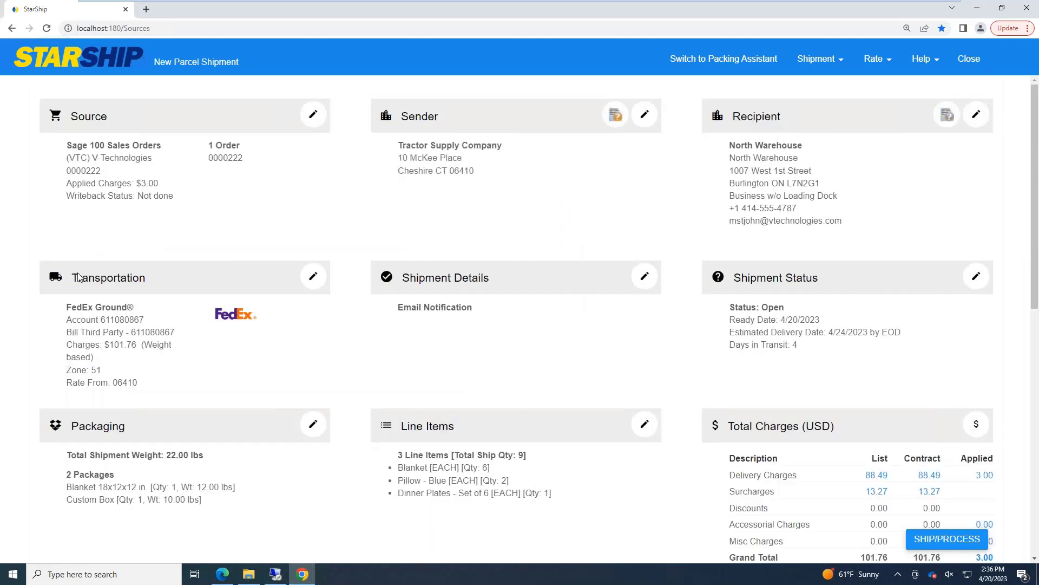
{"action": "left_click", "coordinate": [313, 276]}
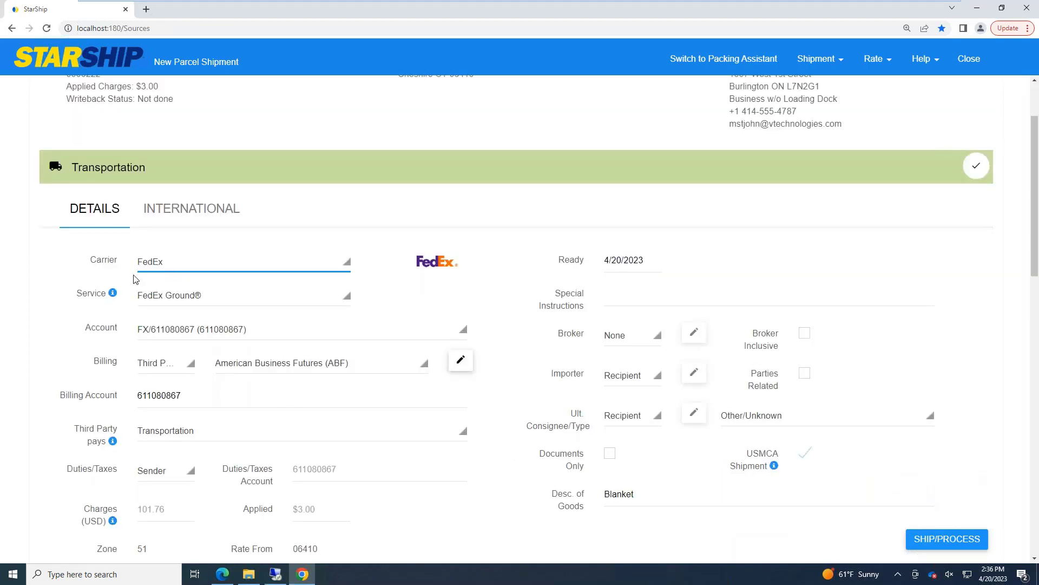
- Set the transportation billing for the FedEx Ground shipment to Sender and accept the transportation changes
{"action": "scroll", "coordinate": [207, 355], "scroll_direction": "down", "scroll_amount": 2}
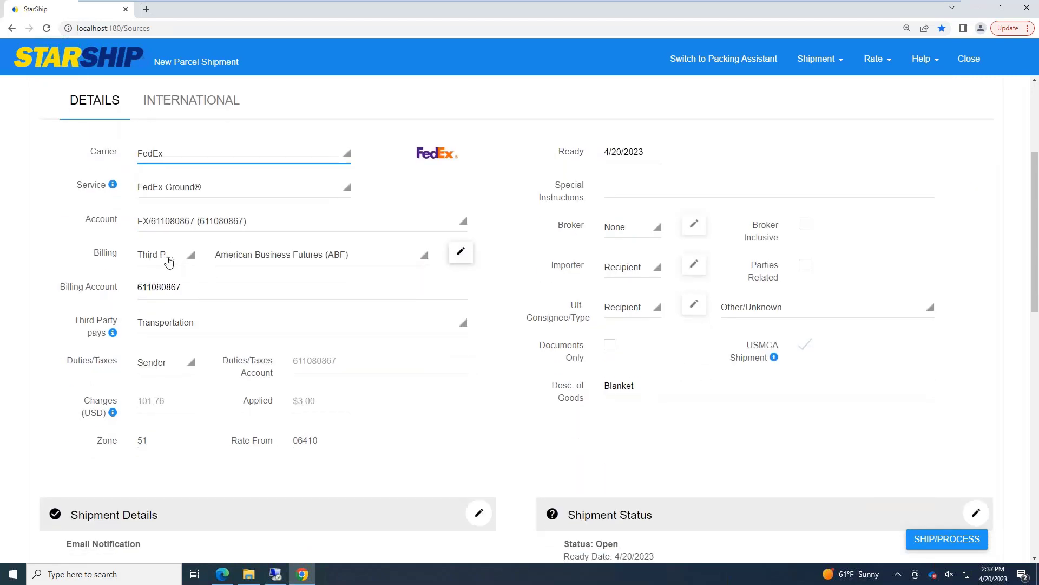
{"action": "left_click", "coordinate": [169, 262]}
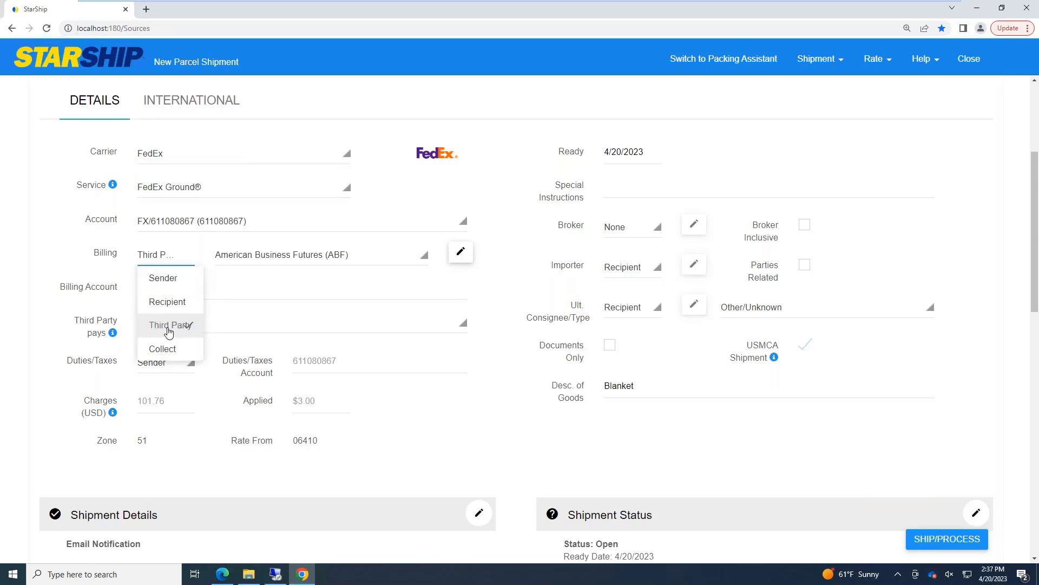
{"action": "left_click", "coordinate": [166, 262]}
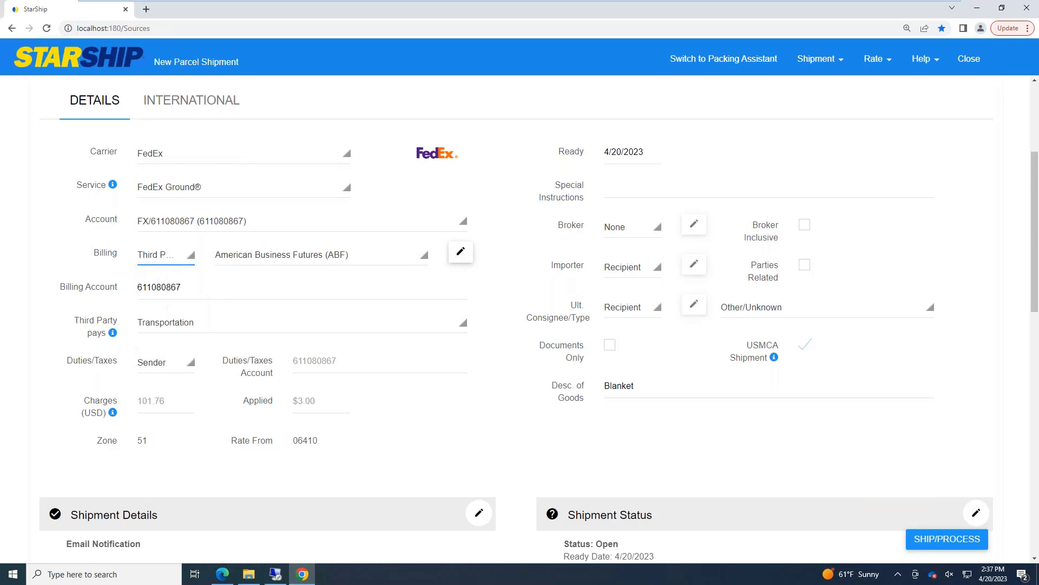
{"action": "key", "text": "Tab"}
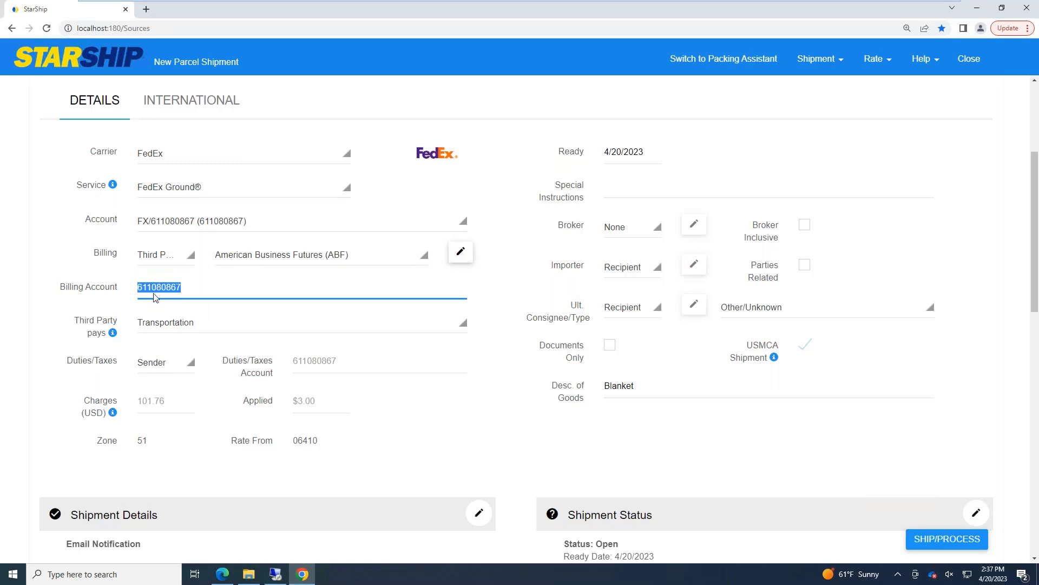
{"action": "left_click", "coordinate": [154, 262]}
{"action": "left_click", "coordinate": [163, 278]}
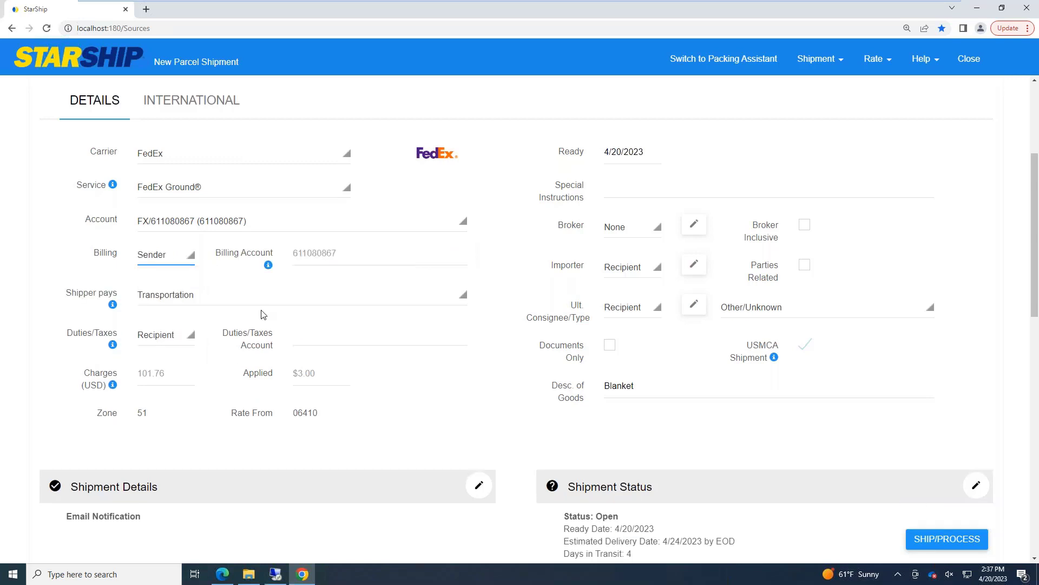
{"action": "scroll", "coordinate": [877, 258], "scroll_direction": "up", "scroll_amount": 4}
{"action": "left_click", "coordinate": [976, 263]}
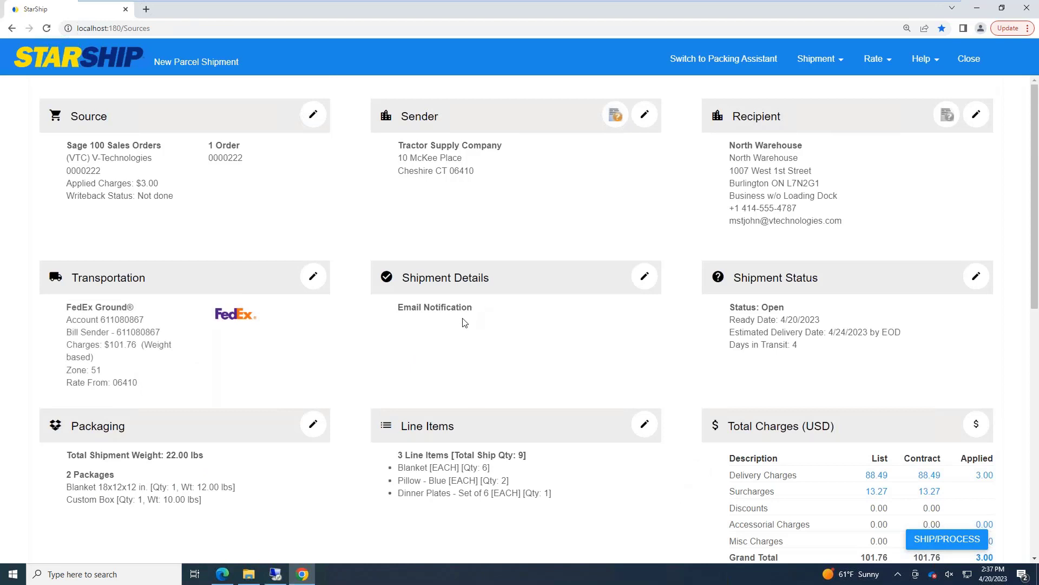
- Review the email notification settings in the shipment details, including the recipient's contact row, and close the details
{"action": "left_click", "coordinate": [644, 276]}
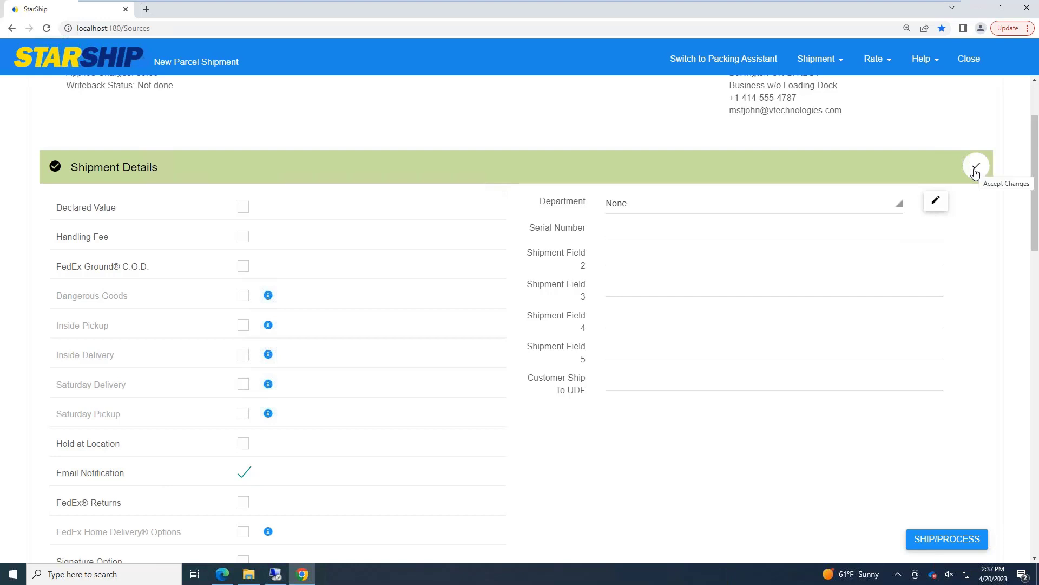
{"action": "left_click", "coordinate": [151, 480]}
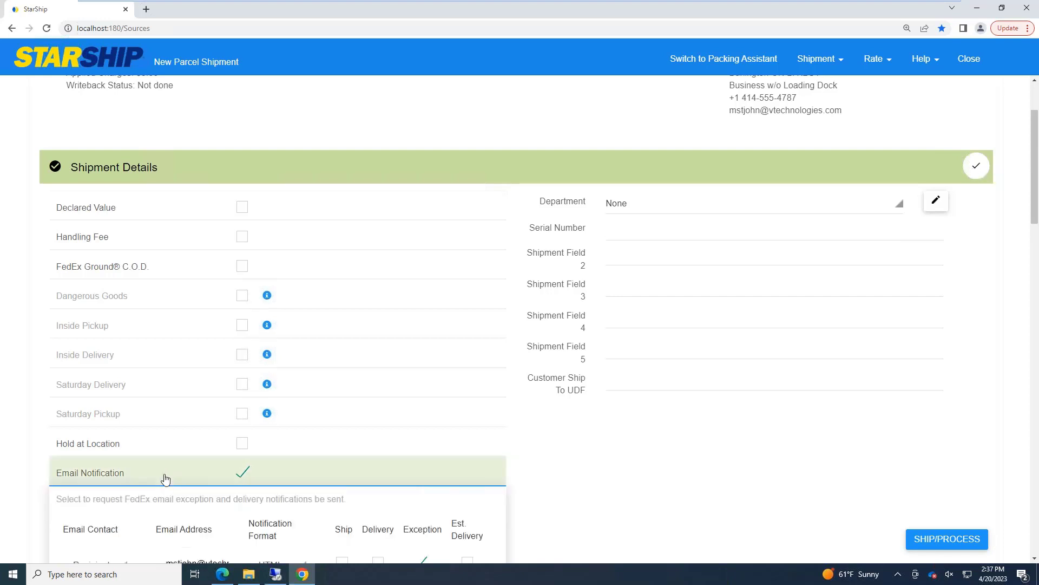
{"action": "scroll", "coordinate": [218, 451], "scroll_direction": "down", "scroll_amount": 2}
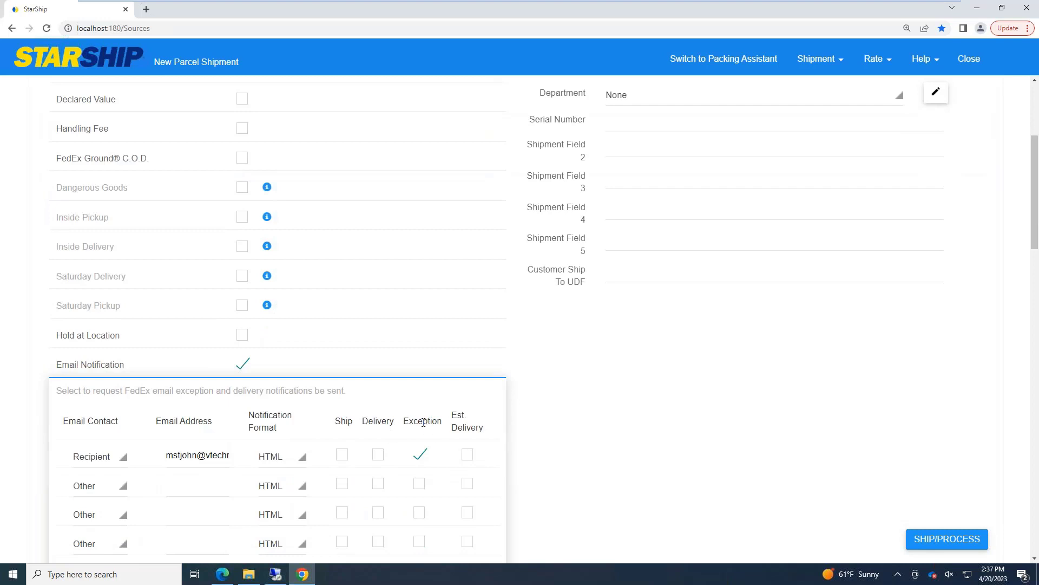
{"action": "left_click", "coordinate": [210, 455]}
{"action": "scroll", "coordinate": [187, 372], "scroll_direction": "down", "scroll_amount": 2}
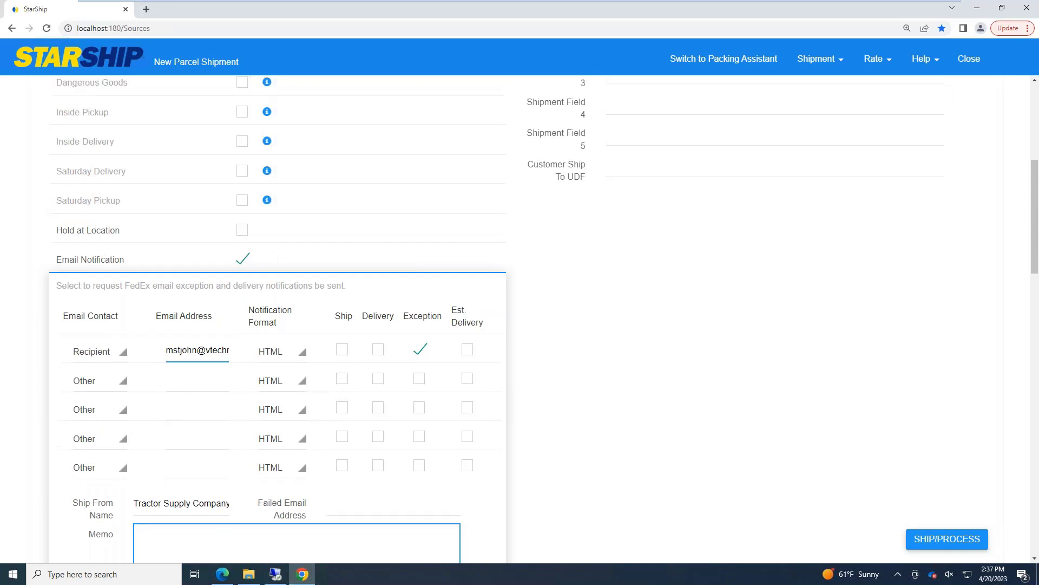
{"action": "scroll", "coordinate": [193, 393], "scroll_direction": "up", "scroll_amount": 4}
{"action": "left_click", "coordinate": [976, 166]}
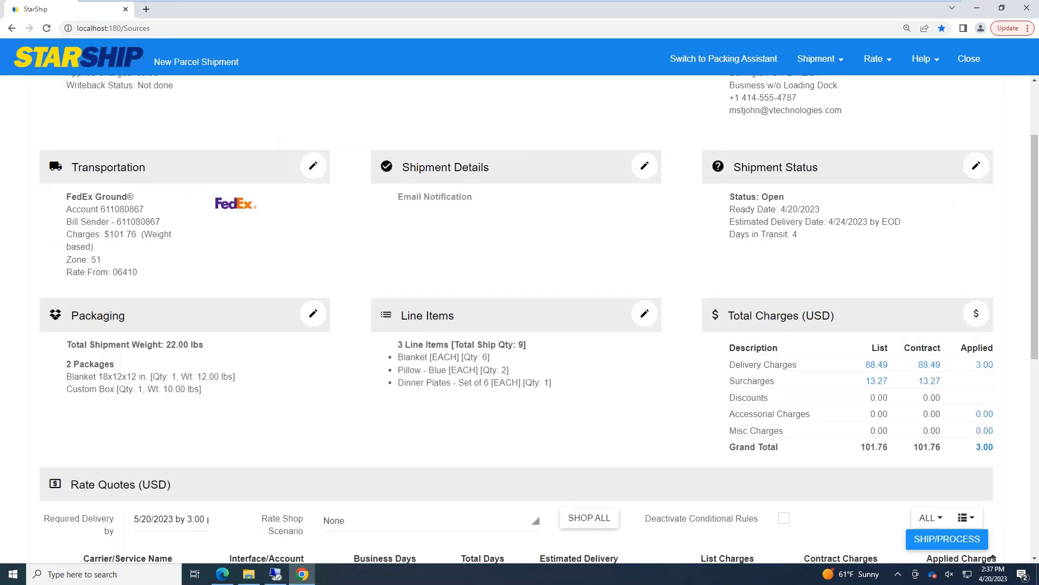
- Open the packaging details, expand both packages, and move the Pillow - Blue item into the Blanket package
{"action": "left_click", "coordinate": [312, 315]}
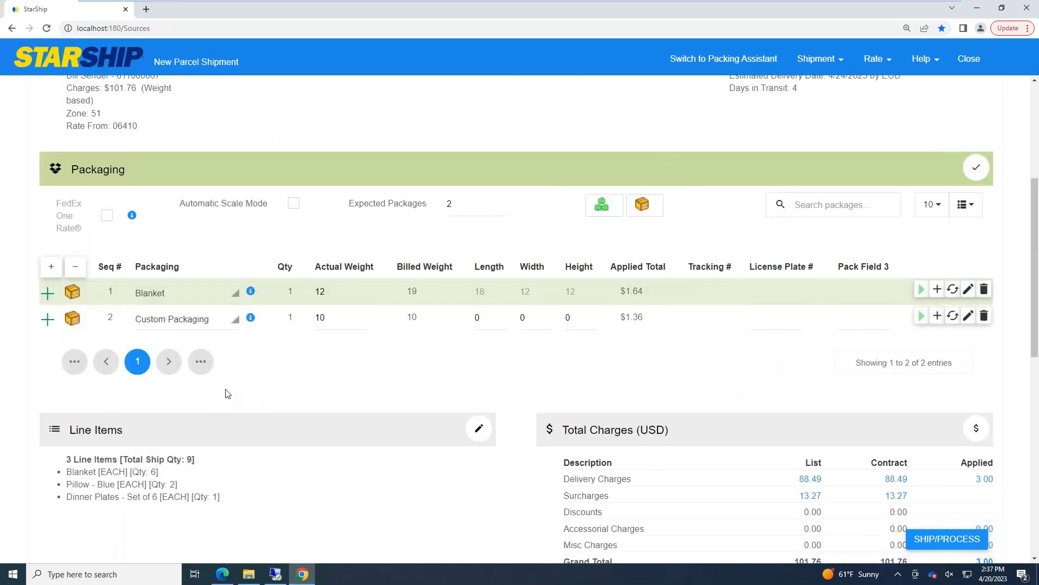
{"action": "left_click", "coordinate": [44, 331]}
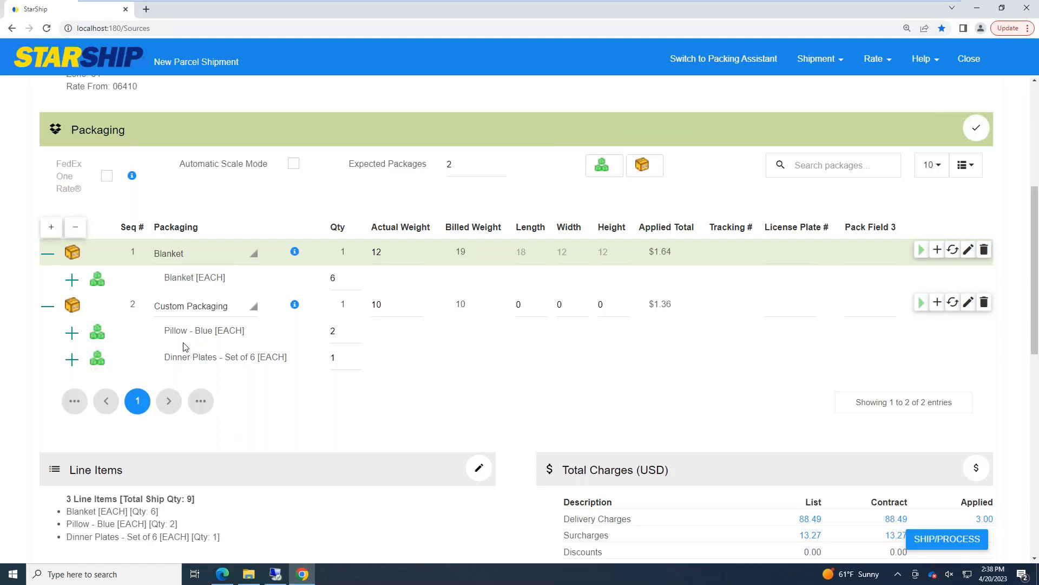
{"action": "left_click_drag", "start_coordinate": [191, 342], "coordinate": [188, 280]}
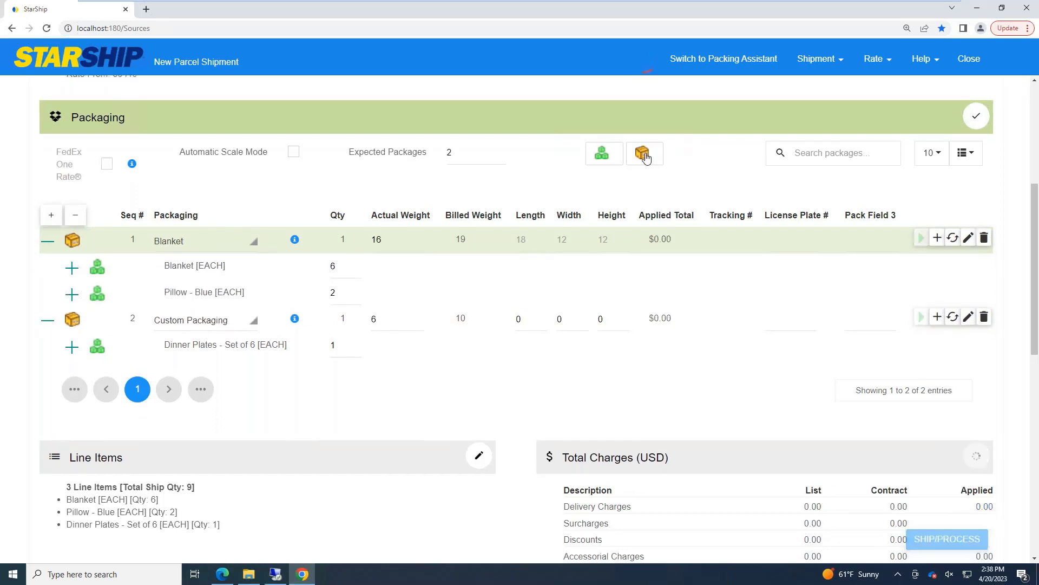
- Add a custom package and repeat it once, and delete both extra packages
{"action": "left_click", "coordinate": [642, 142]}
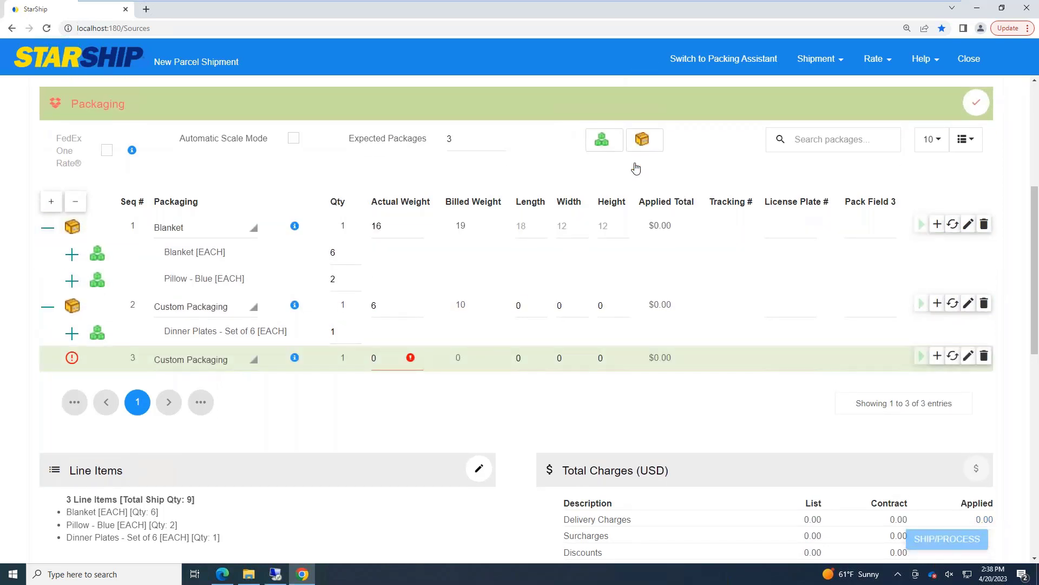
{"action": "left_click", "coordinate": [952, 356]}
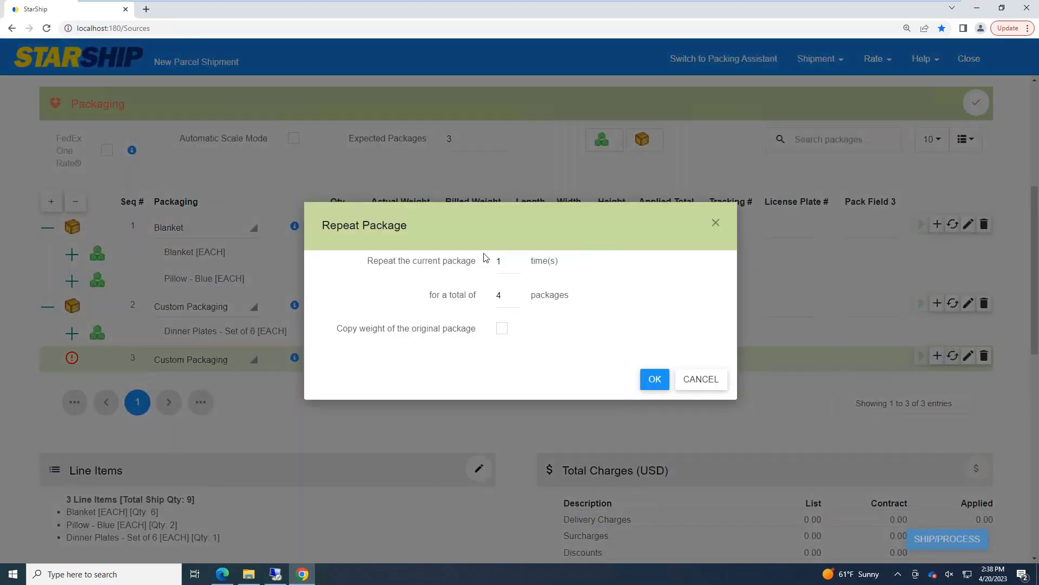
{"action": "left_click", "coordinate": [655, 379]}
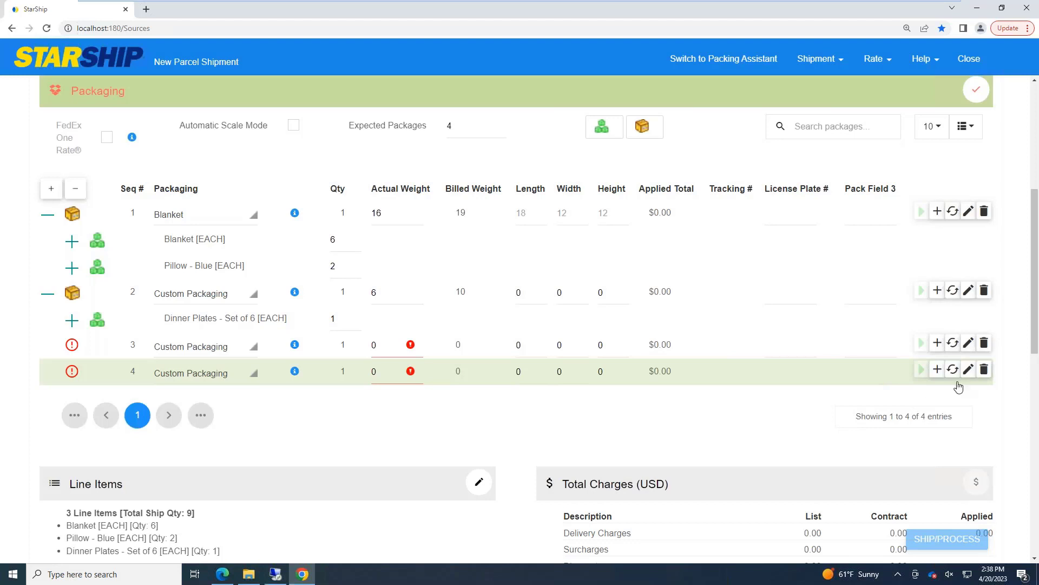
{"action": "left_click", "coordinate": [984, 369]}
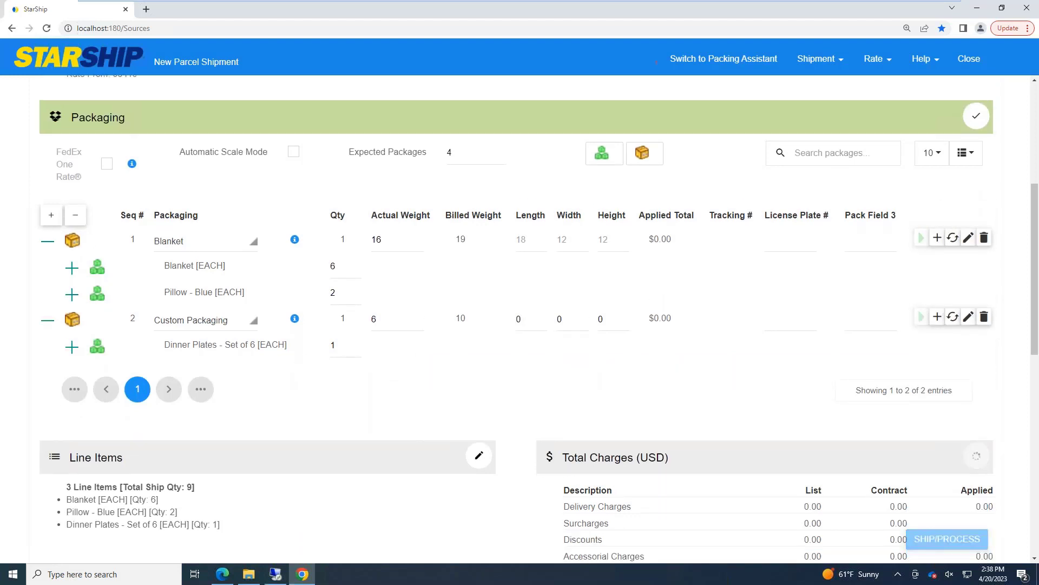
- Set the second package's packaging type to SMALL and the number of expected packages to 2
{"action": "left_click", "coordinate": [173, 250]}
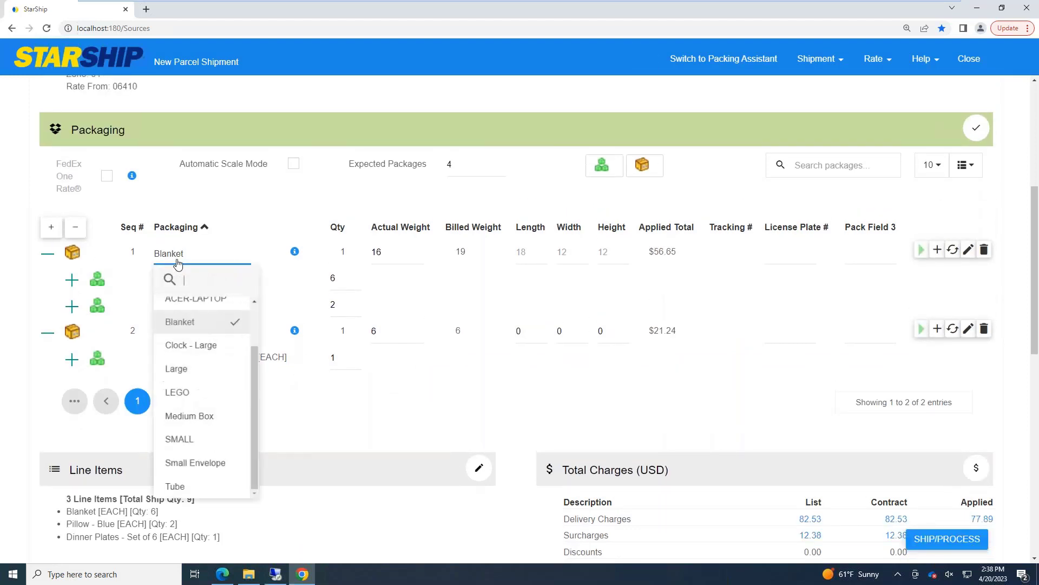
{"action": "scroll", "coordinate": [204, 383], "scroll_direction": "up", "scroll_amount": 3}
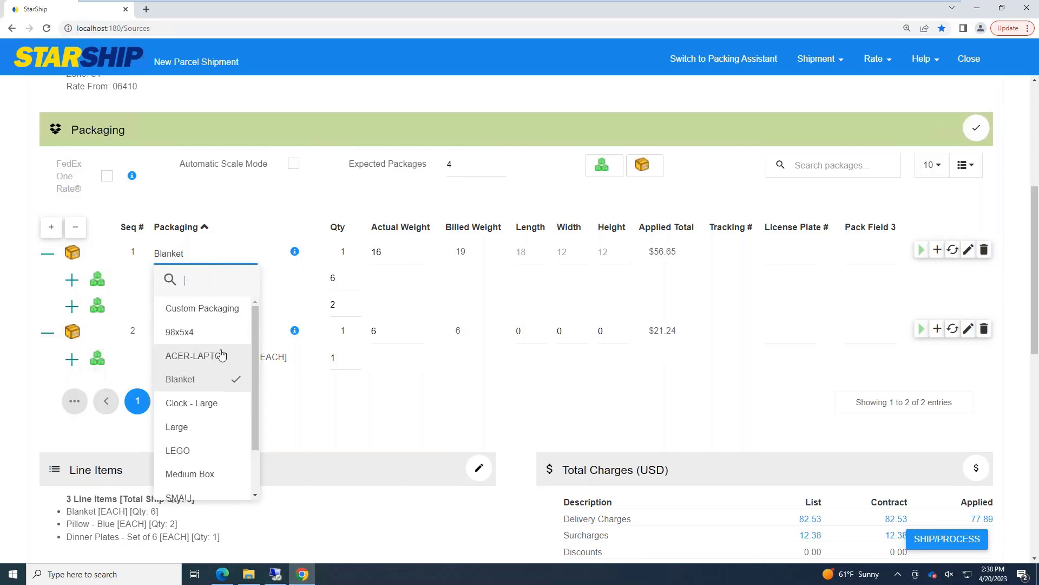
{"action": "scroll", "coordinate": [209, 352], "scroll_direction": "up", "scroll_amount": 3}
{"action": "left_click", "coordinate": [180, 307]}
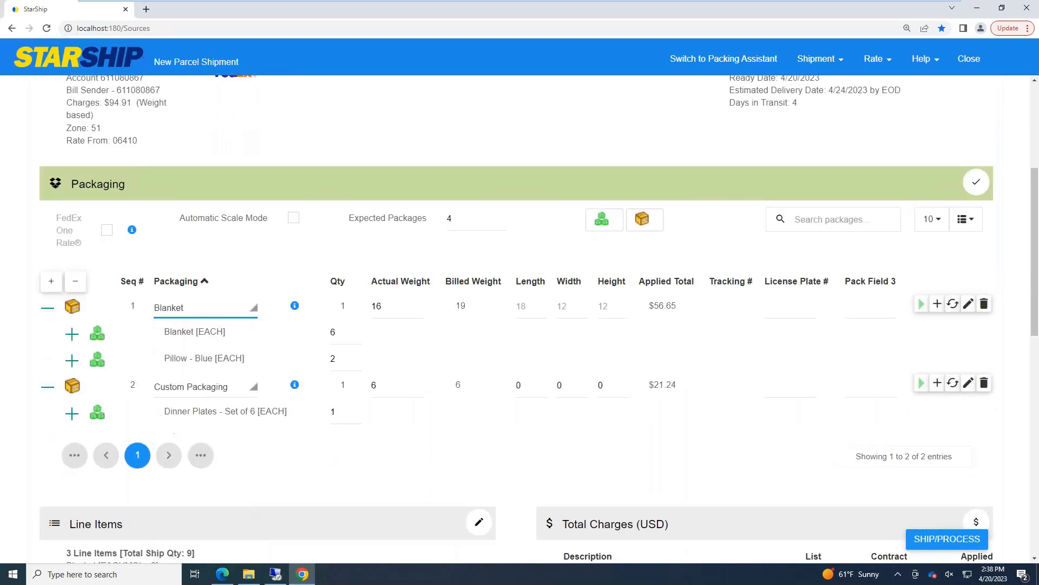
{"action": "scroll", "coordinate": [206, 387], "scroll_direction": "down", "scroll_amount": 1}
{"action": "left_click", "coordinate": [184, 332]}
{"action": "scroll", "coordinate": [180, 457], "scroll_direction": "down", "scroll_amount": 2}
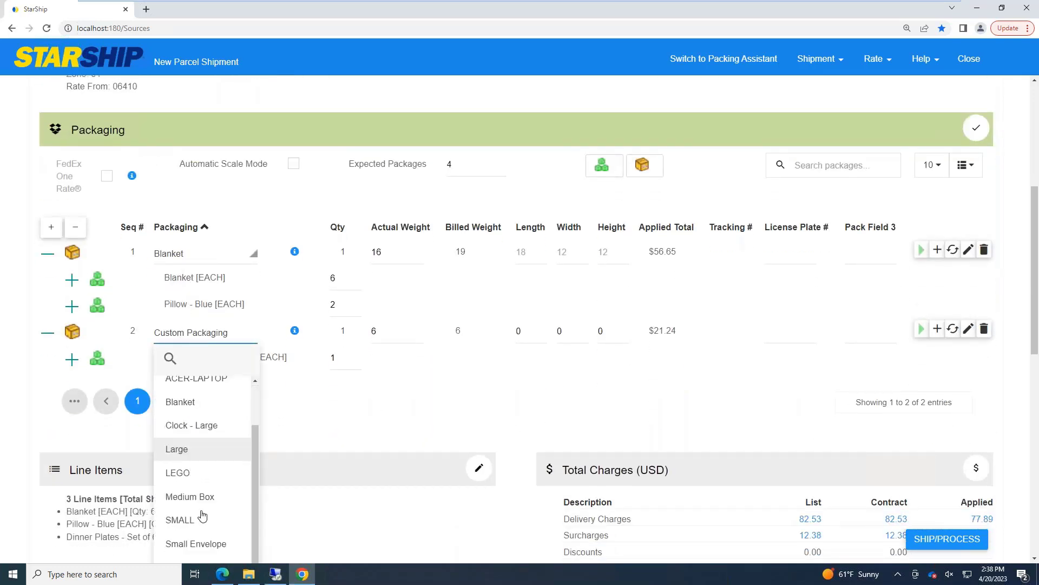
{"action": "left_click", "coordinate": [186, 520]}
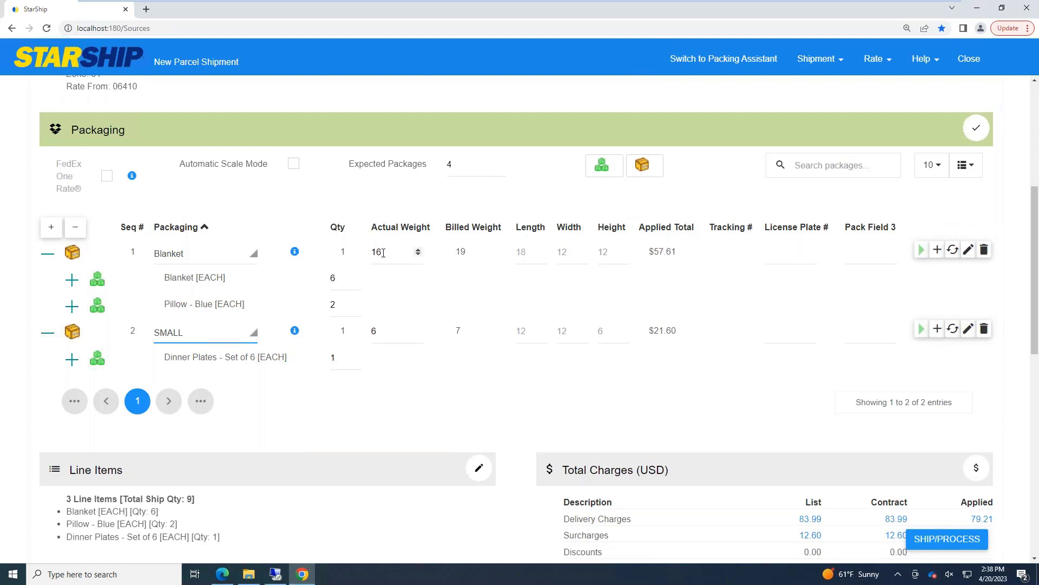
{"action": "left_click", "coordinate": [502, 167]}
{"action": "left_click", "coordinate": [501, 170]}
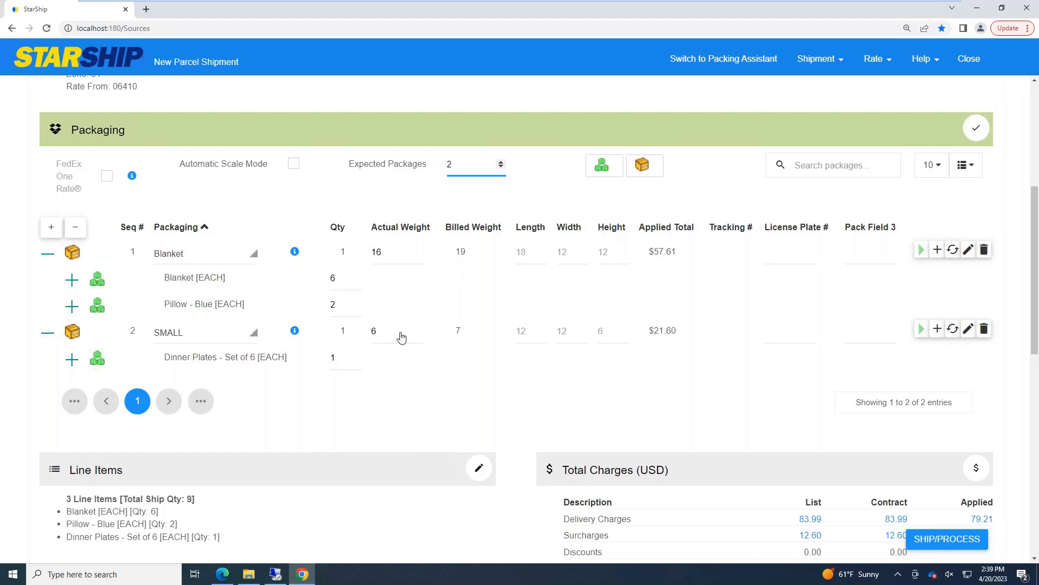
- Compare the *Parcel Carriers rate quotes and examine the first two total applied freight rules behind the applied grand total
{"action": "scroll", "coordinate": [163, 314], "scroll_direction": "down", "scroll_amount": 9}
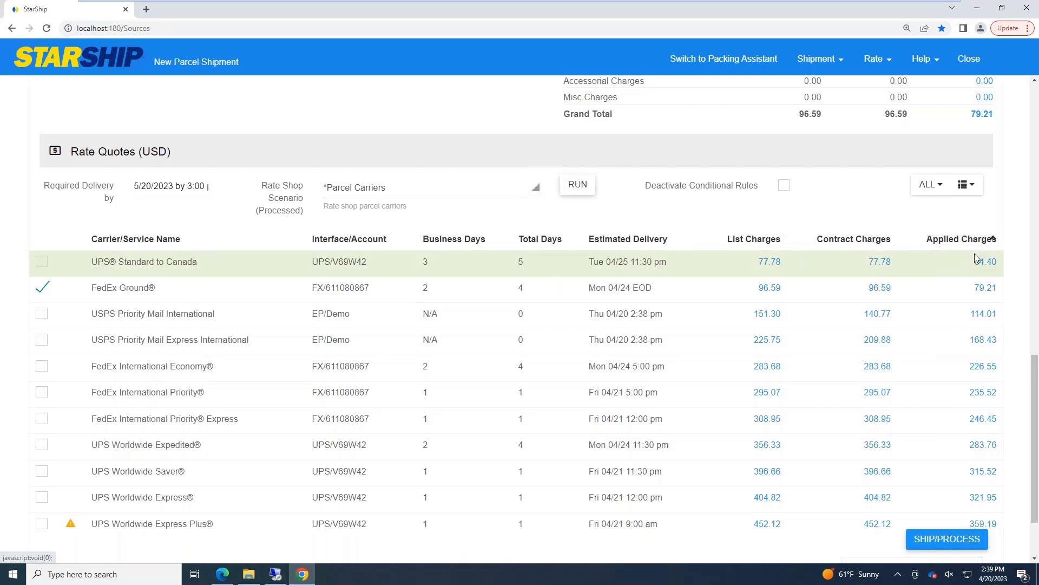
{"action": "scroll", "coordinate": [973, 260], "scroll_direction": "up", "scroll_amount": 1}
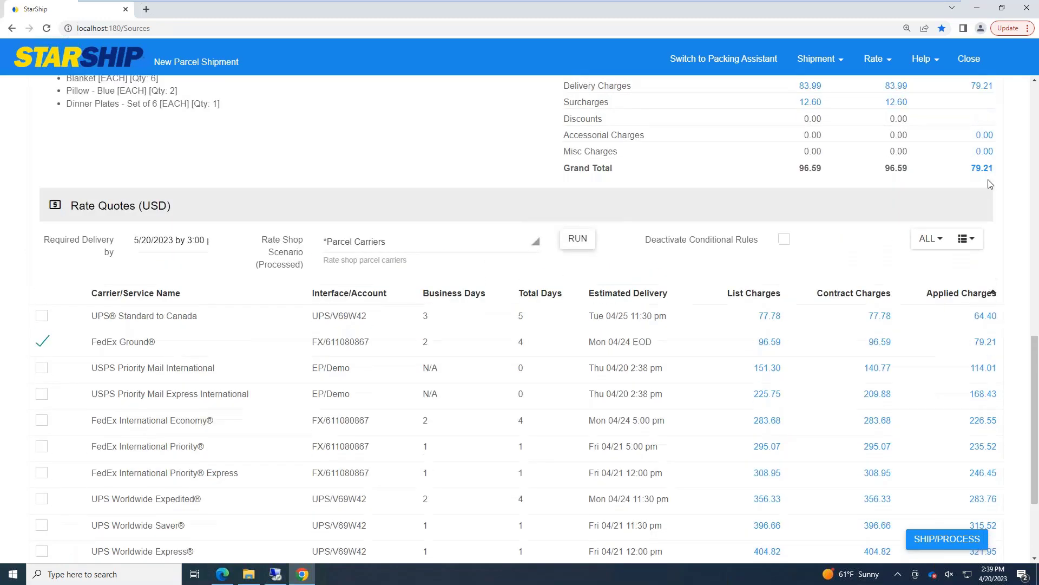
{"action": "left_click", "coordinate": [981, 171]}
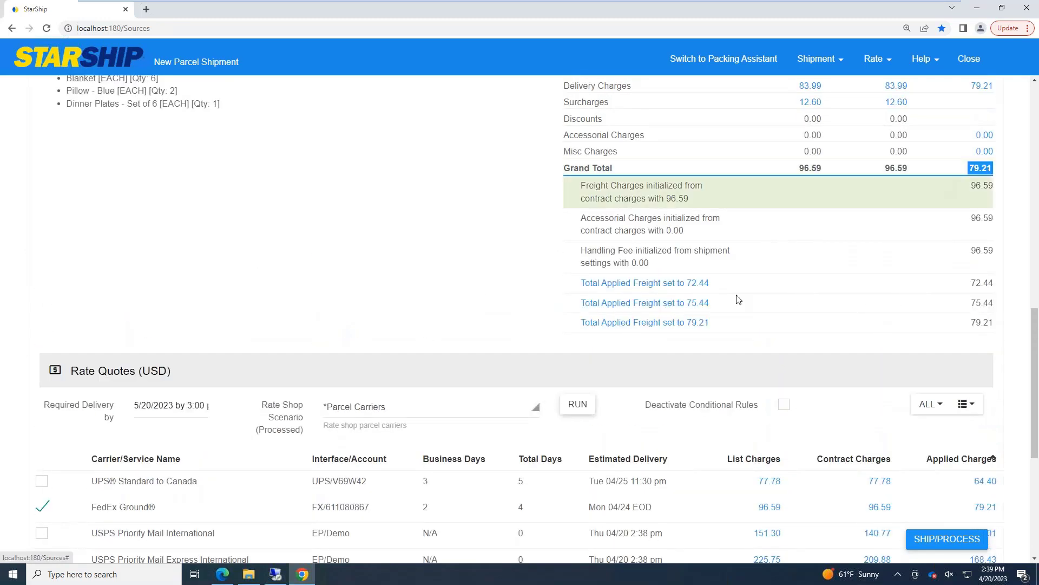
{"action": "left_click", "coordinate": [683, 286]}
{"action": "left_click_drag", "start_coordinate": [622, 338], "coordinate": [709, 327]}
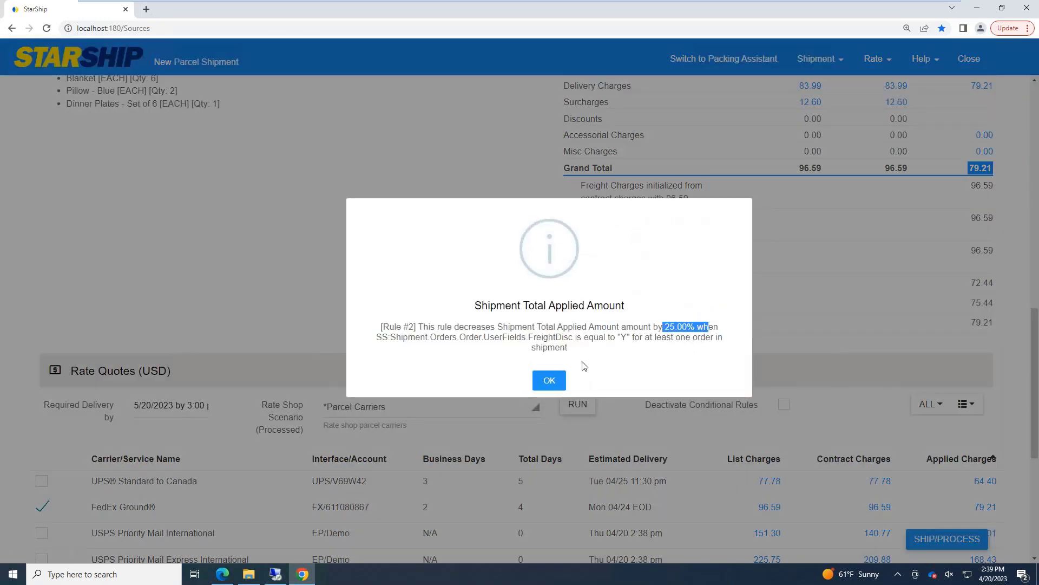
{"action": "left_click", "coordinate": [549, 381]}
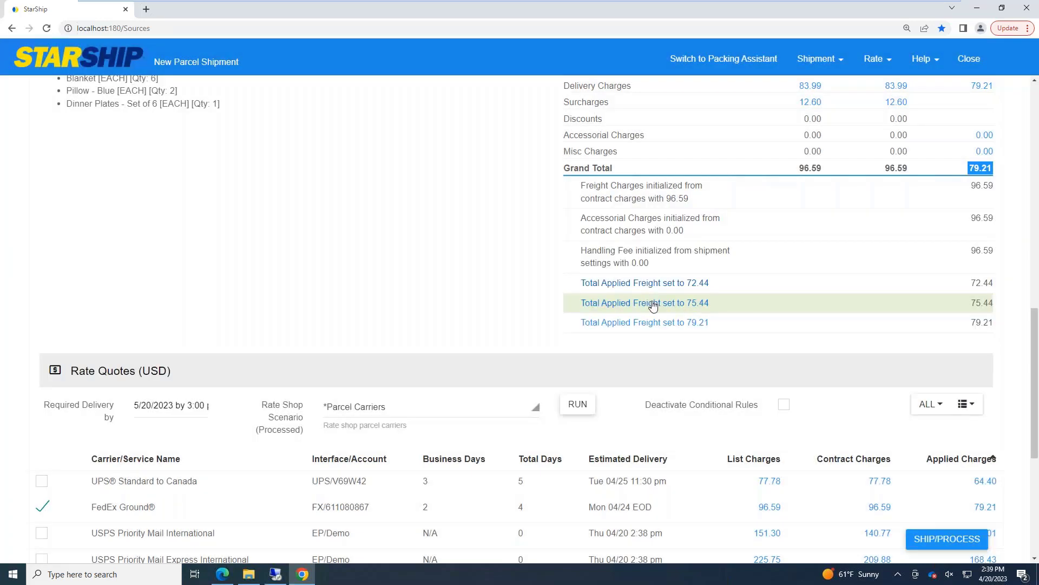
{"action": "left_click", "coordinate": [652, 302]}
{"action": "left_click_drag", "start_coordinate": [633, 337], "coordinate": [598, 338]}
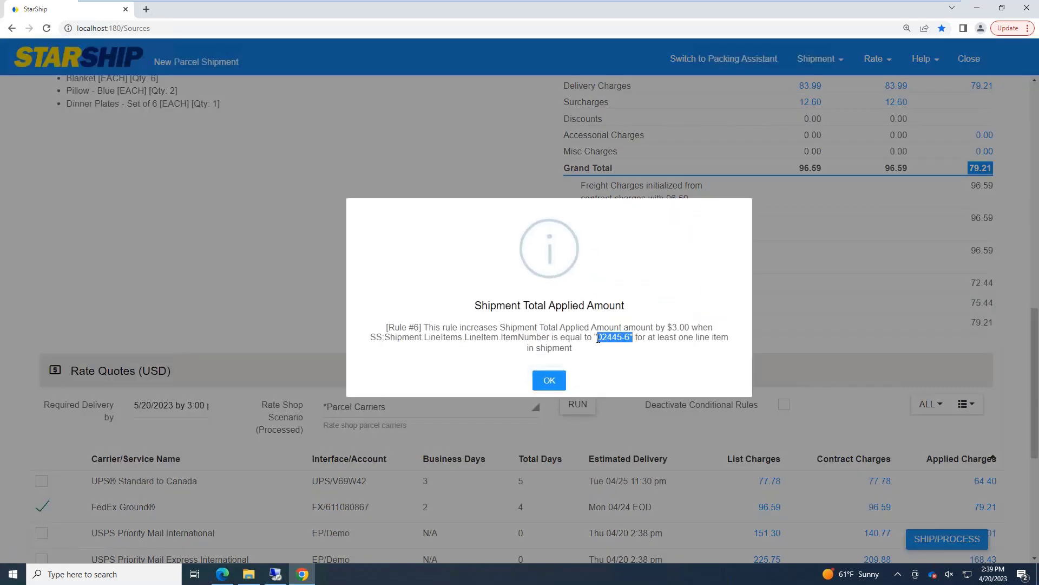
{"action": "left_click_drag", "start_coordinate": [661, 327], "coordinate": [703, 327]}
{"action": "left_click", "coordinate": [548, 381]}
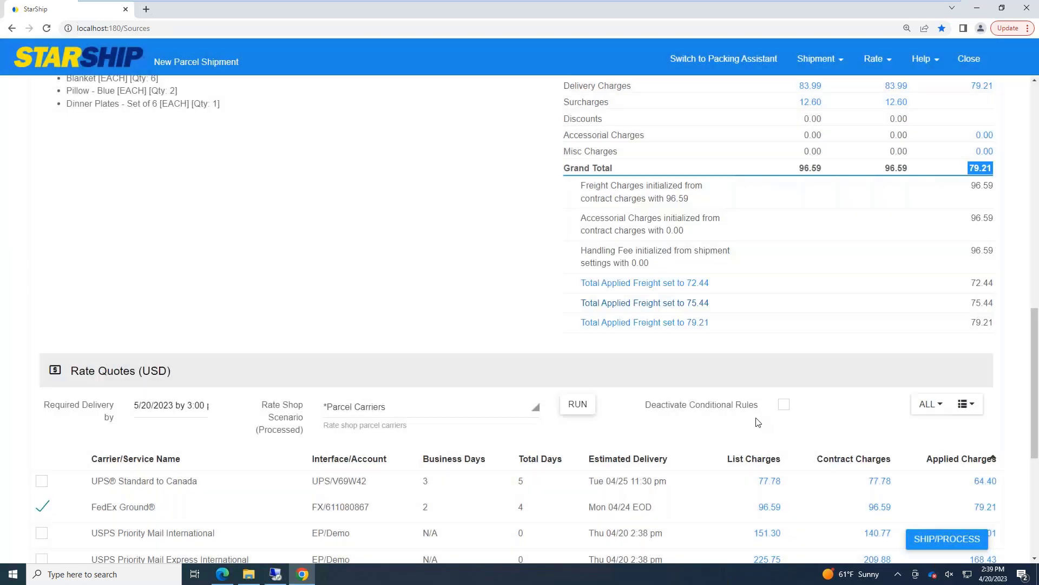
- Ship and process the parcel shipment with FedEx Ground, and review the shipper, consignee and goods on its commercial invoice
{"action": "scroll", "coordinate": [548, 381], "scroll_direction": "down", "scroll_amount": 4}
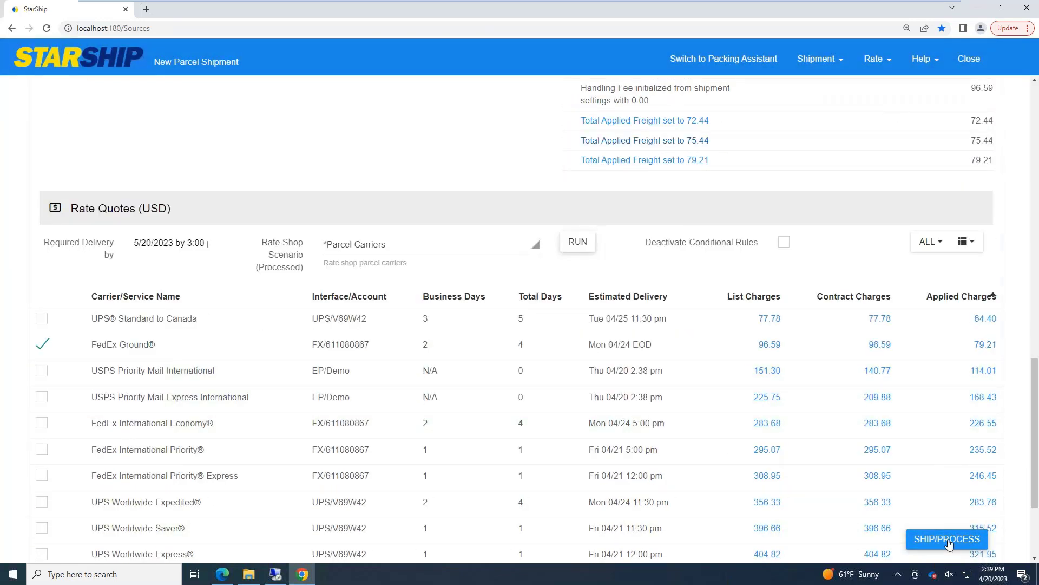
{"action": "left_click", "coordinate": [949, 543]}
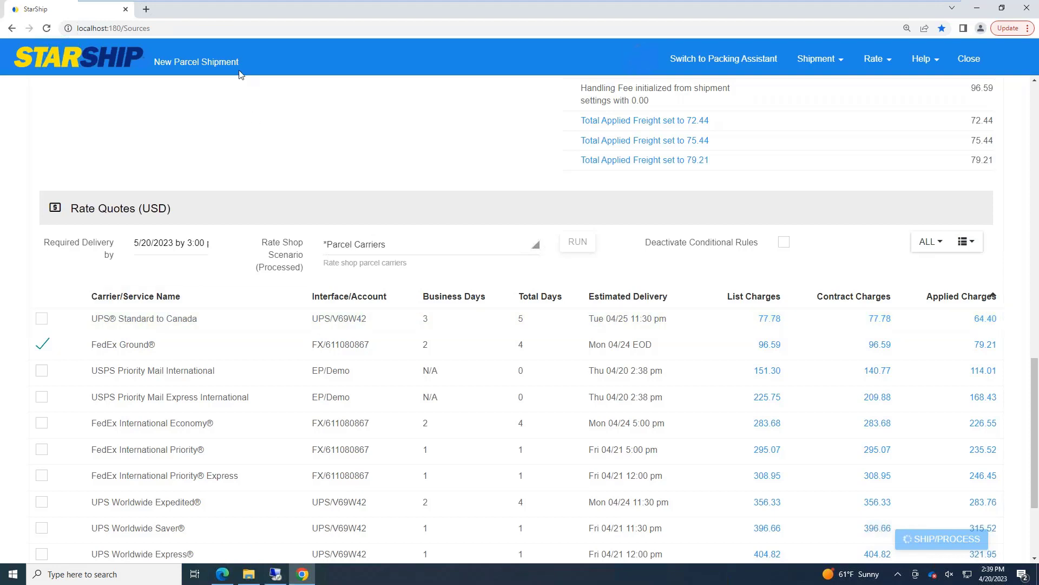
{"action": "scroll", "coordinate": [265, 236], "scroll_direction": "up", "scroll_amount": 3}
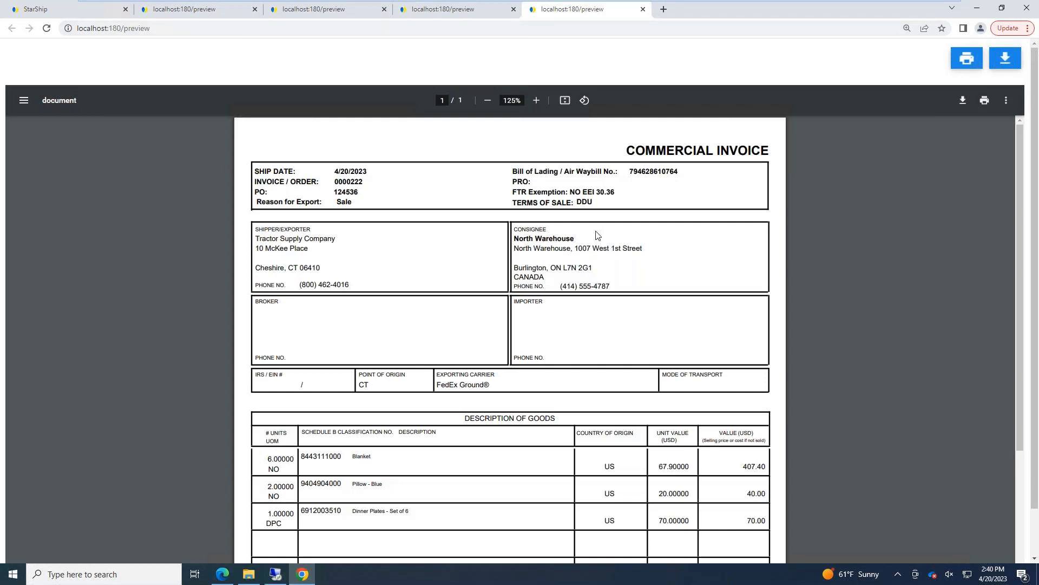
{"action": "scroll", "coordinate": [661, 185], "scroll_direction": "down", "scroll_amount": 3}
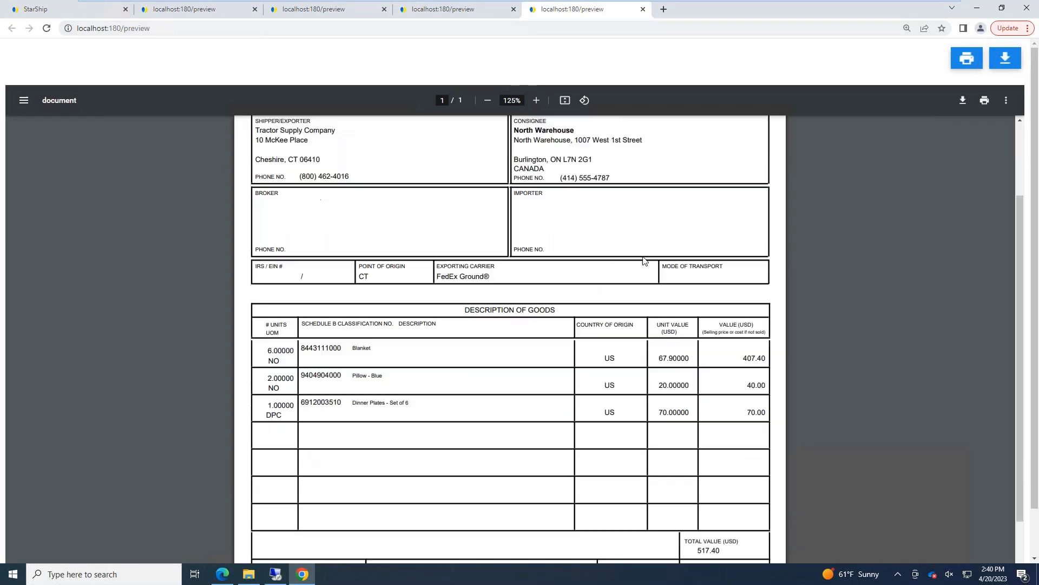
- Review the certification of origin and the package labels with packing lists, and close all the shipping document previews
{"action": "scroll", "coordinate": [649, 162], "scroll_direction": "up", "scroll_amount": 3}
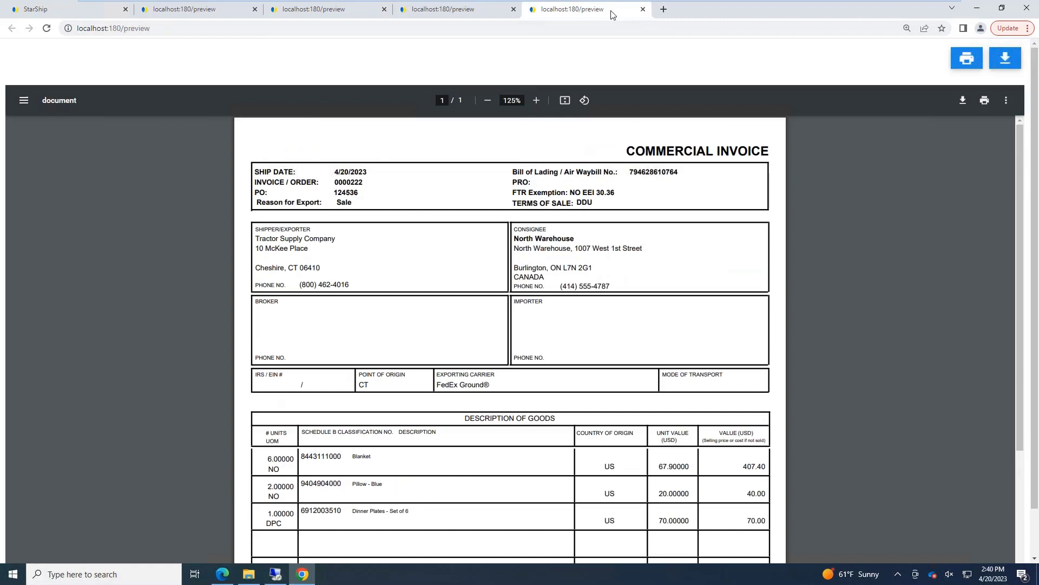
{"action": "left_click", "coordinate": [642, 9]}
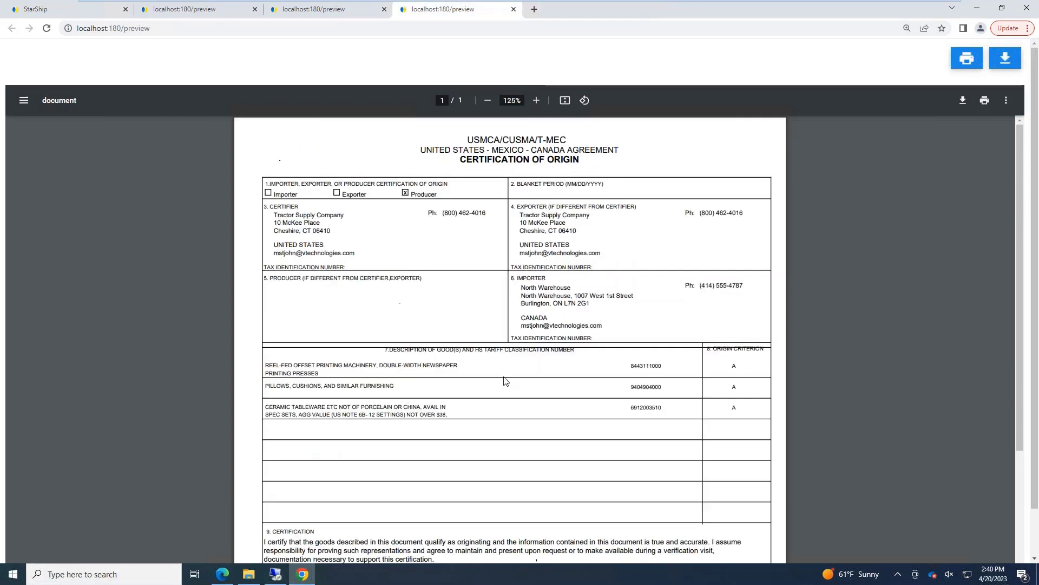
{"action": "scroll", "coordinate": [505, 386], "scroll_direction": "down", "scroll_amount": 4}
{"action": "scroll", "coordinate": [504, 385], "scroll_direction": "up", "scroll_amount": 4}
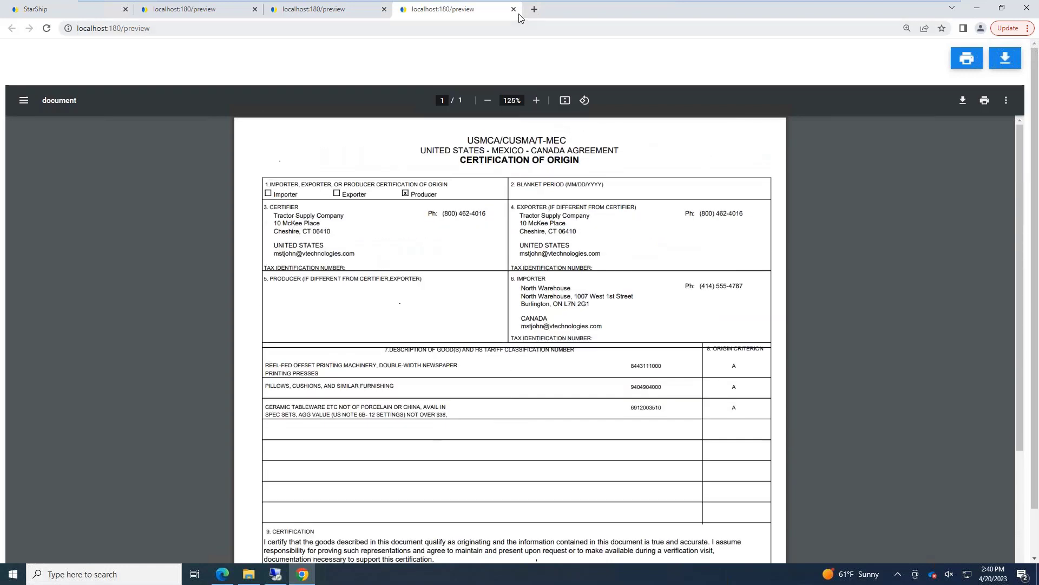
{"action": "left_click", "coordinate": [514, 9]}
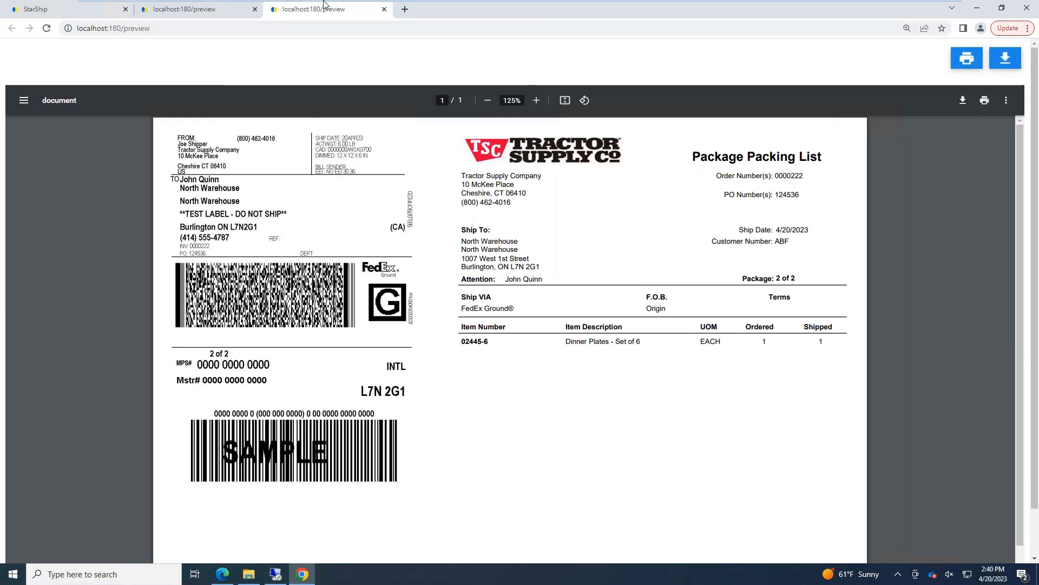
{"action": "left_click", "coordinate": [384, 9]}
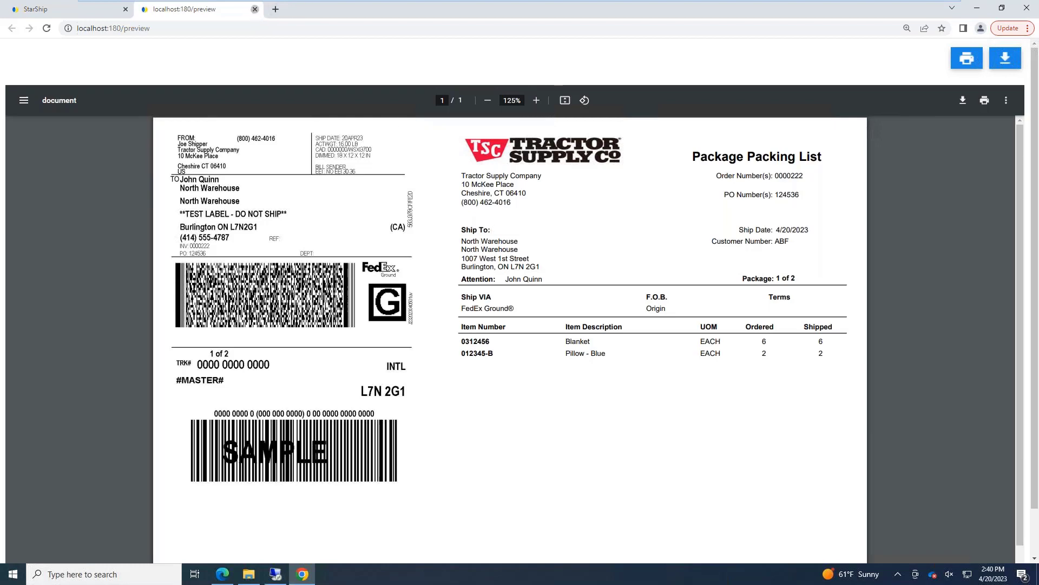
{"action": "left_click", "coordinate": [255, 9]}
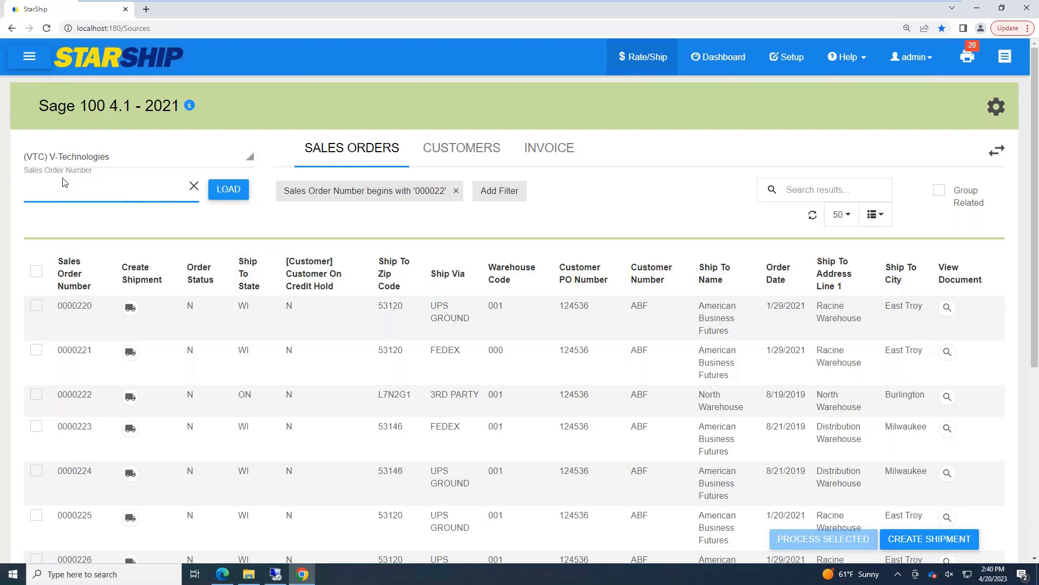
- Switch to Sage 100, open the last S/O invoice, and check its ship-via method and ship-to address
{"action": "left_click", "coordinate": [275, 574]}
{"action": "left_click", "coordinate": [437, 134]}
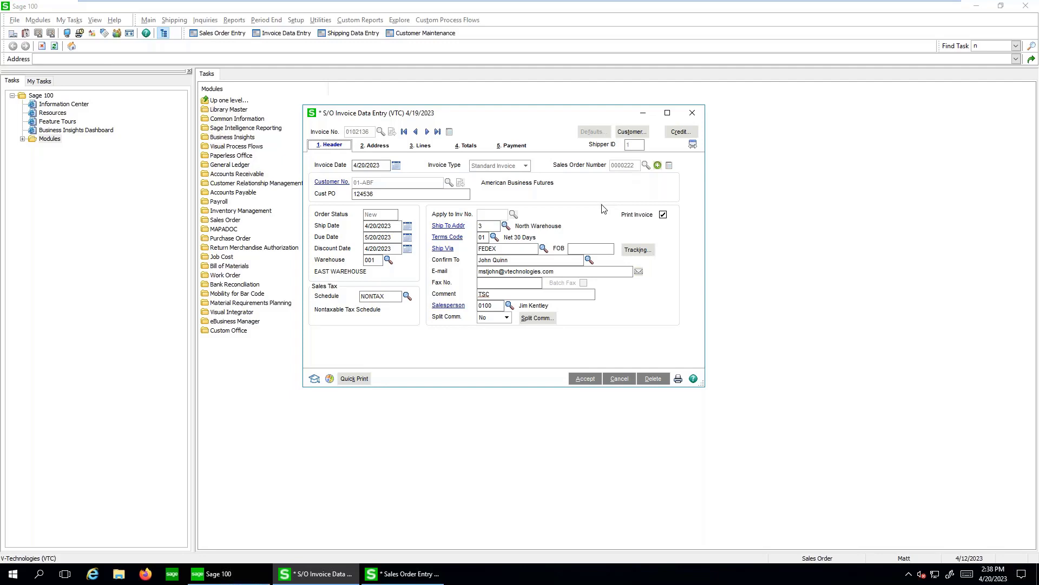
{"action": "left_click", "coordinate": [482, 248]}
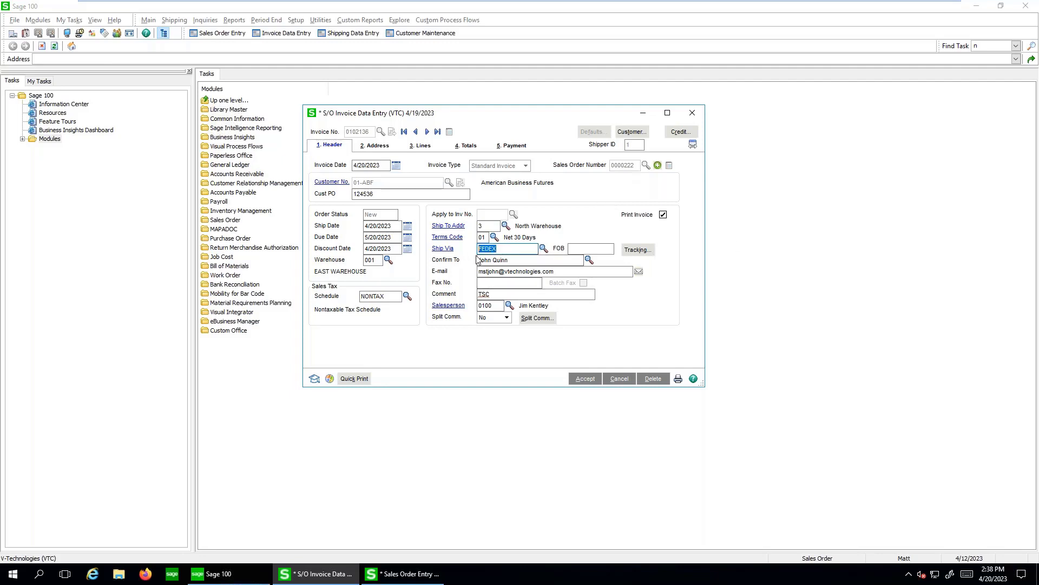
{"action": "key", "text": "alt+2"}
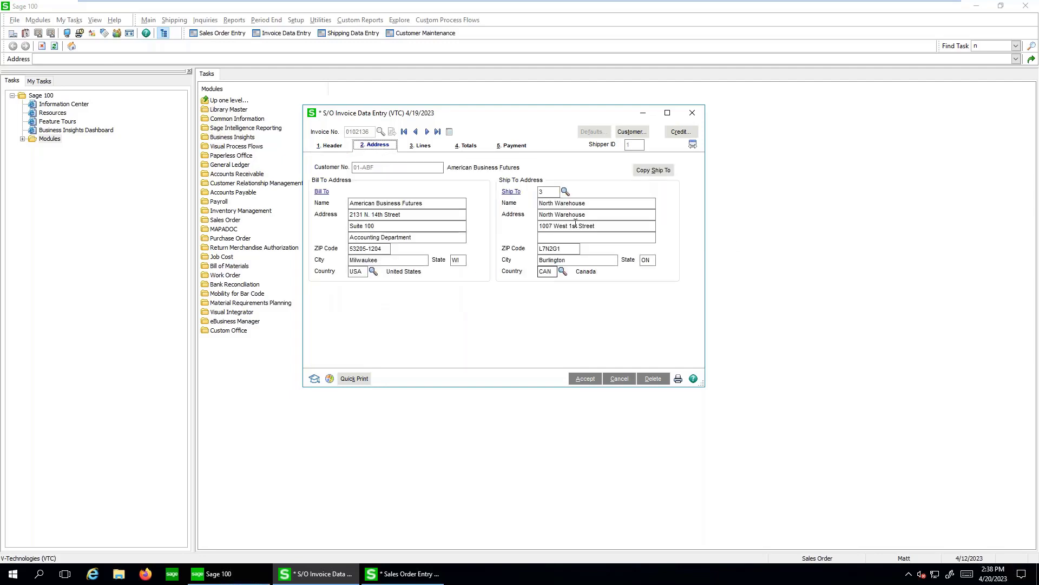
{"action": "left_click", "coordinate": [569, 228]}
- Examine the invoice's summary package tracking and the items packed in package 0001, and close both windows
{"action": "left_click", "coordinate": [330, 146]}
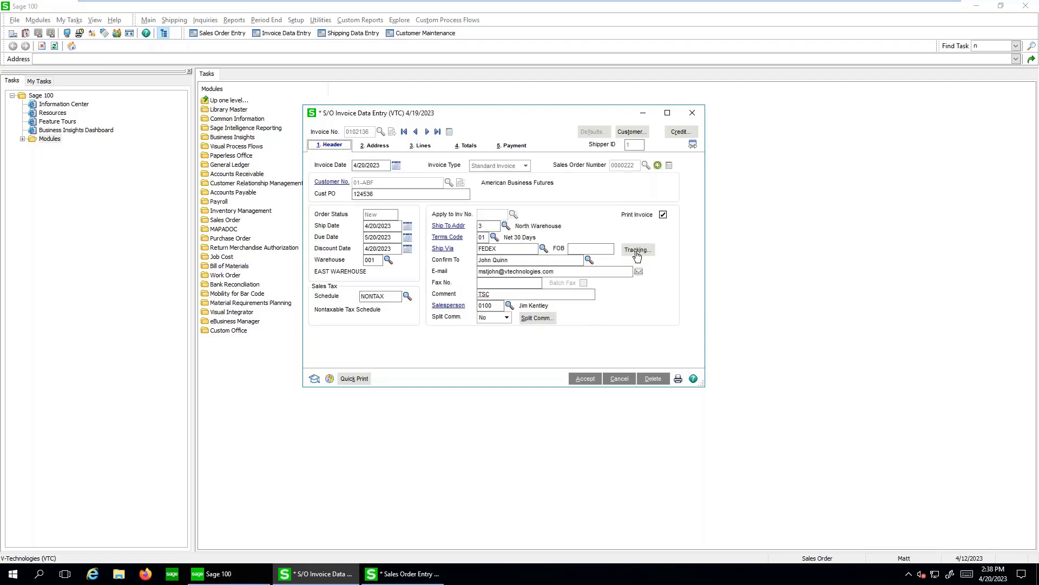
{"action": "left_click", "coordinate": [637, 250]}
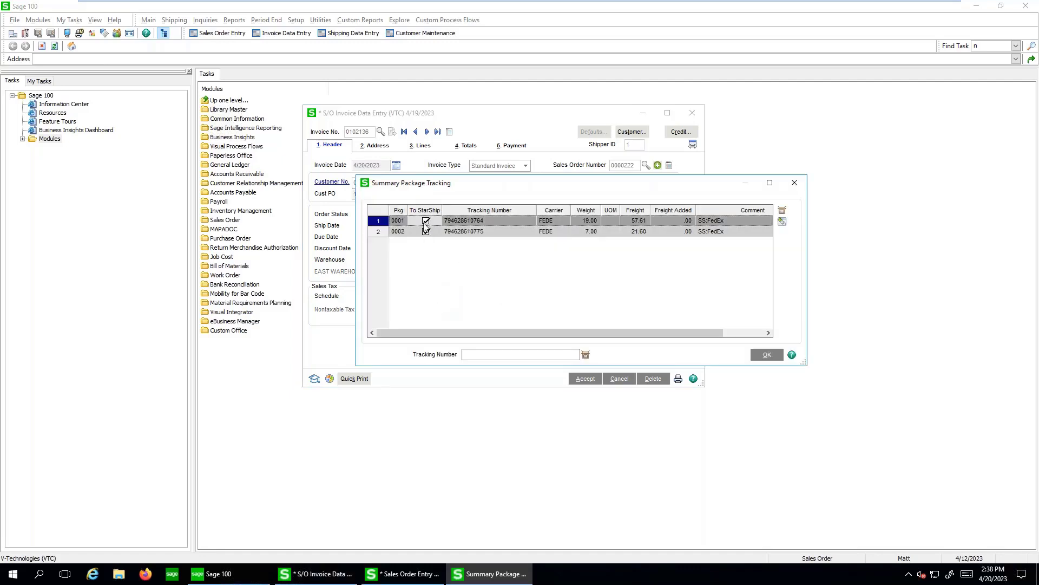
{"action": "left_click", "coordinate": [782, 221]}
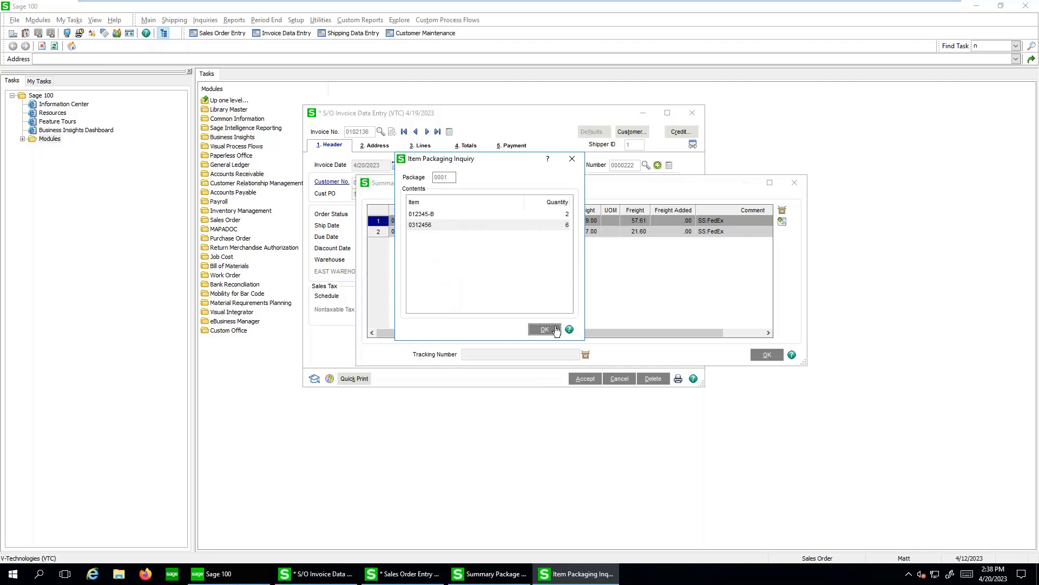
{"action": "left_click", "coordinate": [556, 330]}
{"action": "left_click", "coordinate": [768, 357]}
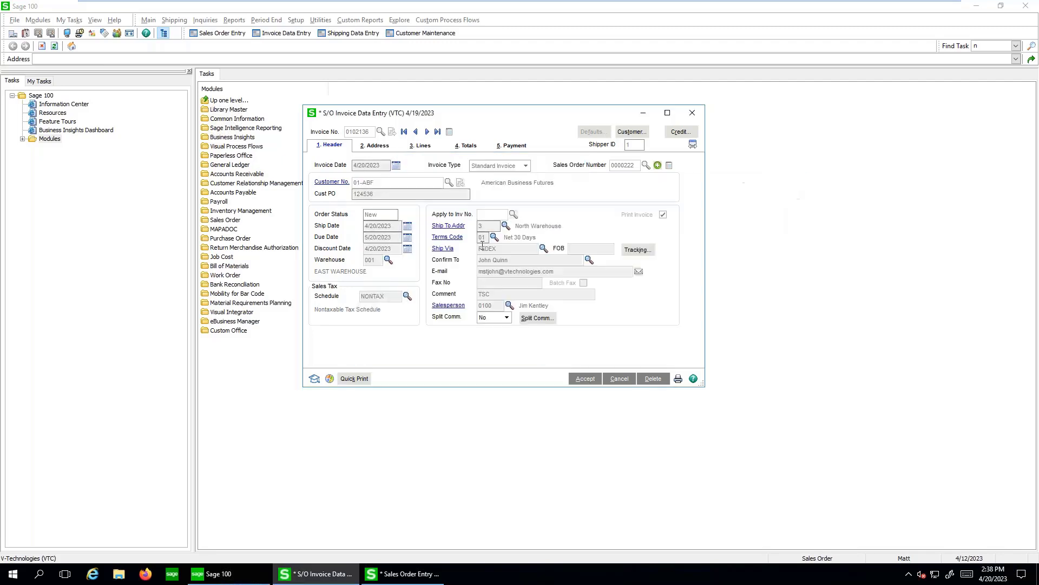
- Check the Freight Cost From StarShip in the invoice totals, enter .01 as the freight amount, and accept the invoice
{"action": "left_click", "coordinate": [459, 148]}
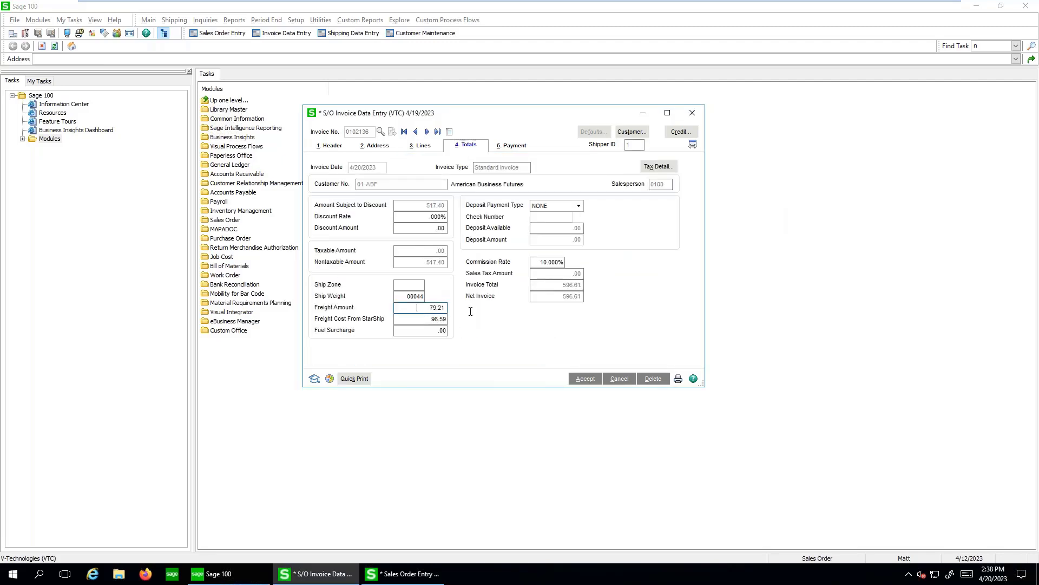
{"action": "left_click", "coordinate": [427, 317]}
{"action": "left_click_drag", "start_coordinate": [417, 320], "coordinate": [469, 320]}
{"action": "key", "text": "shift+Tab"}
{"action": "type", "text": ".01"}
{"action": "left_click", "coordinate": [590, 380]}
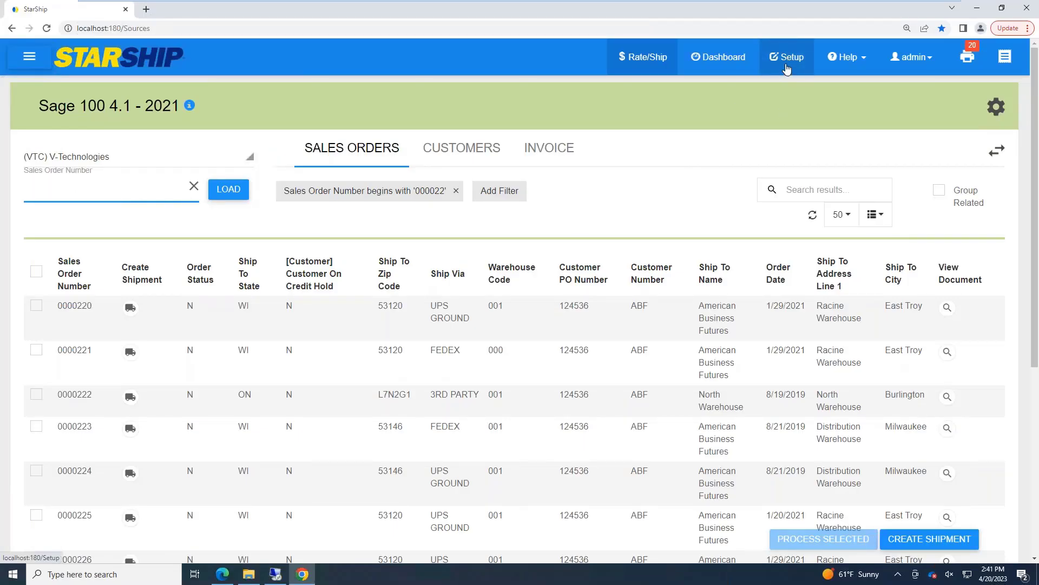
- In the StarShip dashboard's eNotify emails, open the pending ship notification for the North Warehouse shipment
{"action": "left_click", "coordinate": [718, 57]}
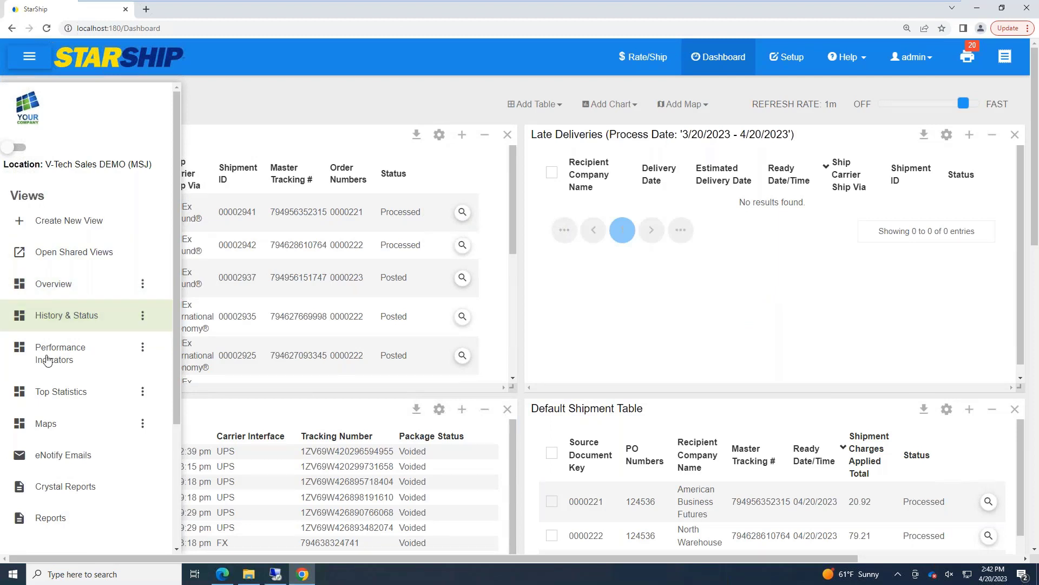
{"action": "scroll", "coordinate": [113, 329], "scroll_direction": "down", "scroll_amount": 2}
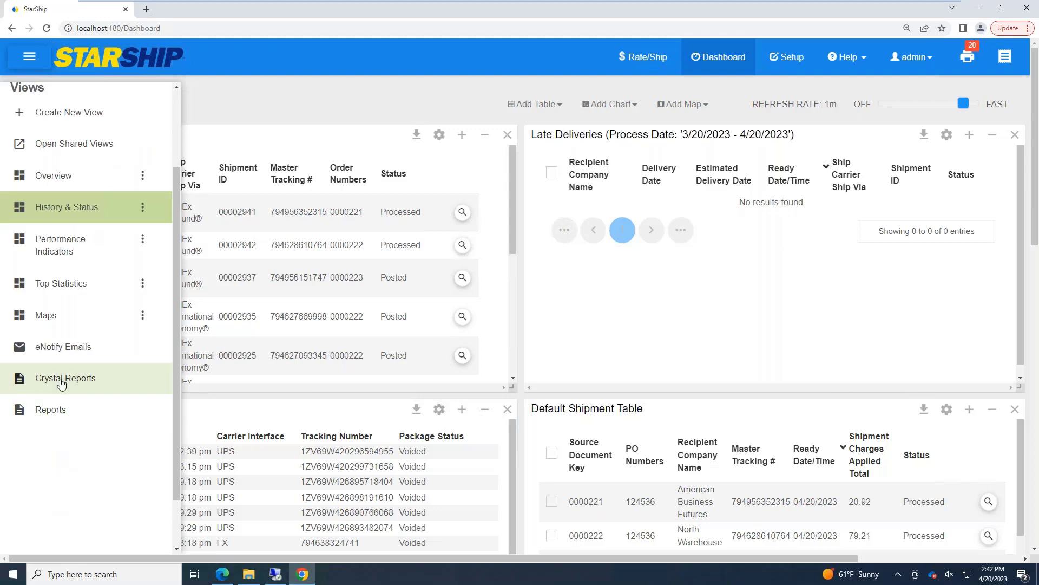
{"action": "left_click", "coordinate": [61, 346]}
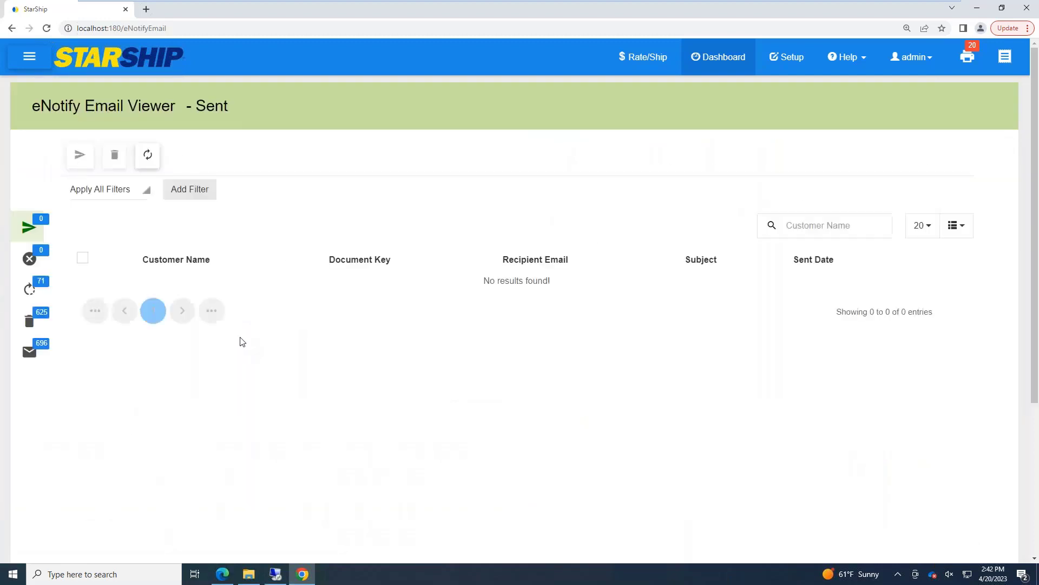
{"action": "mouse_move", "coordinate": [32, 270]}
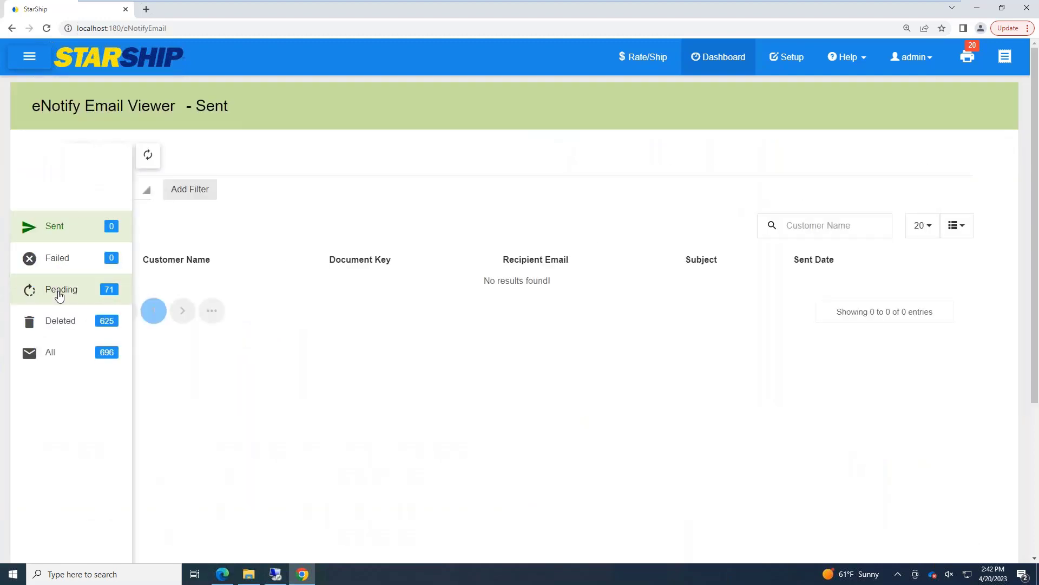
{"action": "left_click", "coordinate": [60, 291]}
{"action": "left_click", "coordinate": [317, 290]}
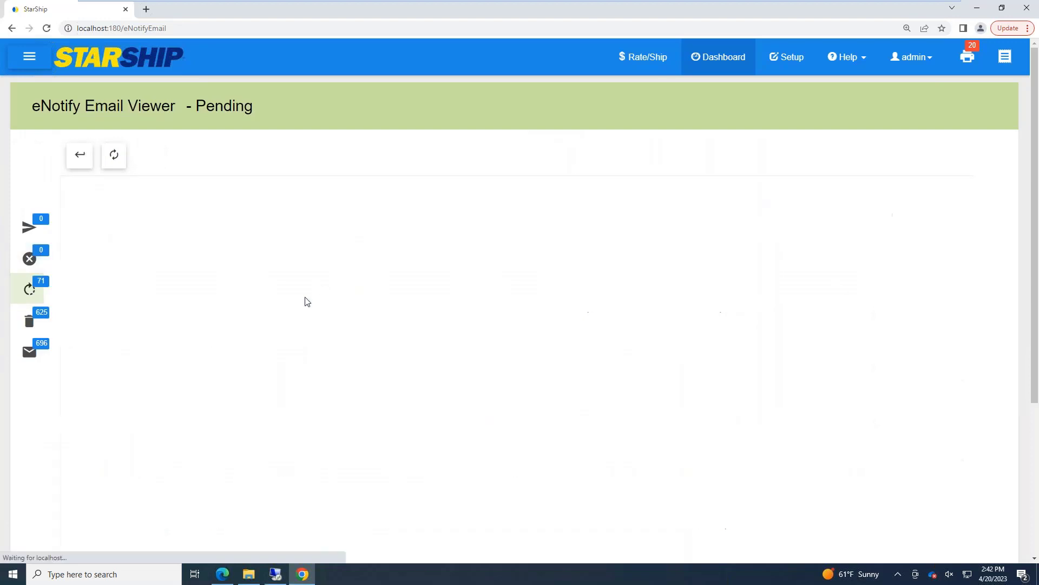
- Read the ship notification's PO and order numbers, estimated delivery date, and tracking and item details for each package
{"action": "scroll", "coordinate": [212, 331], "scroll_direction": "down", "scroll_amount": 2}
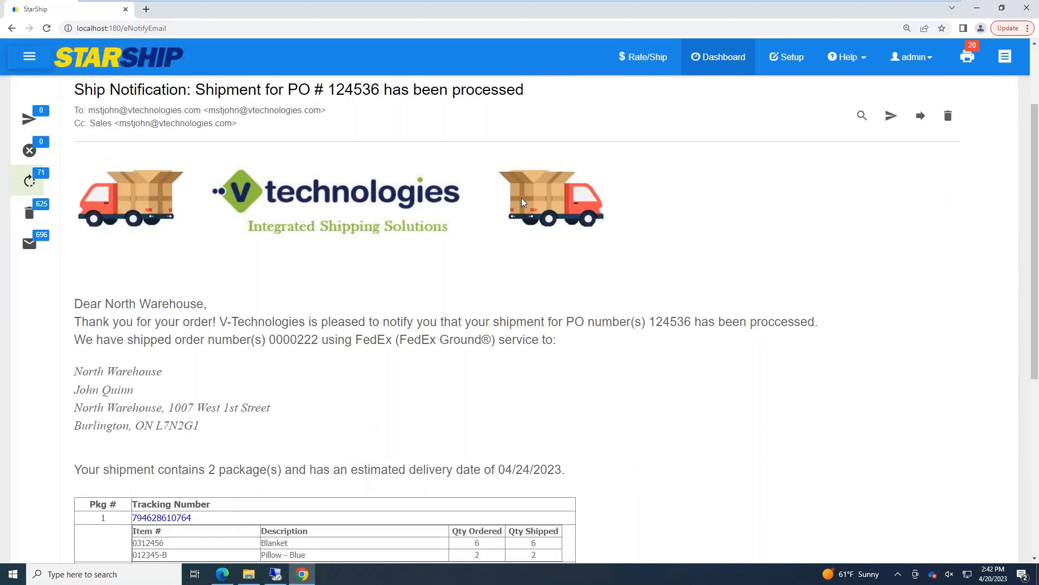
{"action": "scroll", "coordinate": [527, 233], "scroll_direction": "down", "scroll_amount": 1}
{"action": "left_click_drag", "start_coordinate": [566, 267], "coordinate": [702, 267]}
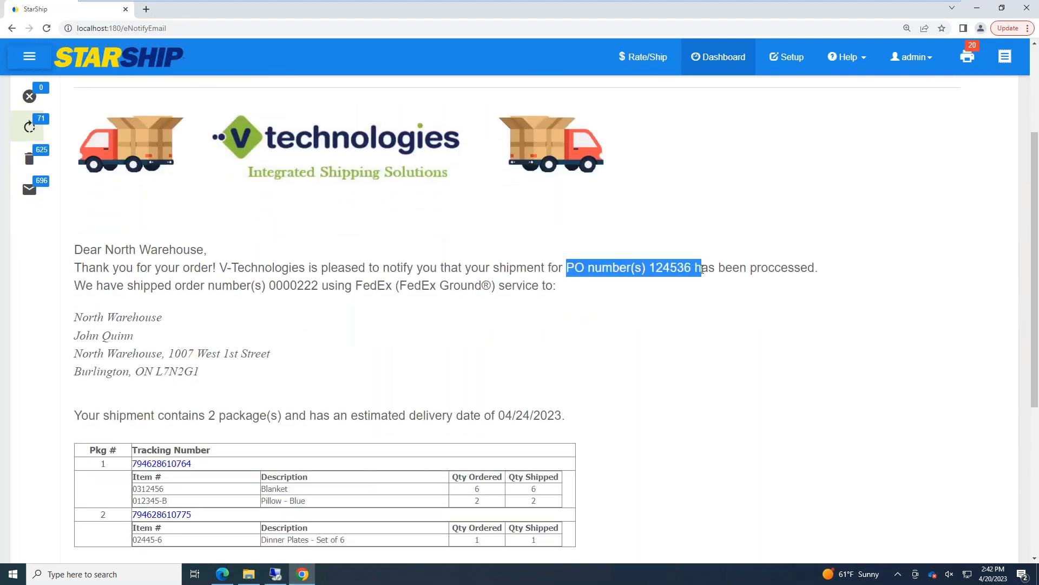
{"action": "left_click_drag", "start_coordinate": [265, 285], "coordinate": [327, 295]}
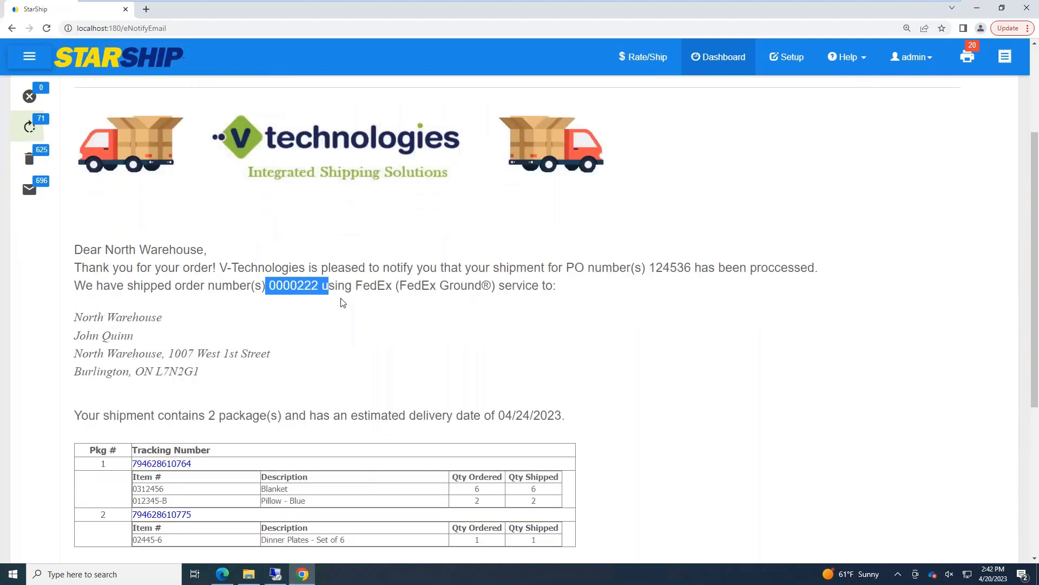
{"action": "scroll", "coordinate": [217, 270], "scroll_direction": "down", "scroll_amount": 2}
{"action": "left_click", "coordinate": [219, 308]}
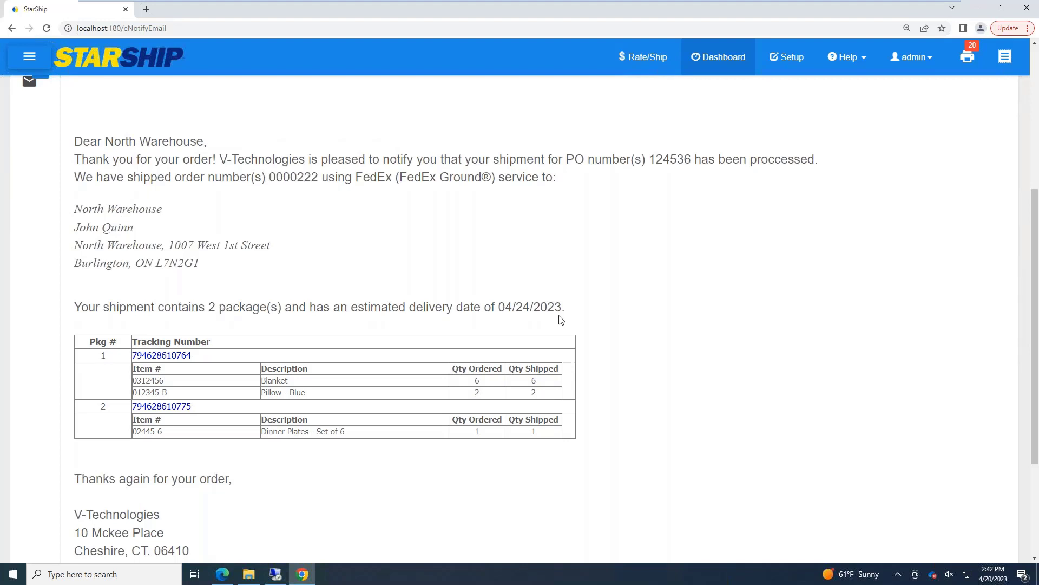
{"action": "left_click_drag", "start_coordinate": [589, 310], "coordinate": [540, 308]}
{"action": "left_click_drag", "start_coordinate": [395, 321], "coordinate": [159, 370]}
- Follow the first package's tracking link to FedEx Tracking, return to the ship notification, and read its closing contact and promotion text
{"action": "left_click", "coordinate": [161, 356]}
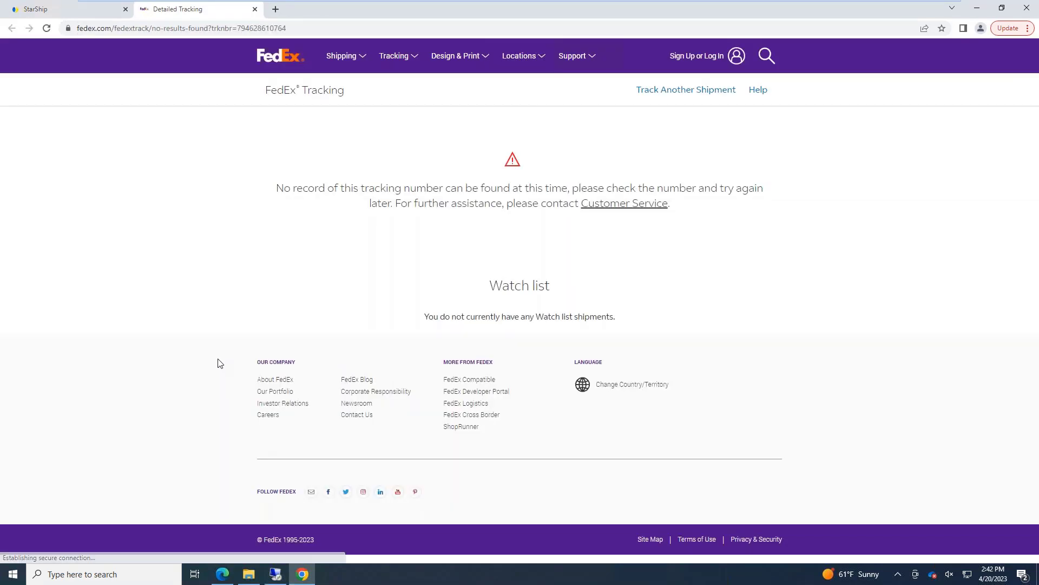
{"action": "left_click", "coordinate": [54, 13]}
{"action": "left_click", "coordinate": [283, 403]}
{"action": "scroll", "coordinate": [260, 467], "scroll_direction": "down", "scroll_amount": 3}
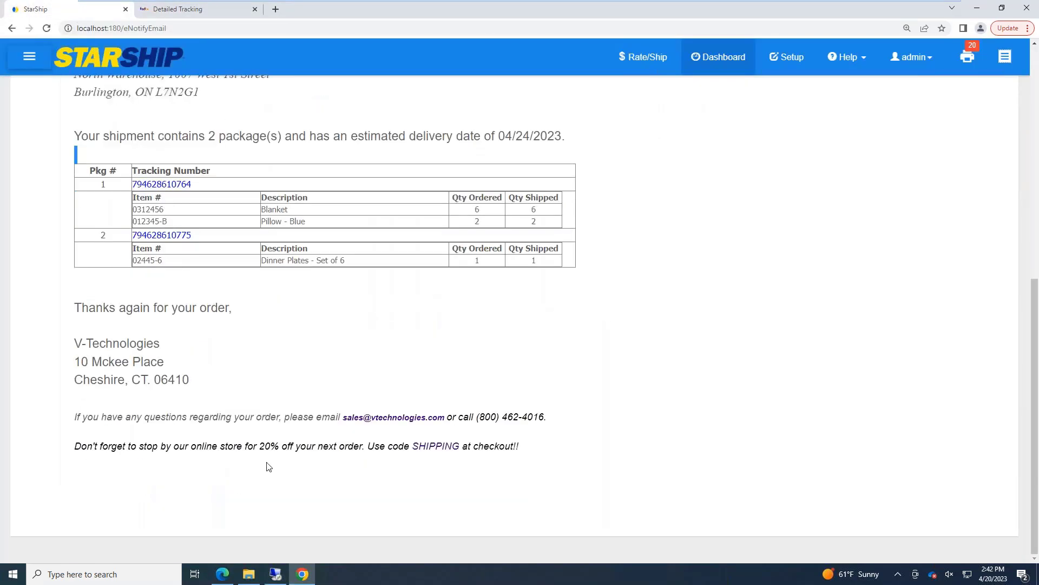